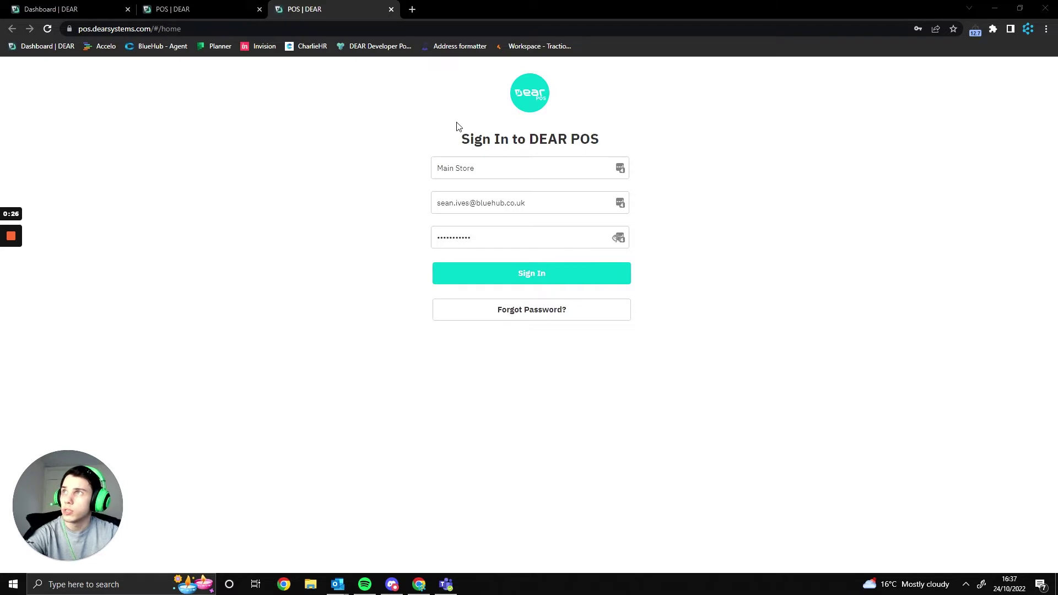
{"action": "left_click_drag", "start_coordinate": [459, 142], "coordinate": [624, 140]}
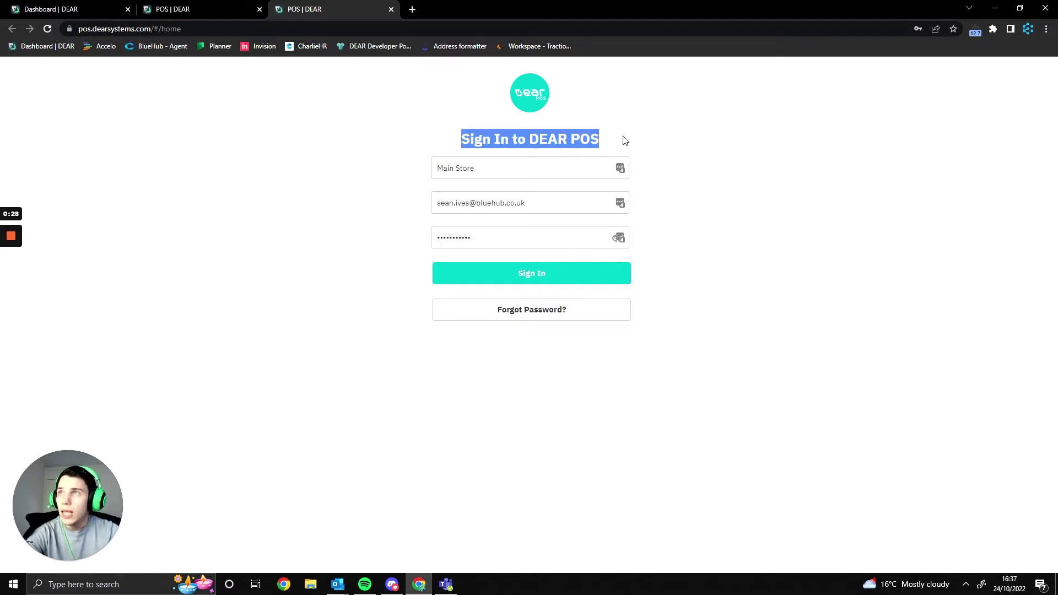
{"action": "left_click", "coordinate": [624, 140]}
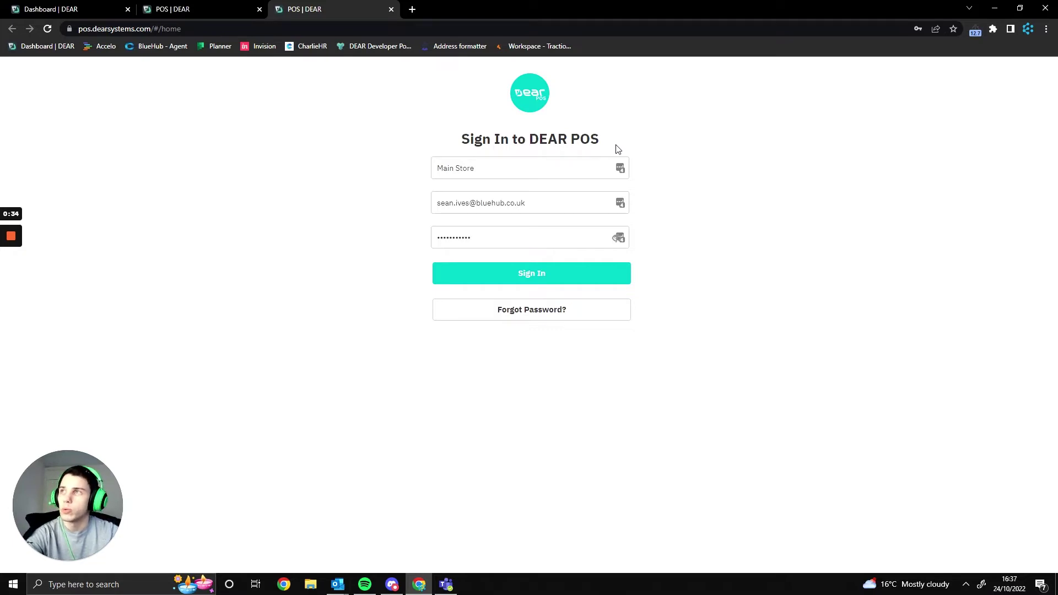
{"action": "left_click_drag", "start_coordinate": [615, 151], "coordinate": [535, 97]}
{"action": "left_click", "coordinate": [592, 123]}
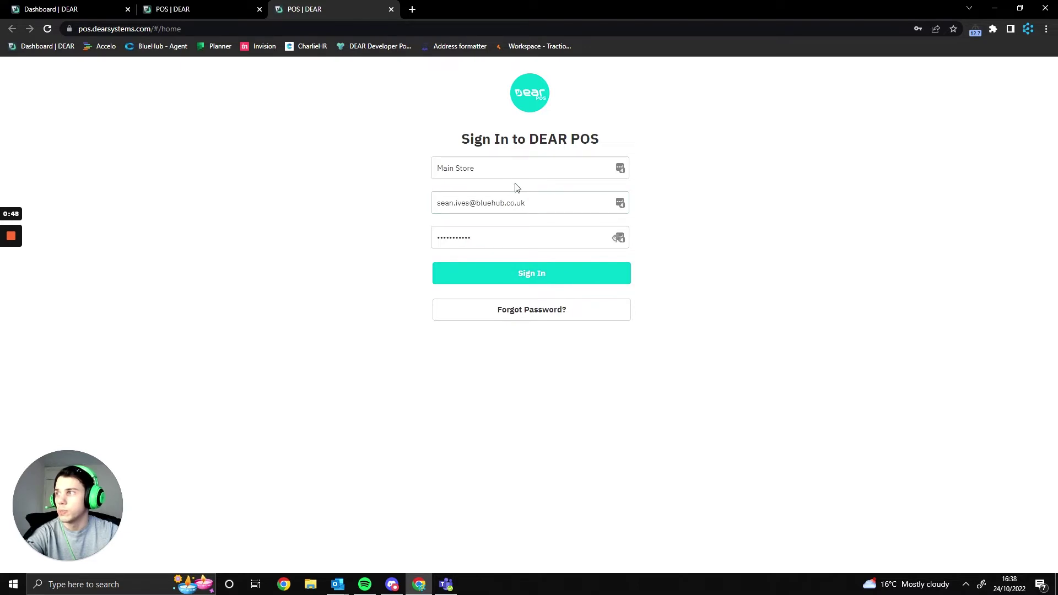
- Sign in to the Main Store with the prefilled credentials and set the register's opening float to £100
{"action": "left_click", "coordinate": [551, 278]}
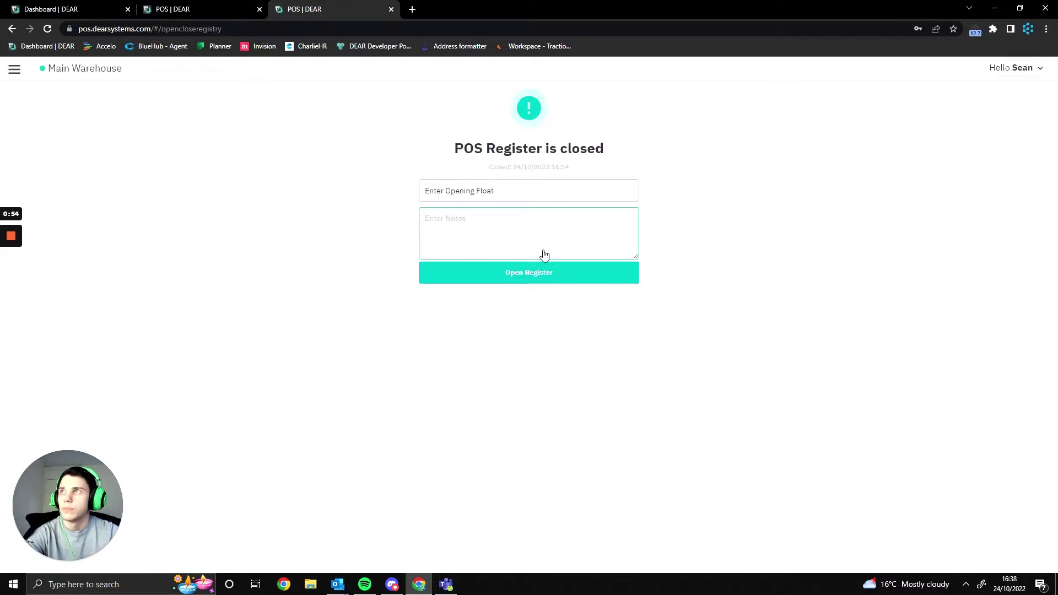
{"action": "left_click", "coordinate": [519, 194]}
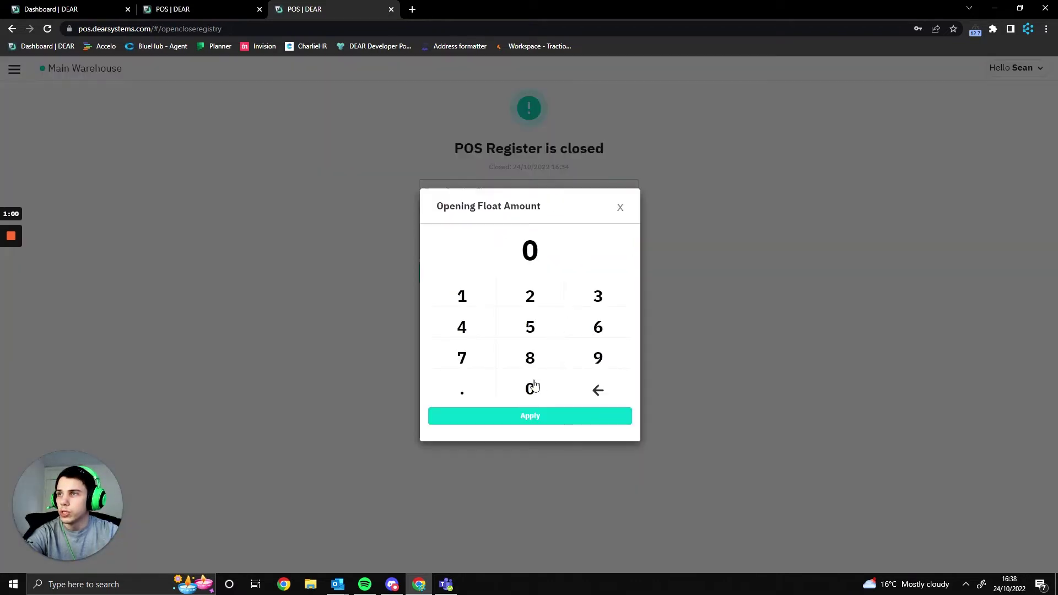
{"action": "left_click", "coordinate": [470, 306]}
{"action": "left_click", "coordinate": [518, 386]}
{"action": "left_click", "coordinate": [527, 389]}
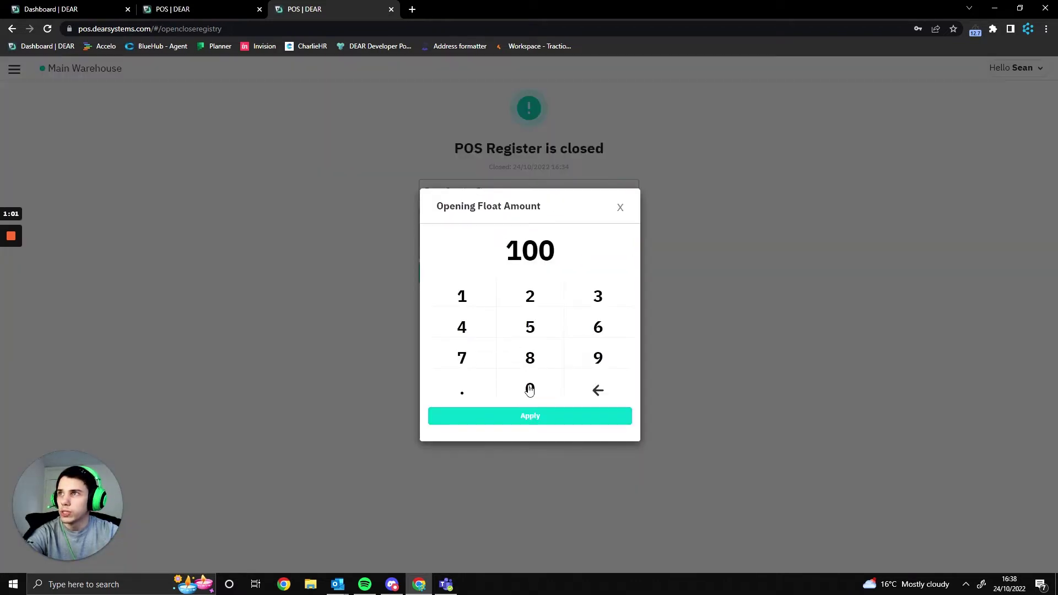
{"action": "left_click", "coordinate": [567, 419]}
- Add the note "Monday opening", open the register, and dismiss the opening float slip without printing it
{"action": "left_click", "coordinate": [479, 251]}
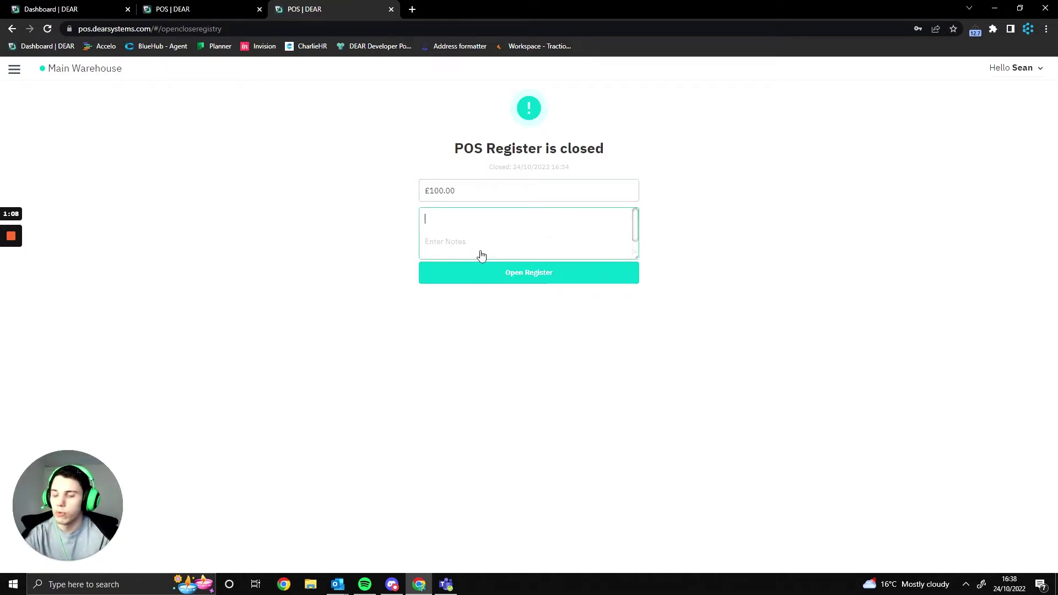
{"action": "type", "text": "Monday opening"}
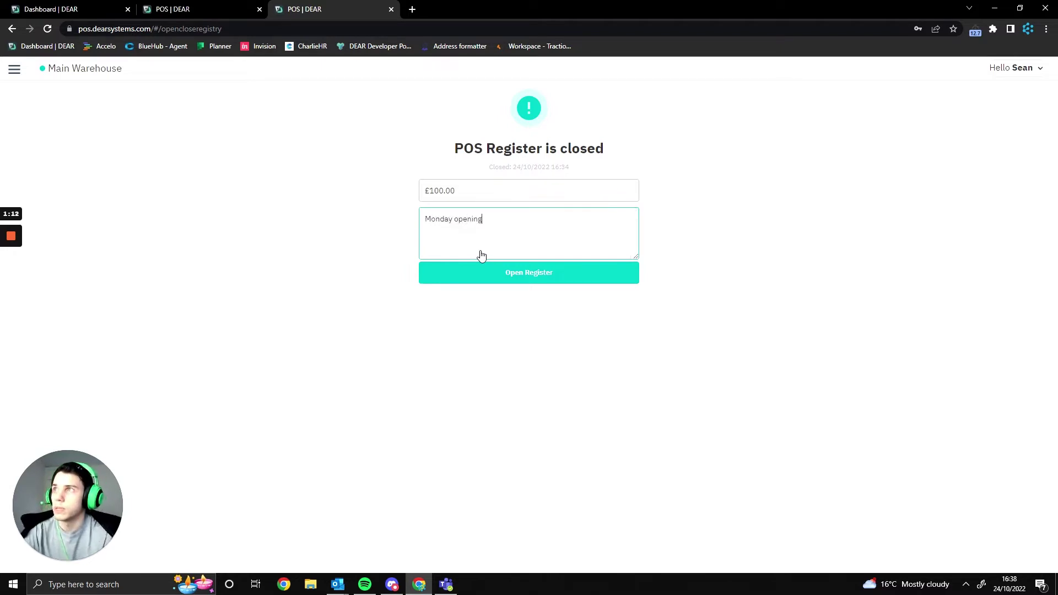
{"action": "left_click", "coordinate": [496, 279]}
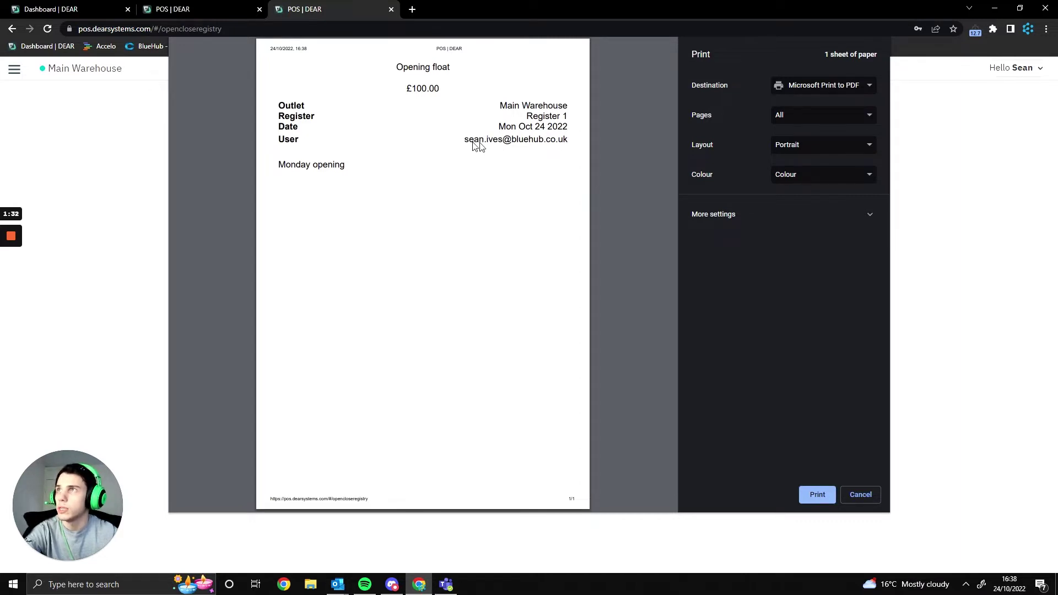
{"action": "left_click", "coordinate": [868, 498]}
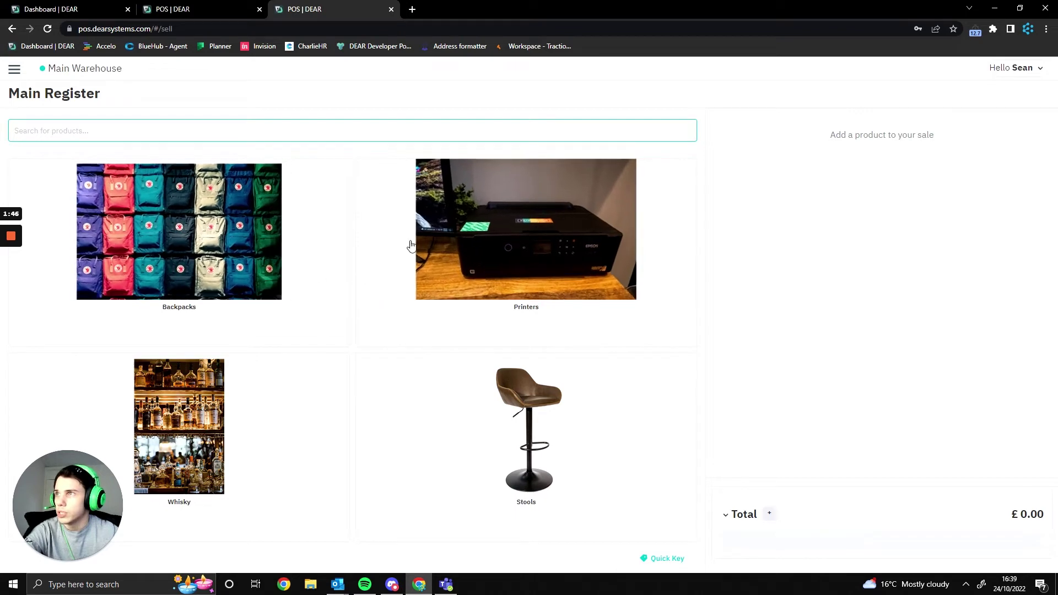
- From the Printers category, add two Epson Singlepack UltraChrome XD2 Black 700ml and one EPSON 102 ECOTANK BLACK INK BOTTLE to the sale
{"action": "left_click", "coordinate": [410, 245]}
{"action": "left_click", "coordinate": [276, 286]}
{"action": "left_click", "coordinate": [409, 291]}
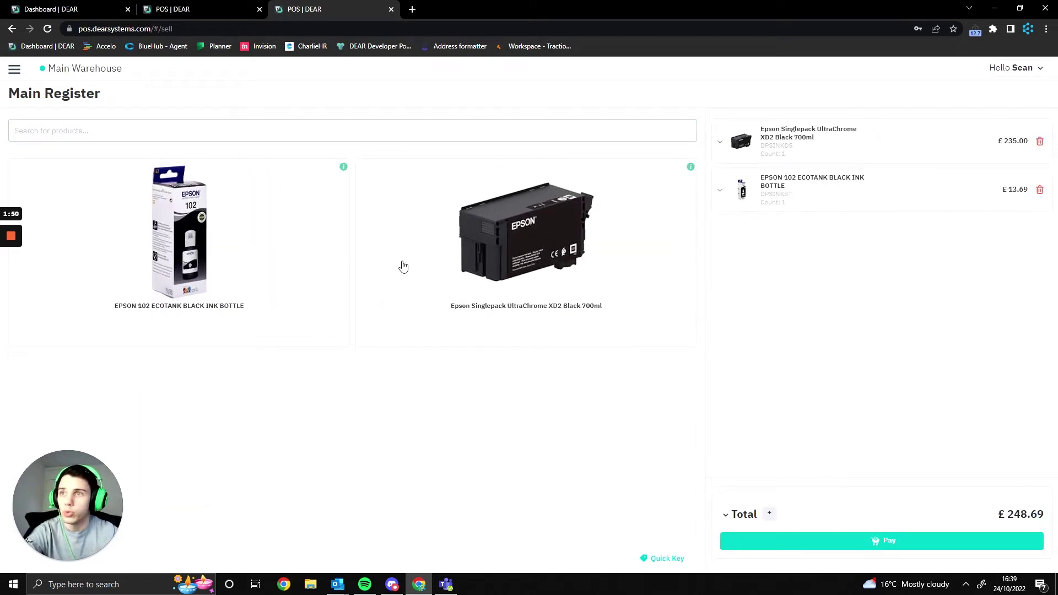
{"action": "left_click", "coordinate": [463, 300]}
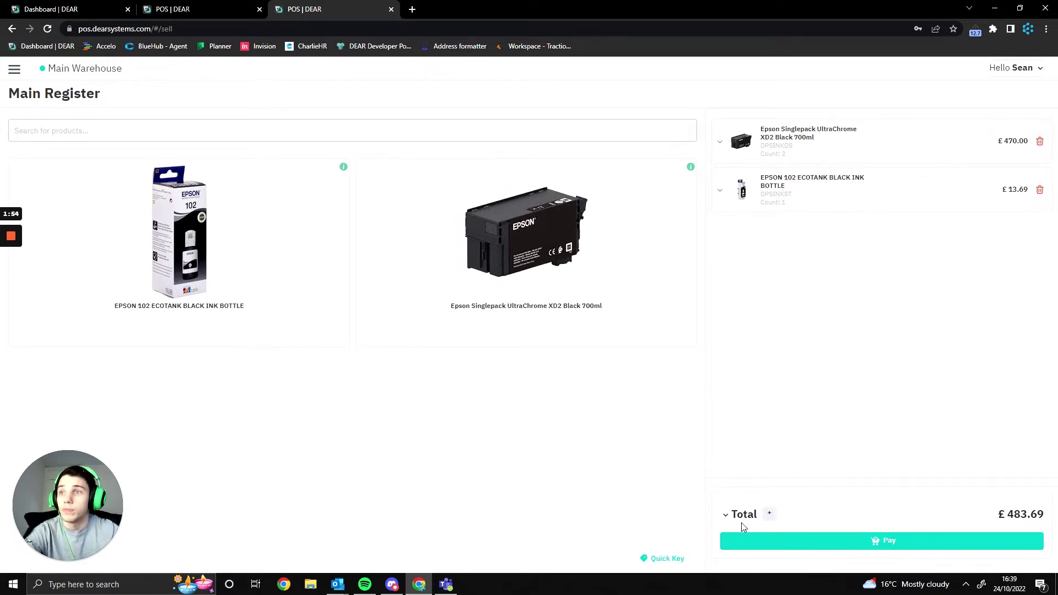
- Expand the sale's total breakdown and look at the options for attaching an existing or new customer, without adding one
{"action": "left_click", "coordinate": [726, 517]}
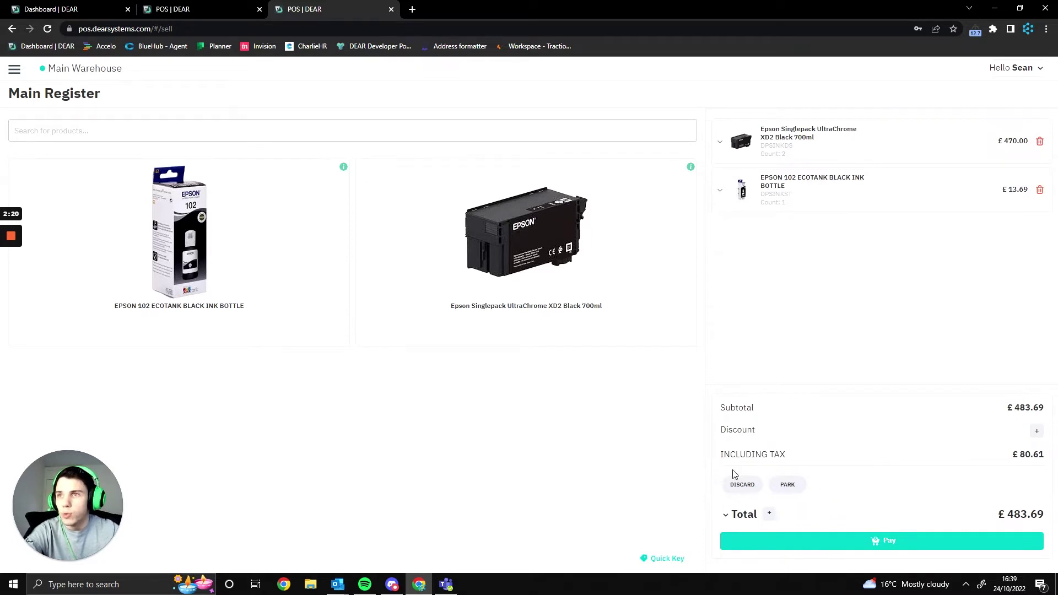
{"action": "left_click", "coordinate": [770, 514]}
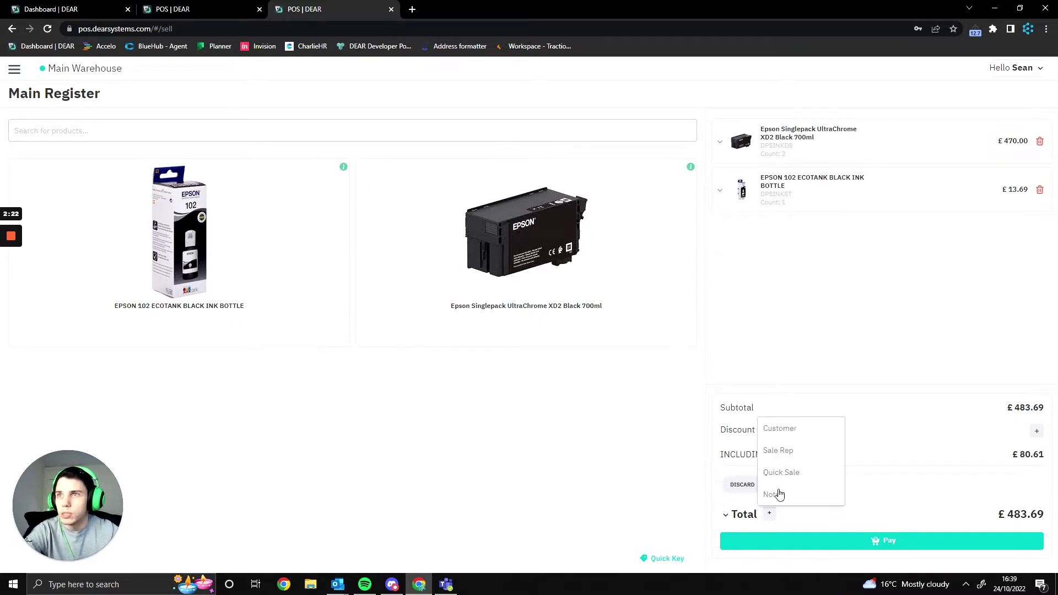
{"action": "left_click", "coordinate": [786, 430]}
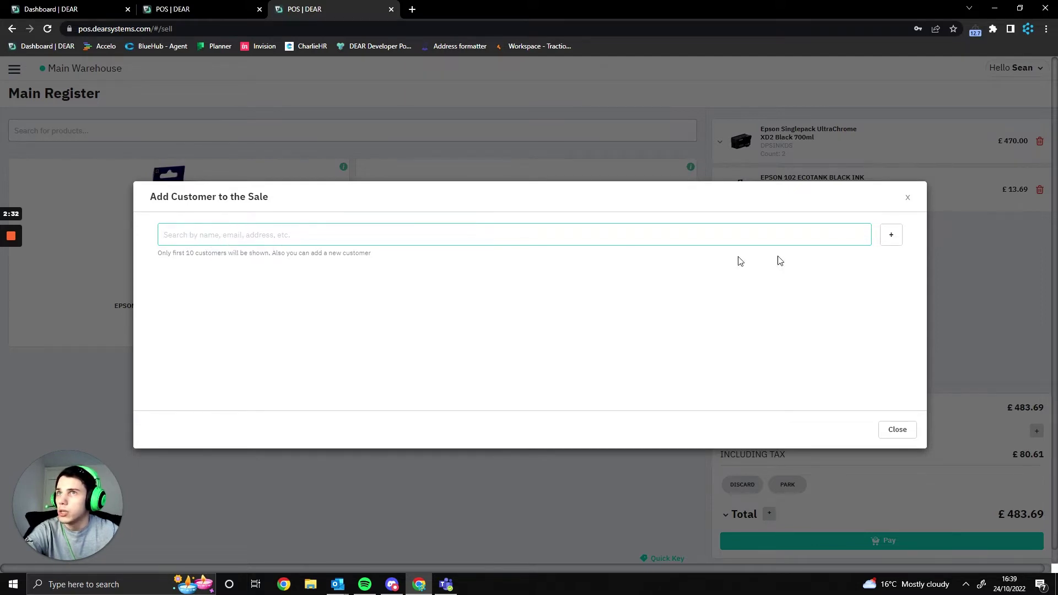
{"action": "left_click", "coordinate": [891, 235]}
{"action": "left_click", "coordinate": [901, 90]}
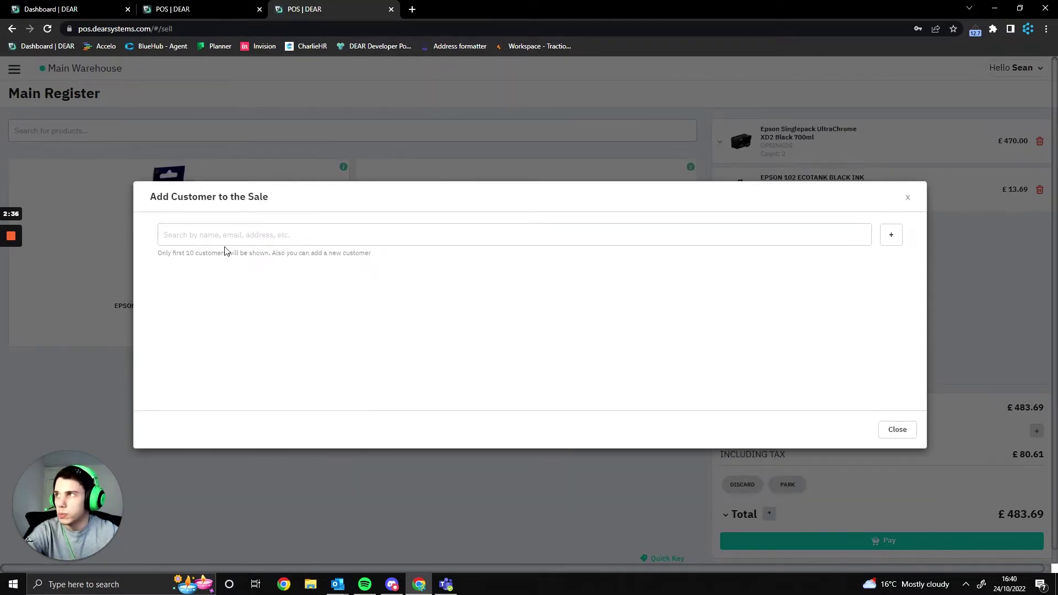
{"action": "left_click", "coordinate": [239, 232]}
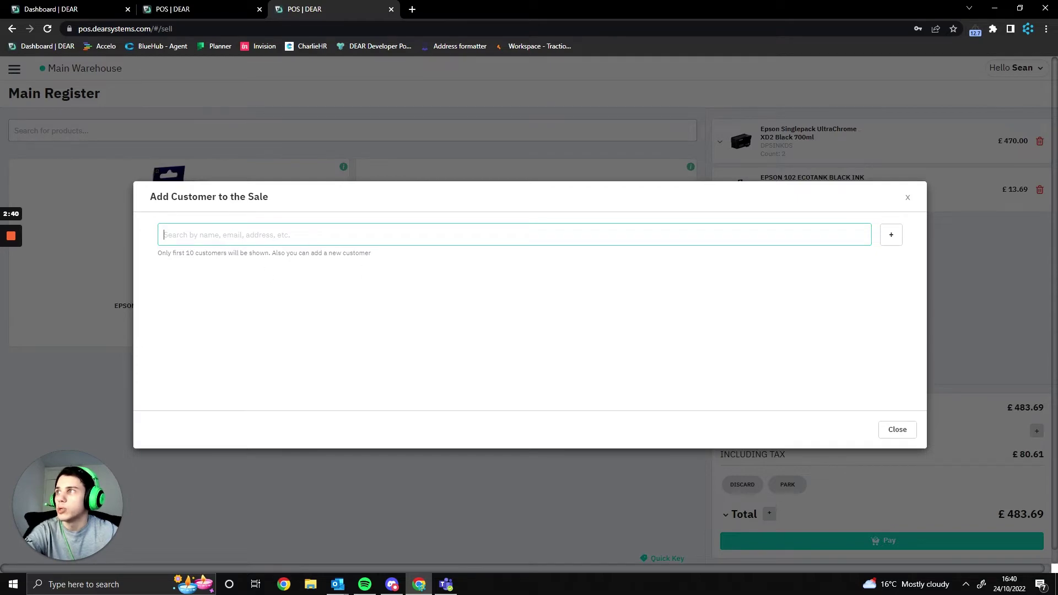
{"action": "left_click", "coordinate": [898, 430]}
- Assign the signed-in user to the sale as its sales representative
{"action": "left_click", "coordinate": [771, 515]}
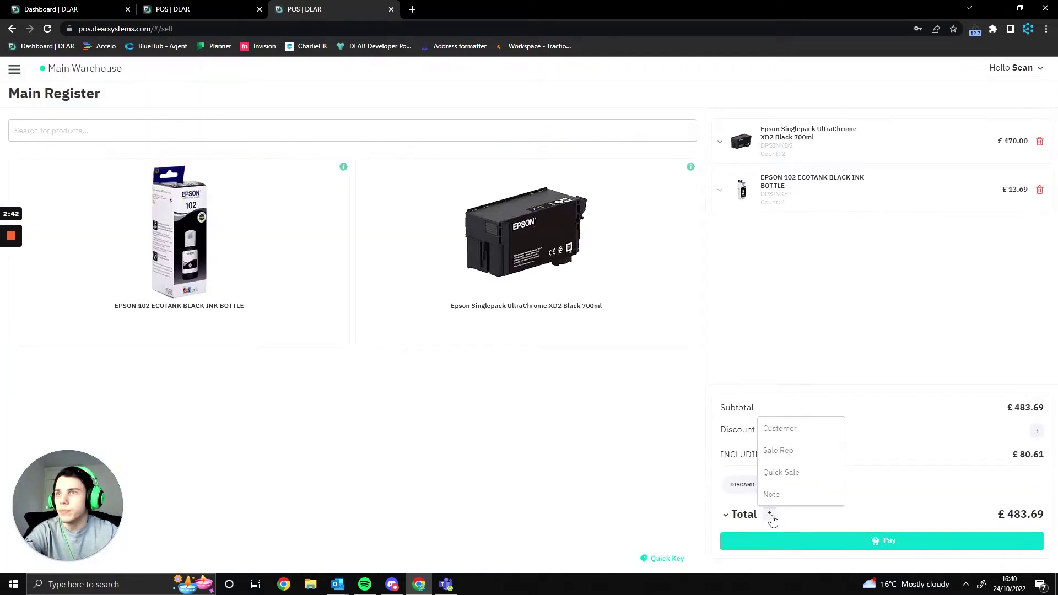
{"action": "left_click", "coordinate": [791, 458]}
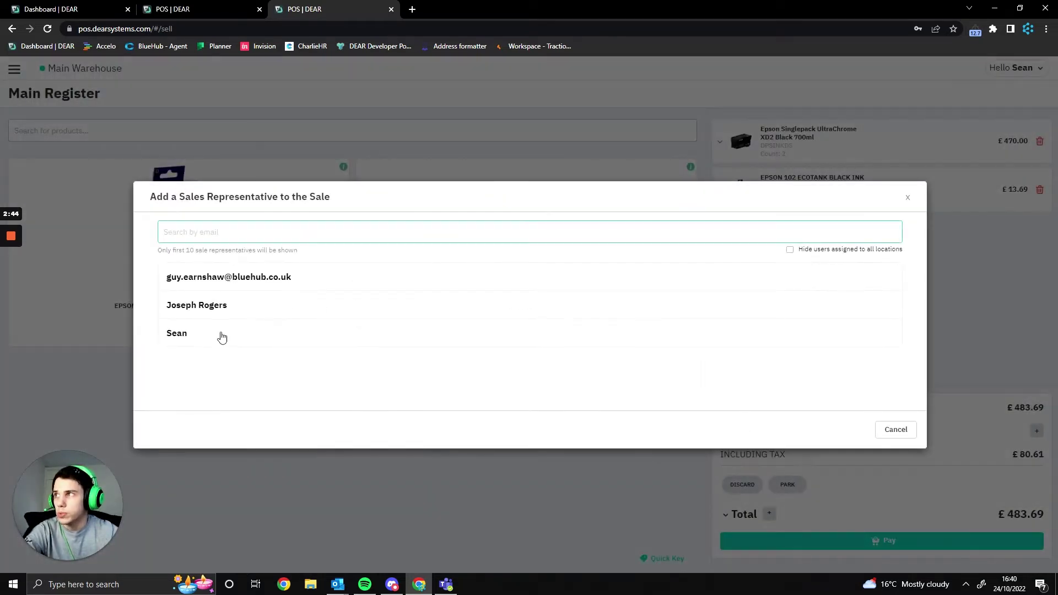
{"action": "left_click", "coordinate": [220, 335]}
- Review the sales representative list and the sale's other add-on options without changing anything
{"action": "left_click", "coordinate": [770, 514]}
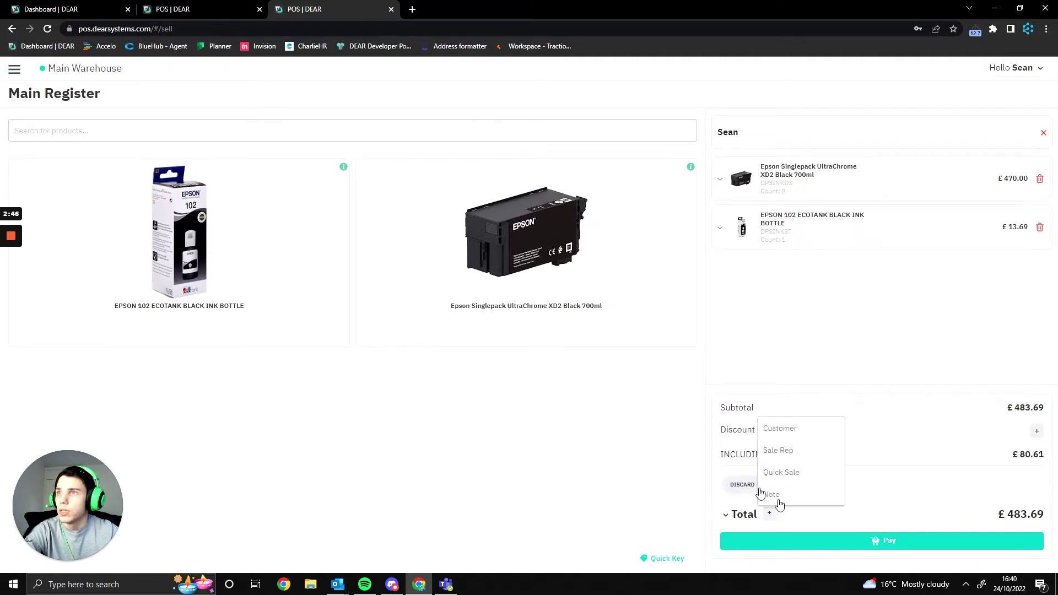
{"action": "left_click", "coordinate": [787, 461]}
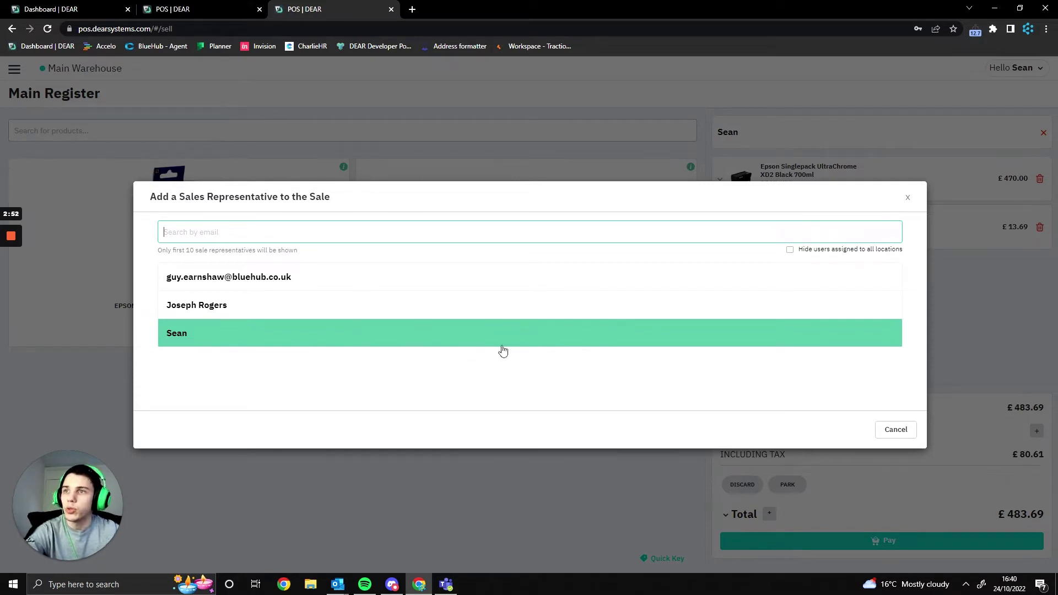
{"action": "left_click", "coordinate": [910, 431]}
{"action": "left_click", "coordinate": [769, 513]}
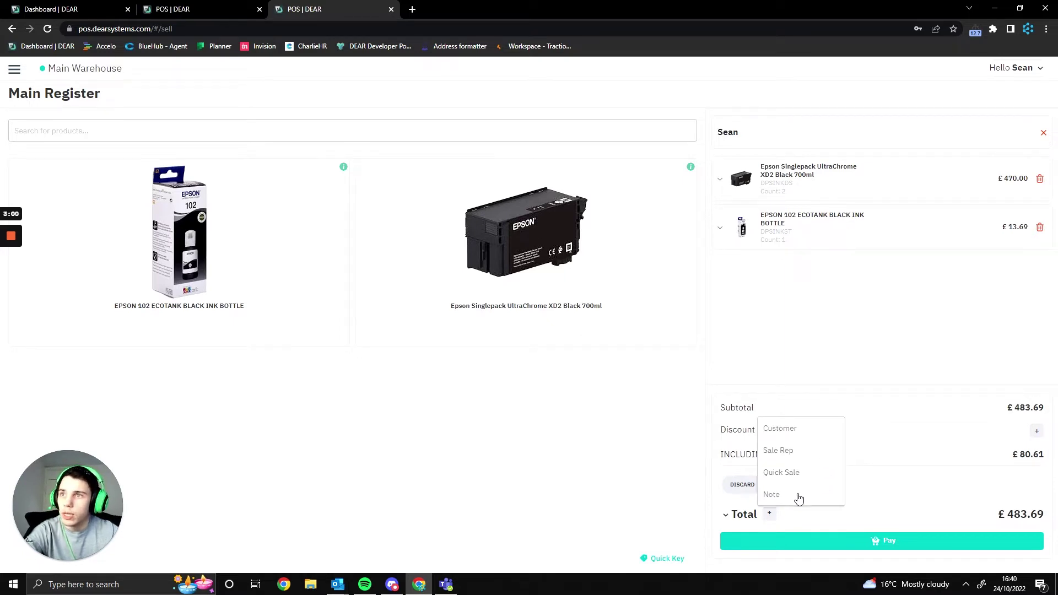
{"action": "left_click", "coordinate": [927, 496]}
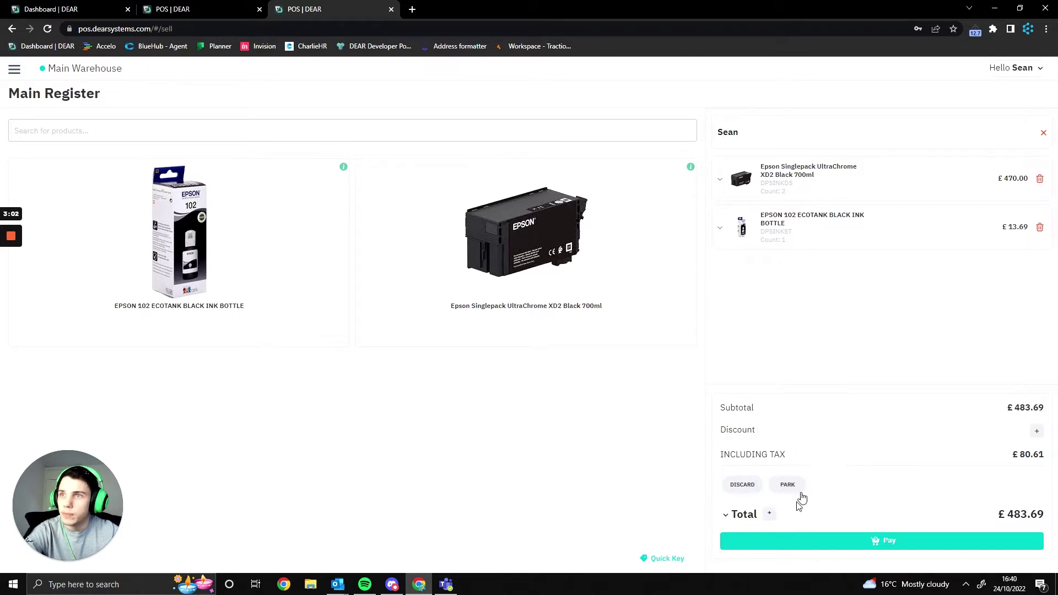
- Proceed to payment for the sale despite insufficient stock and choose Cash as the payment method
{"action": "left_click", "coordinate": [829, 537]}
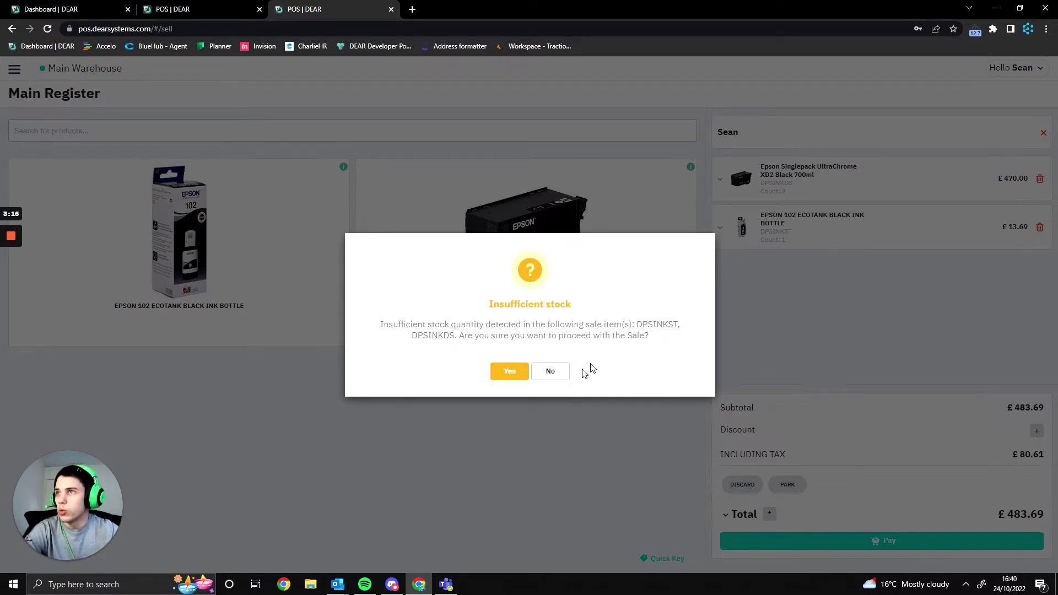
{"action": "left_click", "coordinate": [515, 374]}
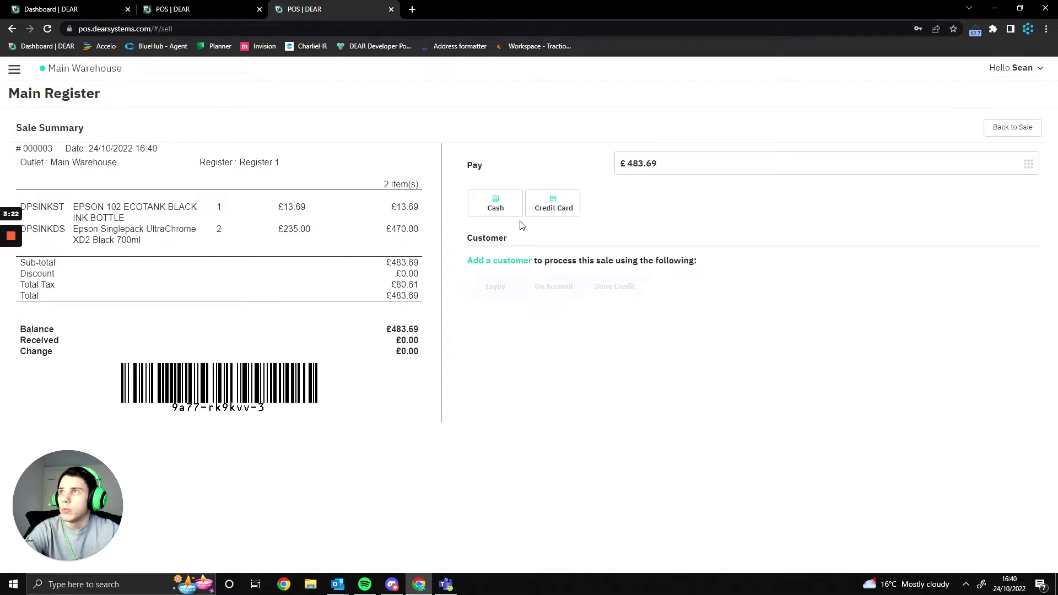
{"action": "left_click", "coordinate": [487, 205]}
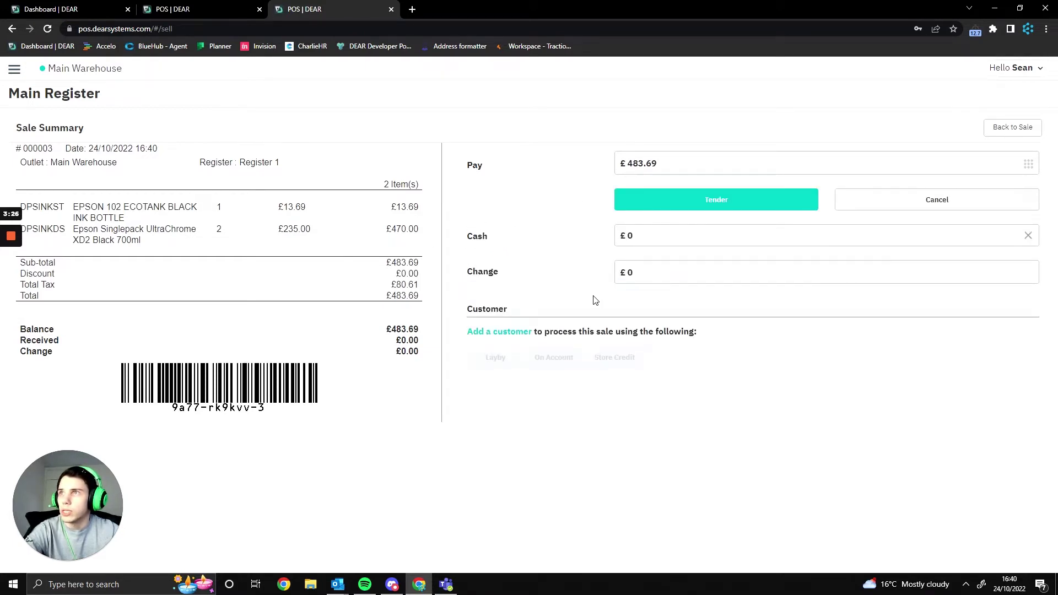
{"action": "left_click", "coordinate": [698, 243]}
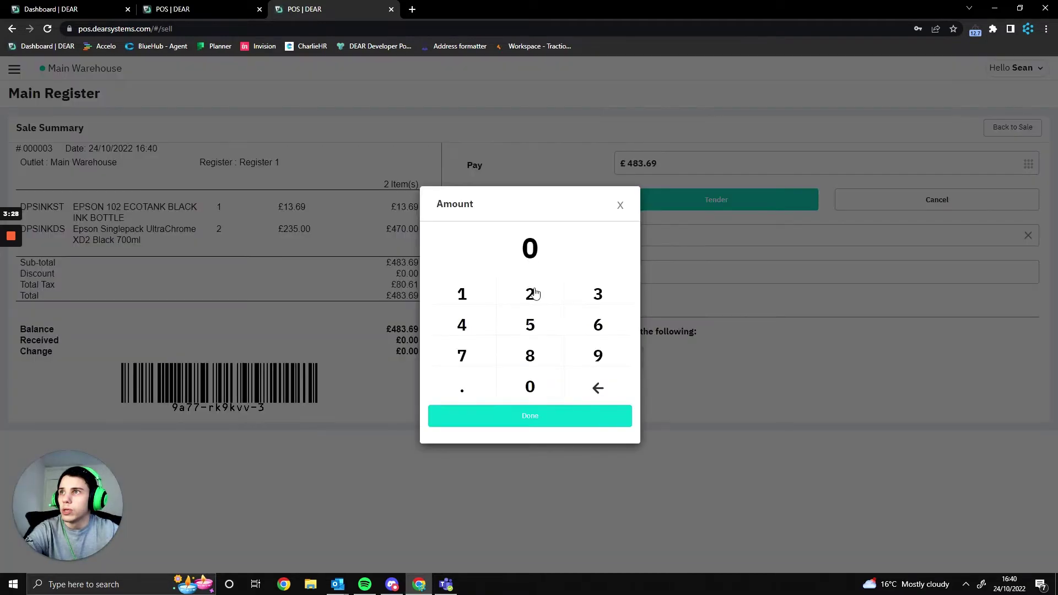
{"action": "left_click", "coordinate": [620, 207]}
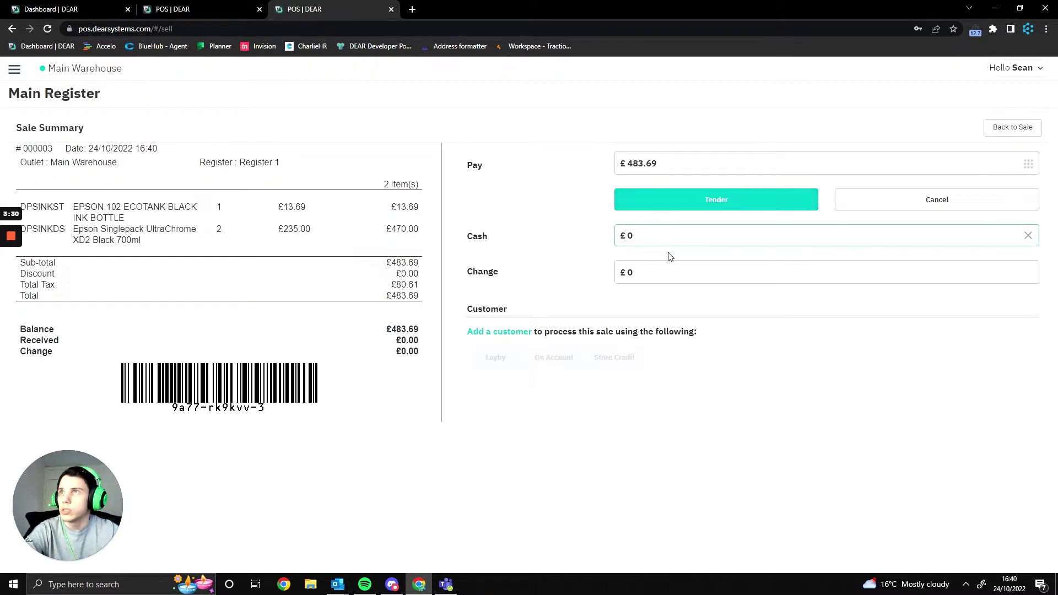
- Enter £483.69 as the cash amount received
{"action": "left_click", "coordinate": [667, 245]}
{"action": "left_click", "coordinate": [478, 327]}
{"action": "left_click", "coordinate": [532, 353]}
{"action": "left_click", "coordinate": [606, 300]}
{"action": "left_click", "coordinate": [485, 386]}
{"action": "left_click", "coordinate": [590, 334]}
{"action": "left_click", "coordinate": [598, 355]}
{"action": "left_click", "coordinate": [568, 416]}
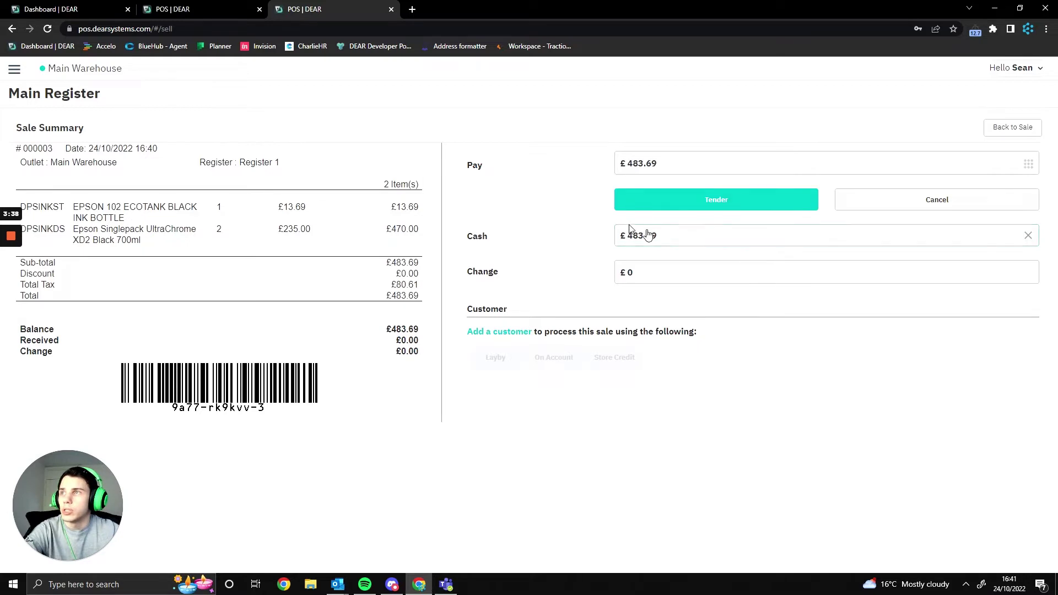
- Tender the cash payment to complete the sale, and preview its receipt without printing it
{"action": "left_click", "coordinate": [667, 273]}
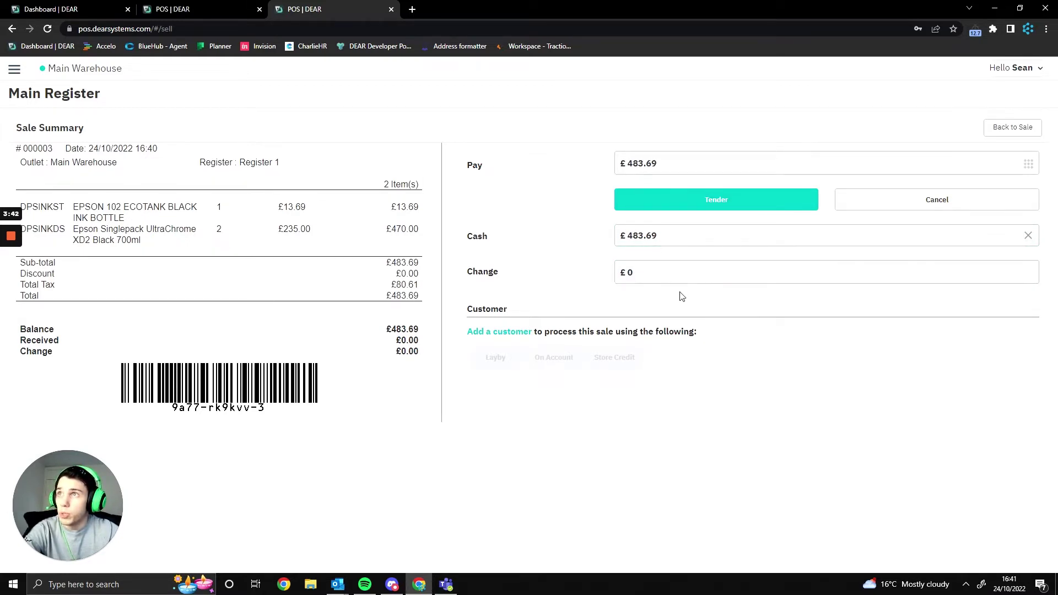
{"action": "left_click", "coordinate": [634, 203]}
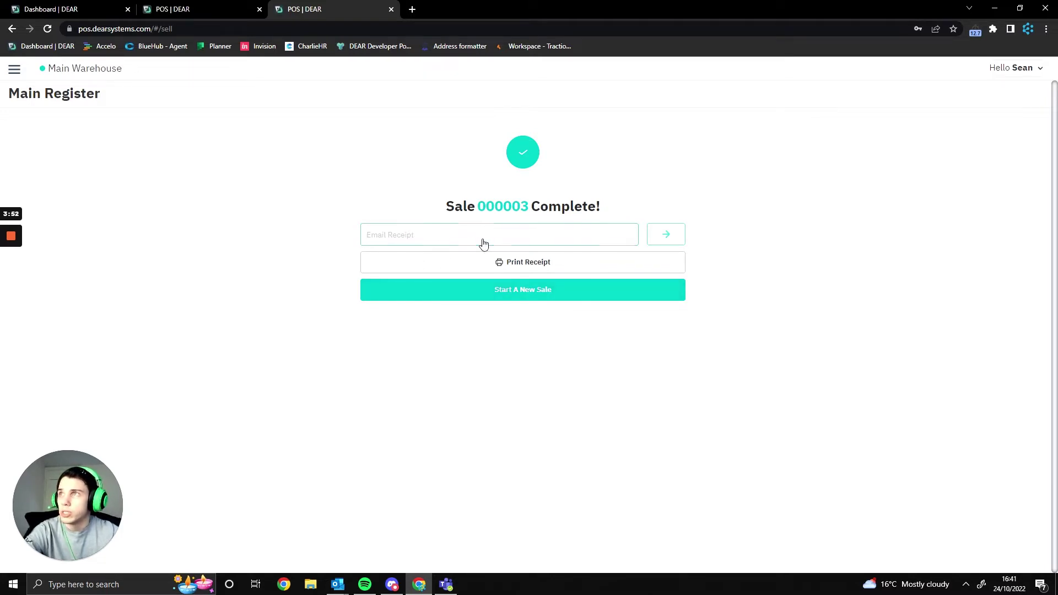
{"action": "left_click", "coordinate": [478, 262]}
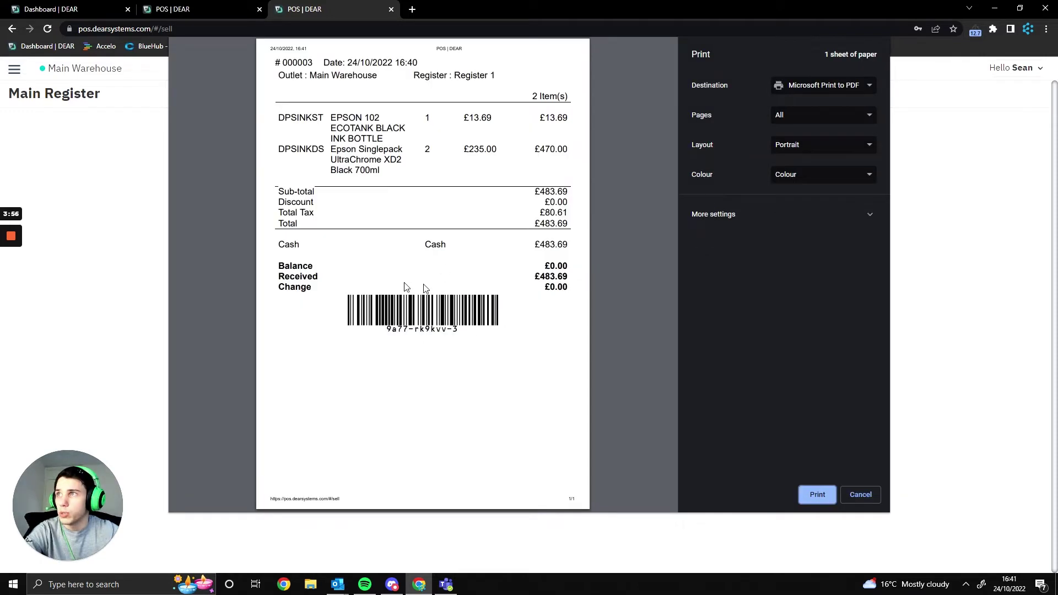
{"action": "left_click", "coordinate": [861, 495]}
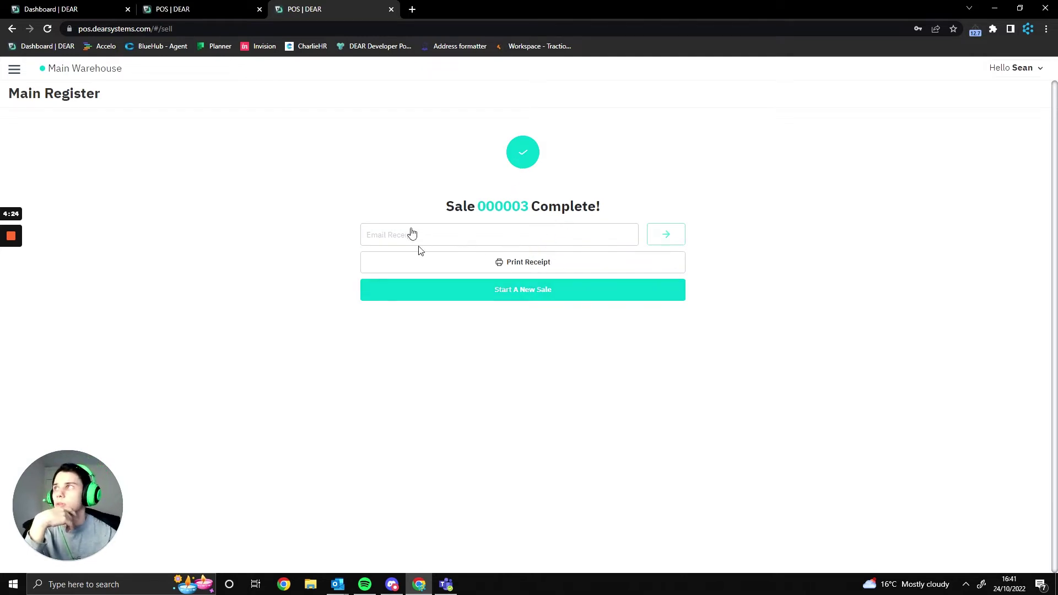
- Open the POS system's Setup page
{"action": "left_click", "coordinate": [14, 69]}
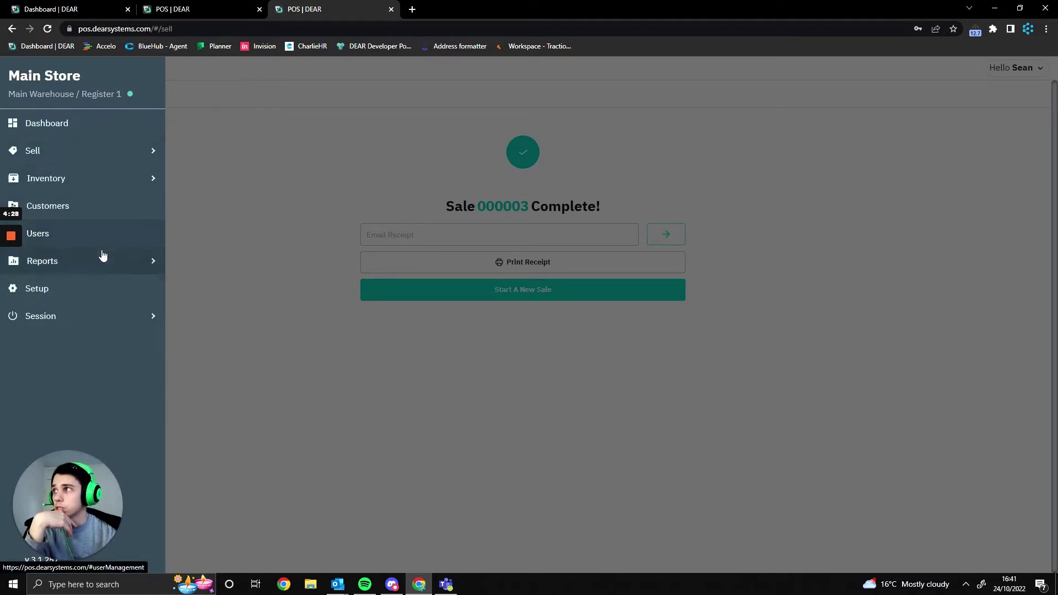
{"action": "left_click", "coordinate": [82, 296]}
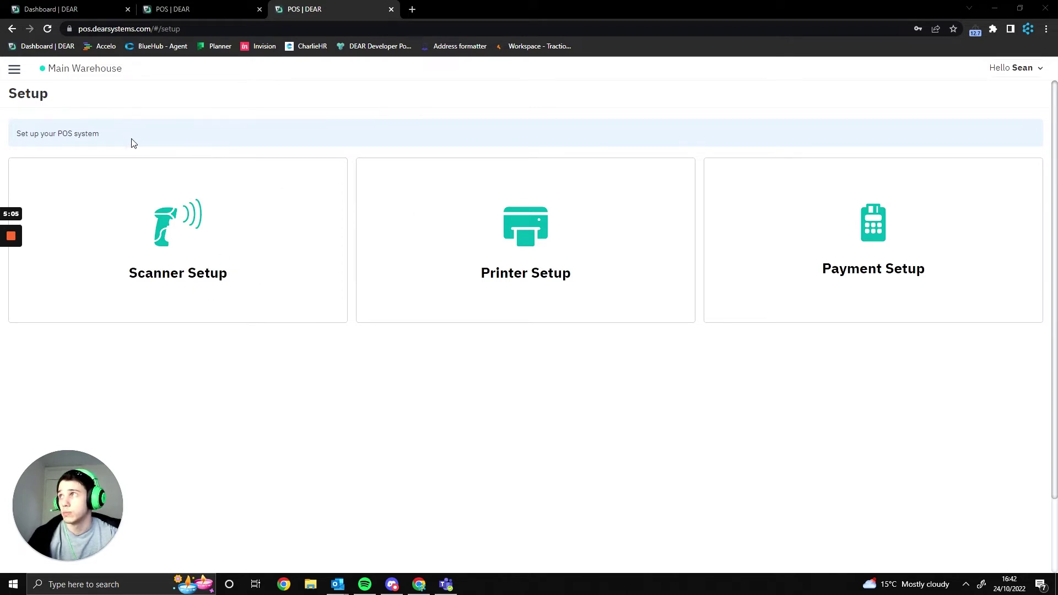
- Open the POS Overview Dashboard and look through the functions offered under Sell and Inventory
{"action": "left_click", "coordinate": [13, 73]}
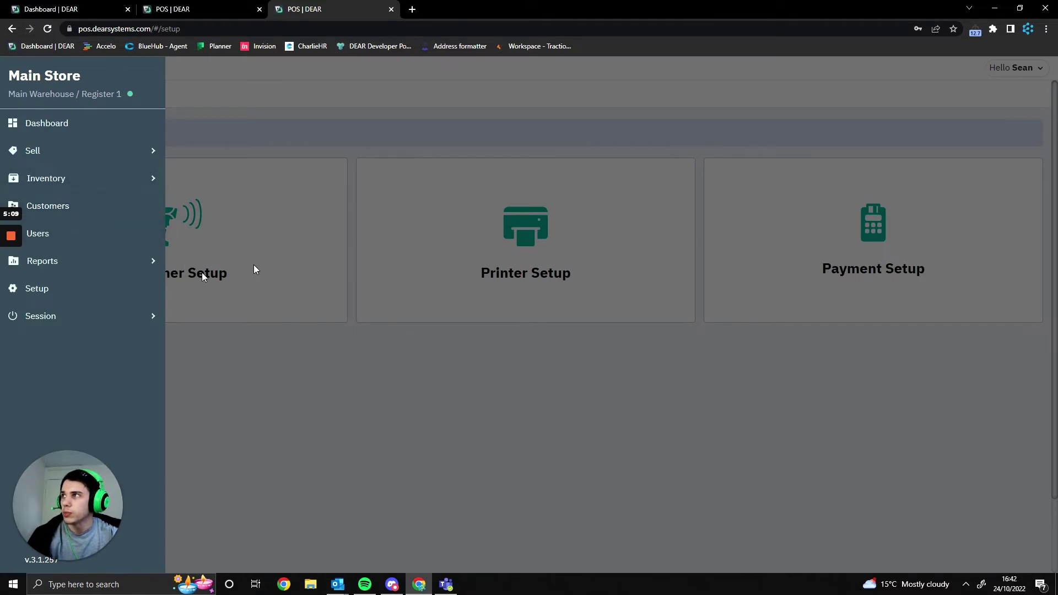
{"action": "left_click", "coordinate": [87, 123]}
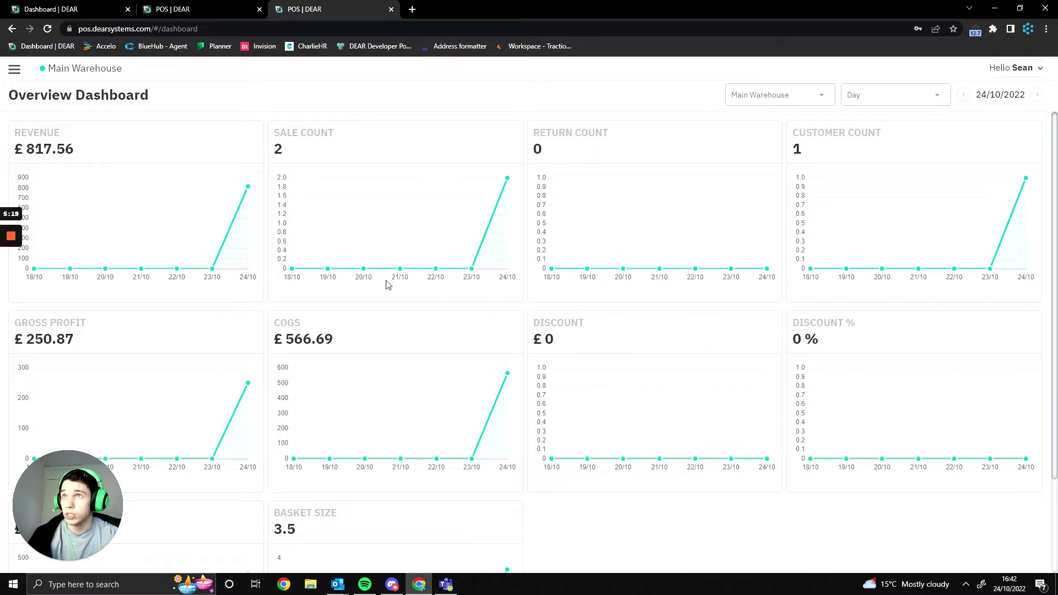
{"action": "left_click", "coordinate": [19, 68]}
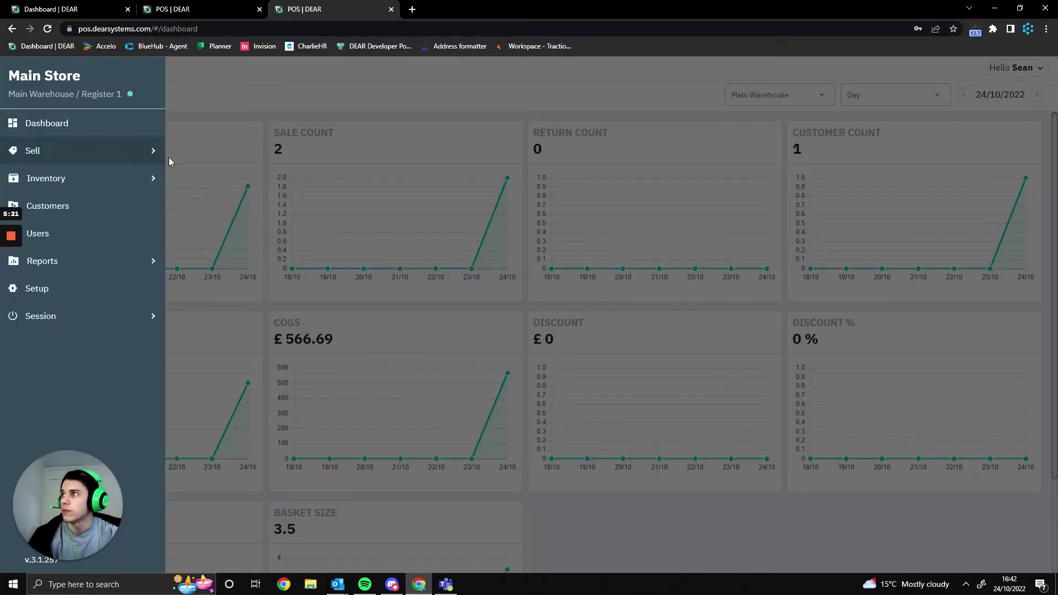
{"action": "left_click", "coordinate": [96, 159]}
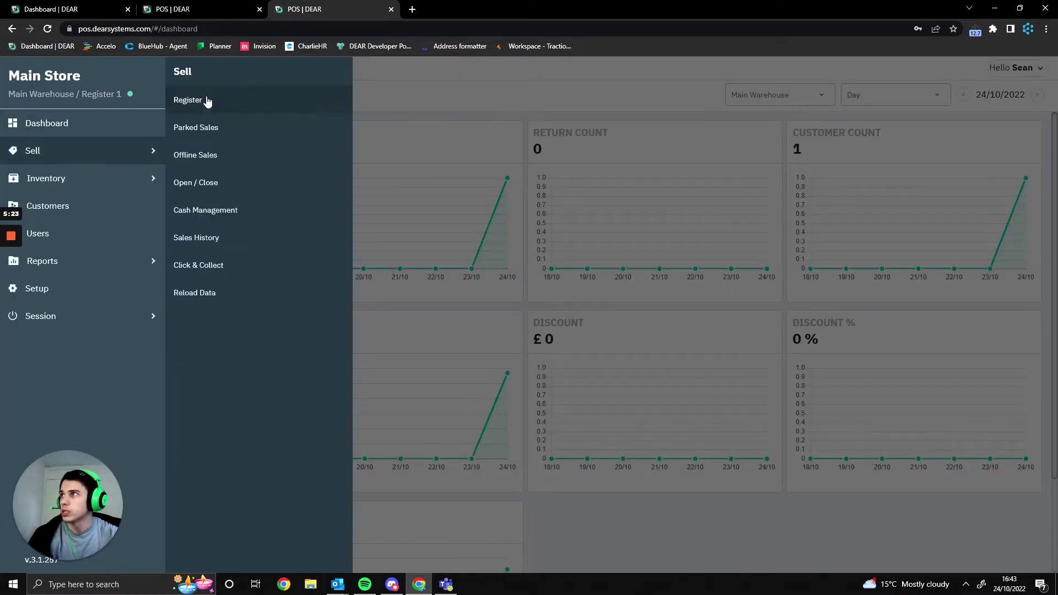
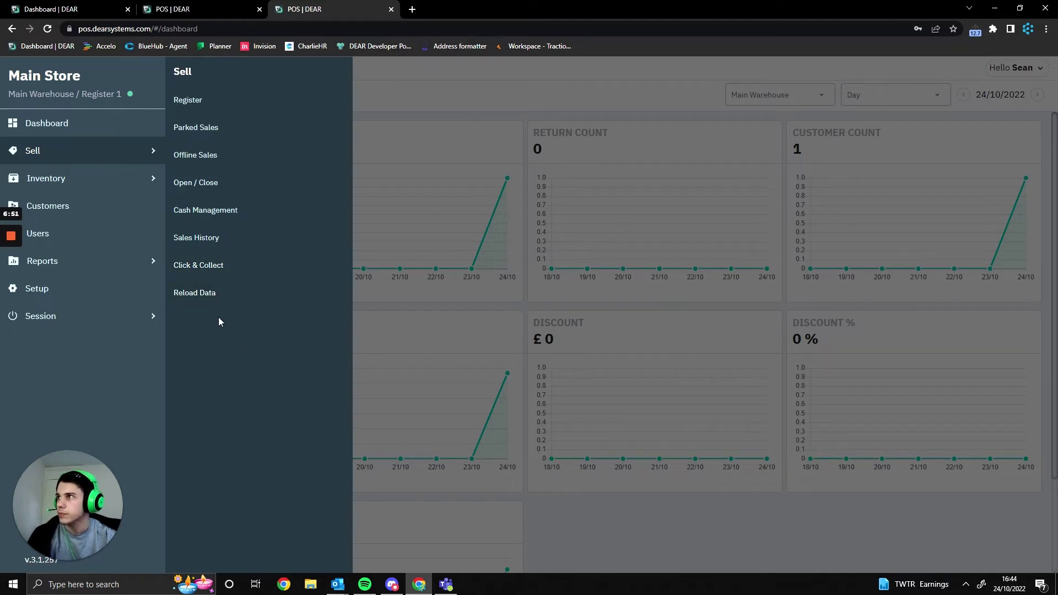
{"action": "left_click", "coordinate": [108, 177]}
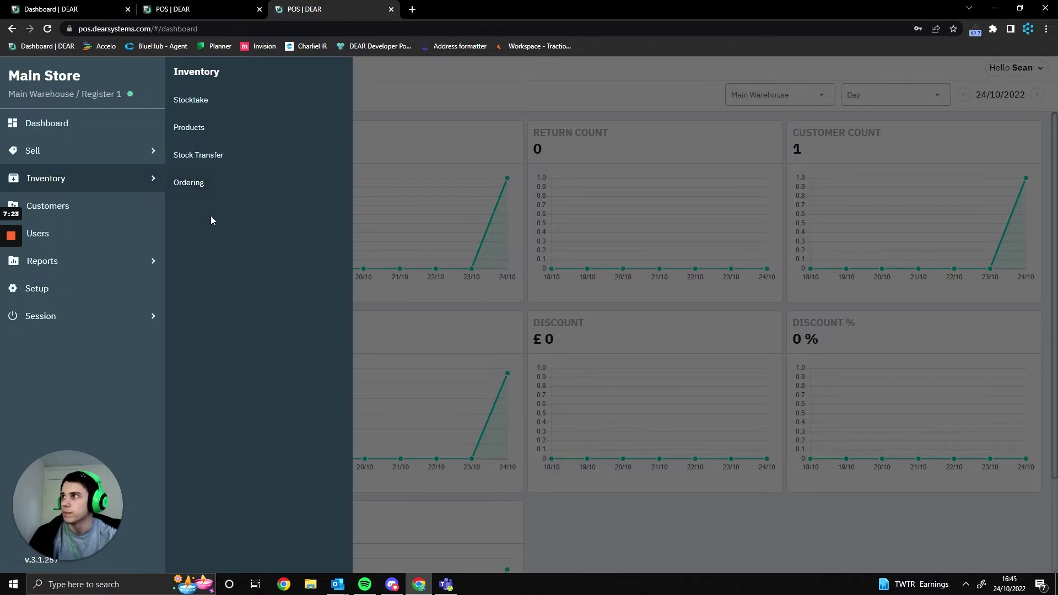
- View the POS Customers list and the Users list for Main Warehouse
{"action": "left_click", "coordinate": [132, 213]}
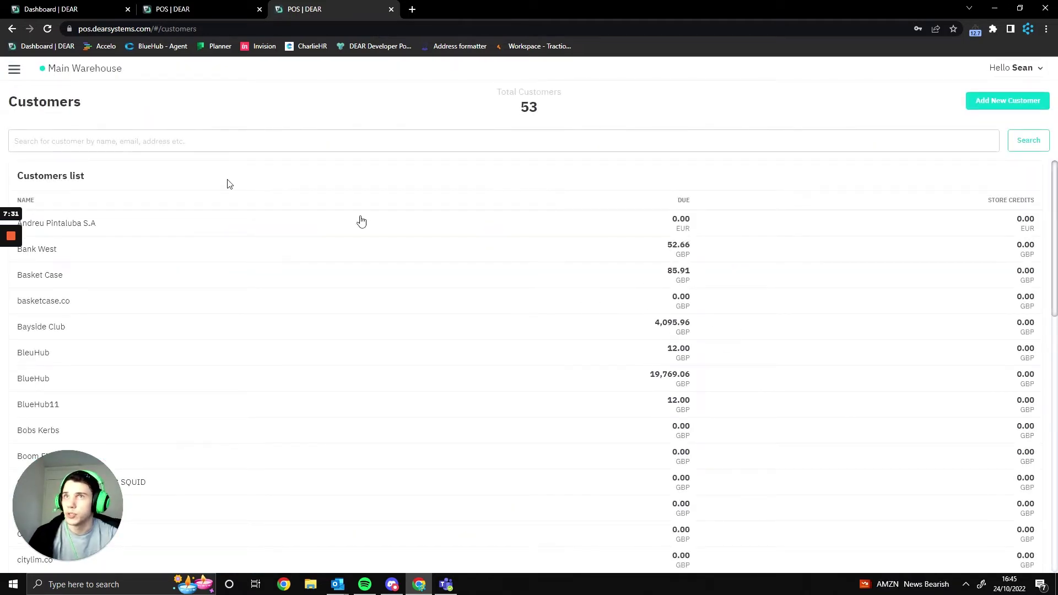
{"action": "left_click", "coordinate": [14, 67]}
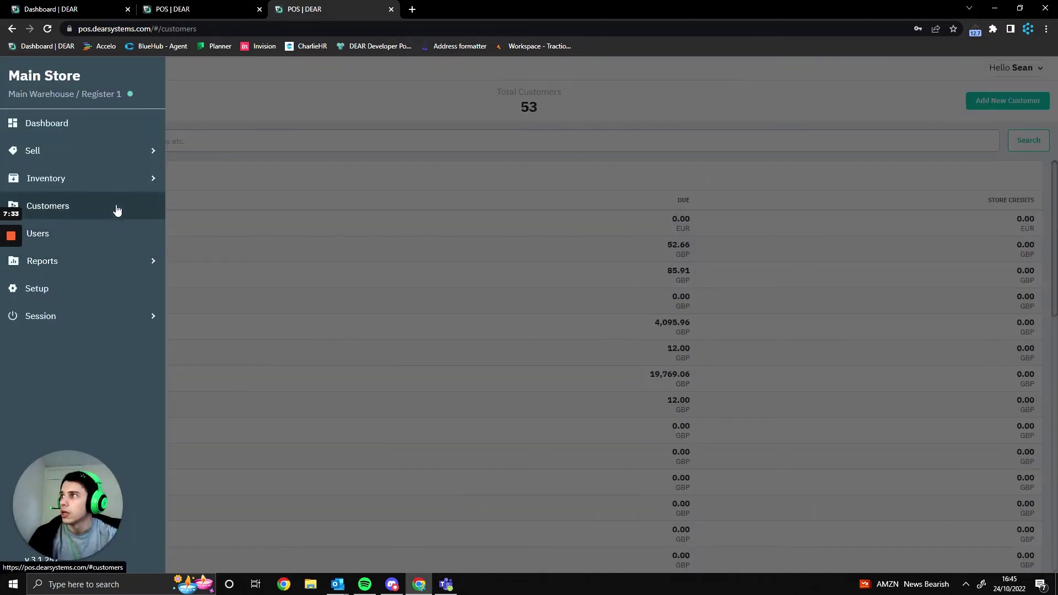
{"action": "left_click", "coordinate": [114, 242]}
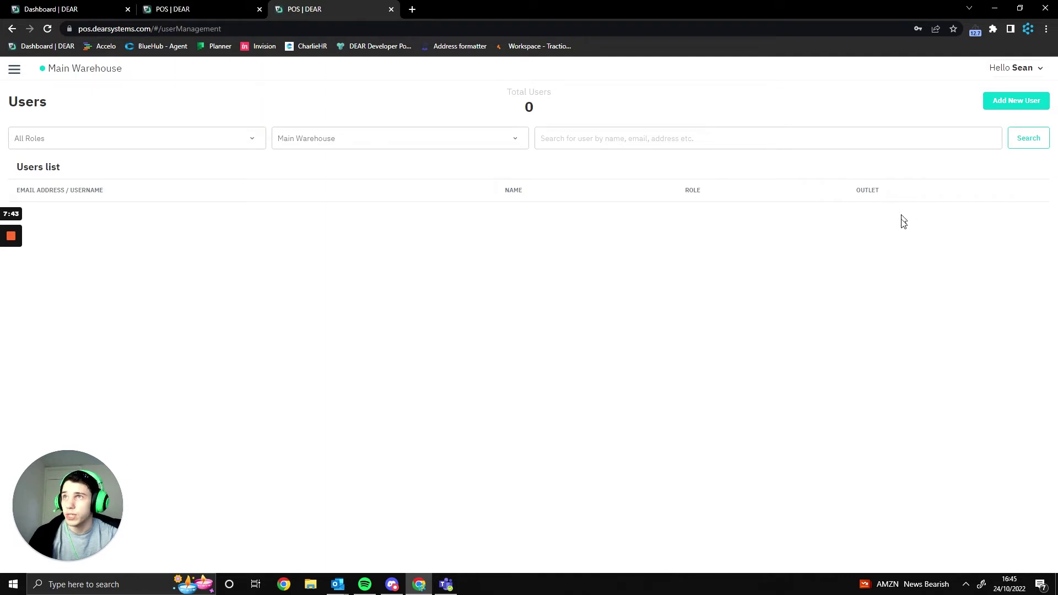
- Look through the report types available in the POS, without opening any of them
{"action": "left_click", "coordinate": [15, 69]}
{"action": "left_click", "coordinate": [116, 265]}
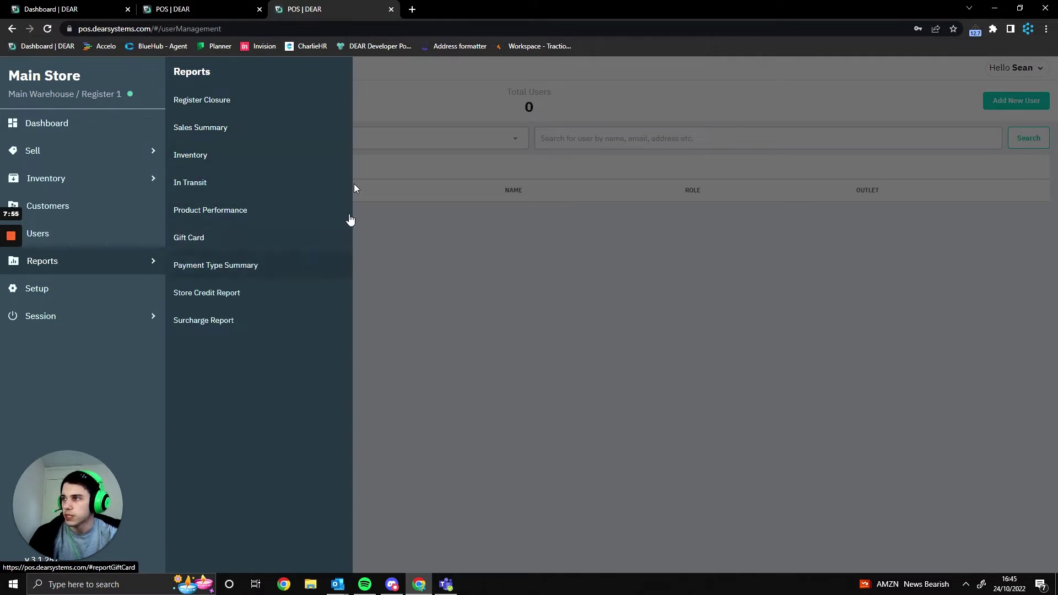
{"action": "left_click", "coordinate": [375, 303]}
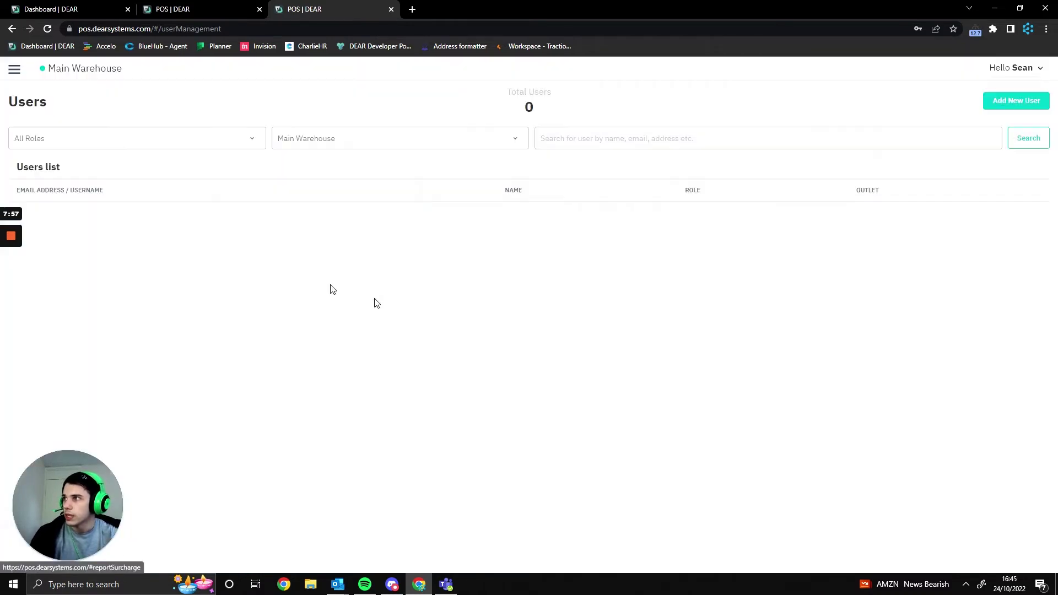
- Go to the register's Open / Close page and set the counted cash amount to £580
{"action": "left_click", "coordinate": [14, 69]}
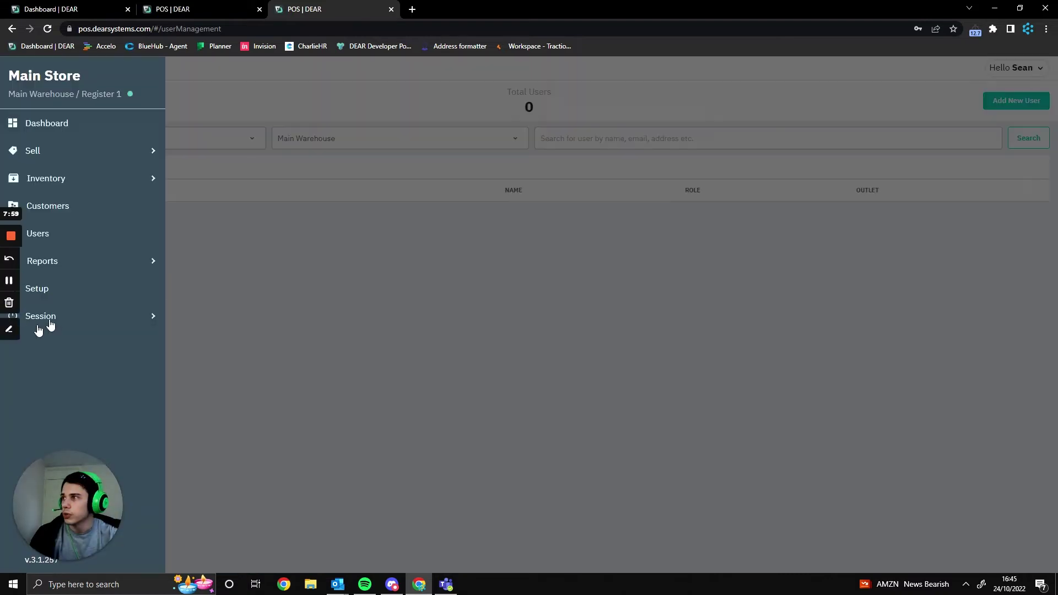
{"action": "left_click", "coordinate": [126, 156]}
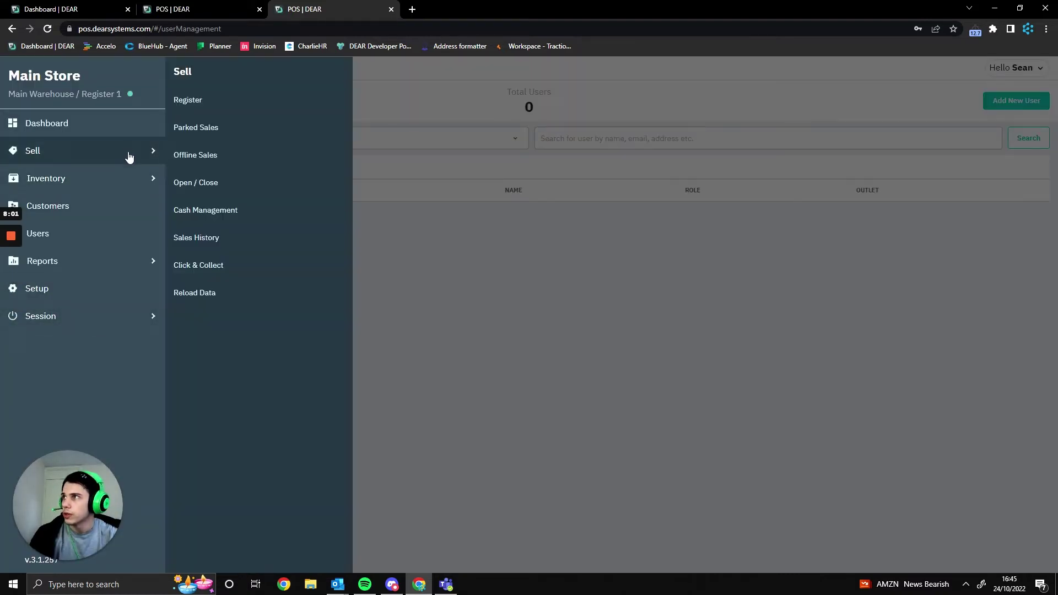
{"action": "left_click", "coordinate": [220, 192]}
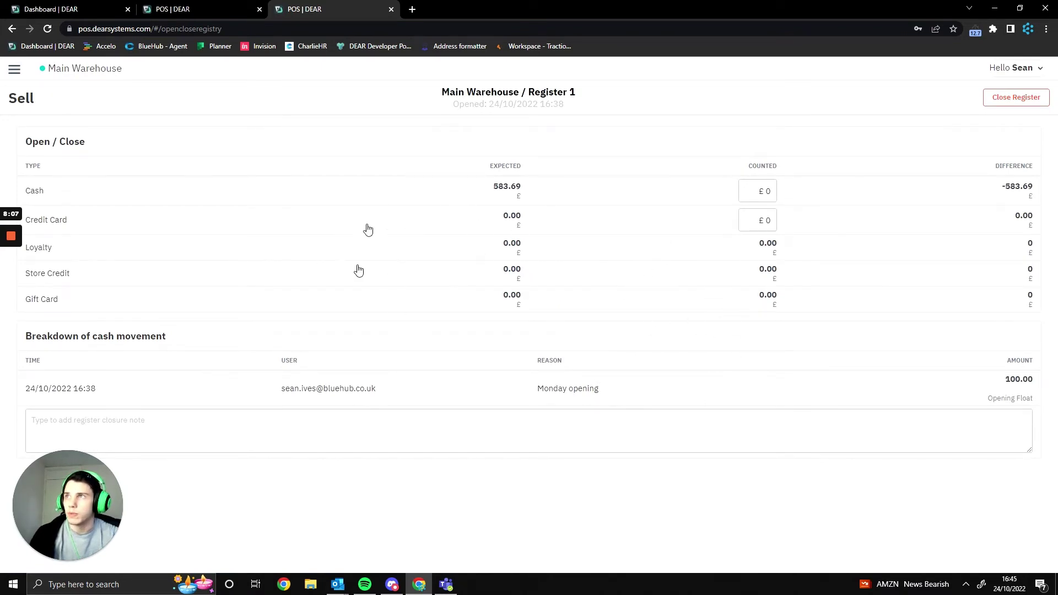
{"action": "left_click", "coordinate": [758, 194]}
{"action": "left_click", "coordinate": [759, 196]}
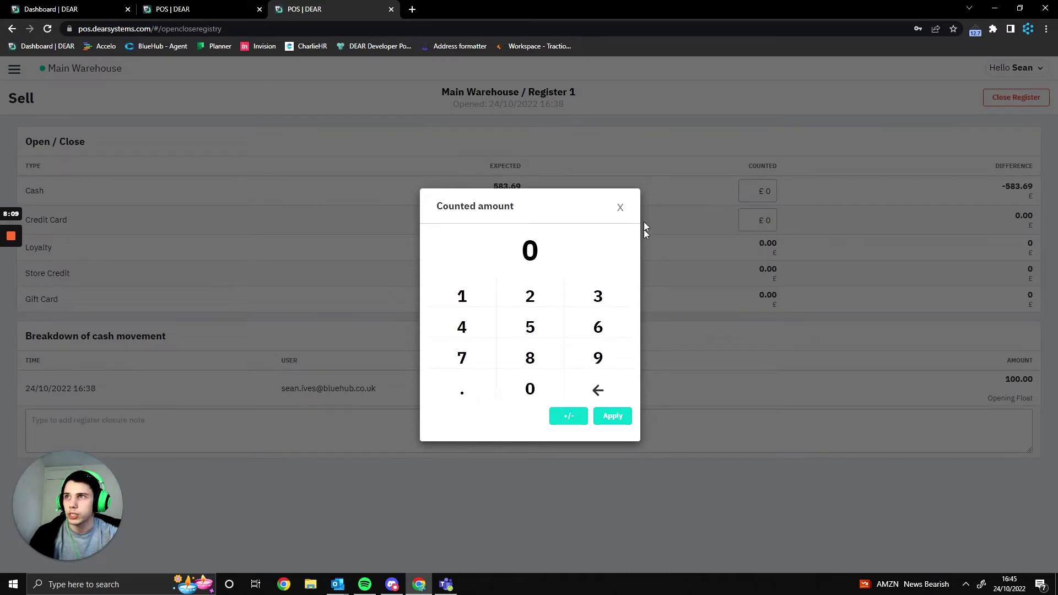
{"action": "left_click", "coordinate": [530, 327]}
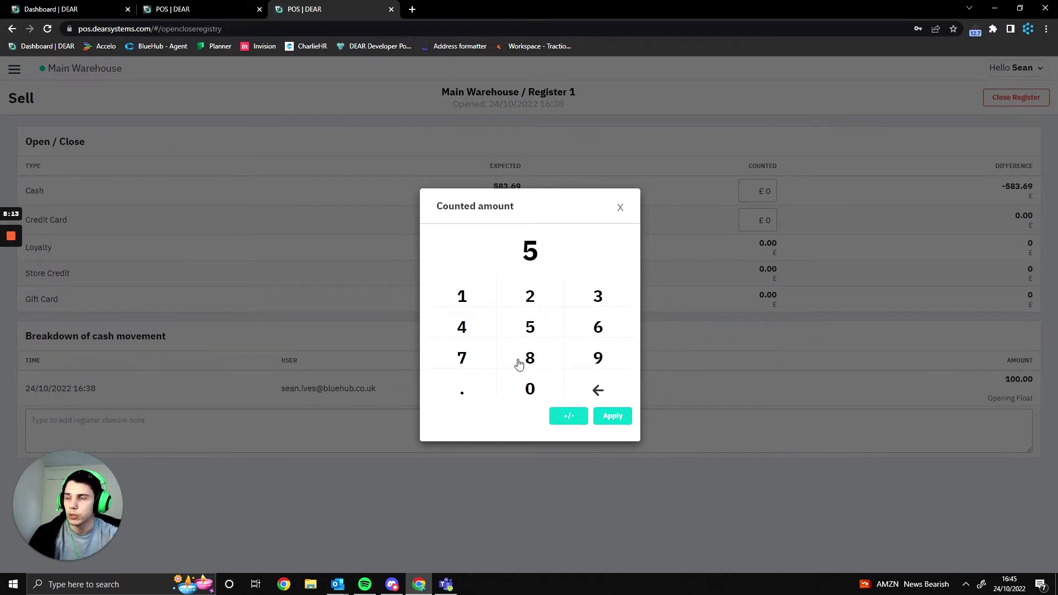
{"action": "left_click", "coordinate": [527, 358]}
{"action": "left_click", "coordinate": [531, 389]}
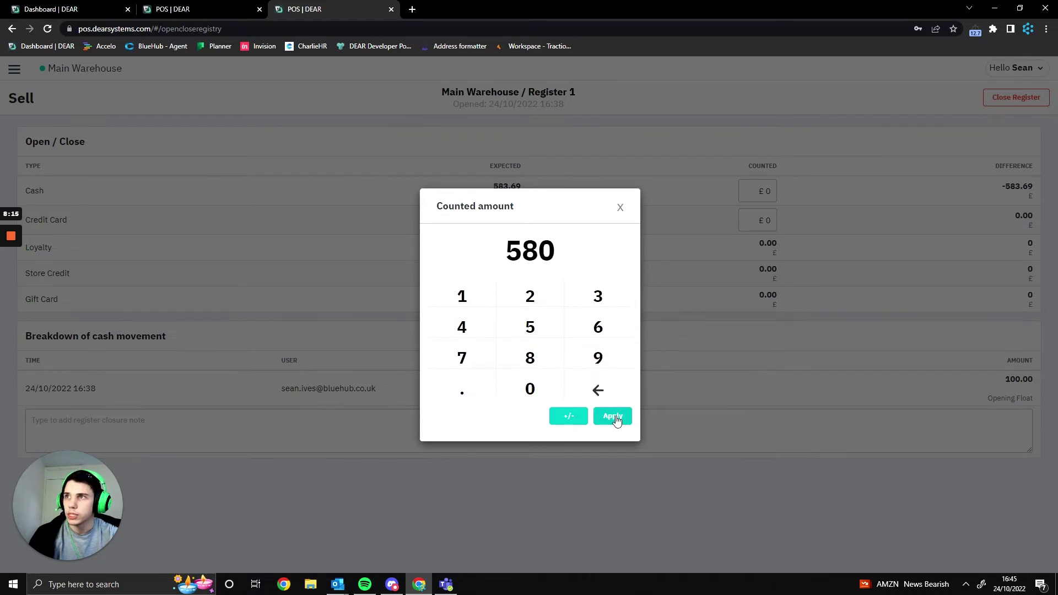
{"action": "left_click", "coordinate": [613, 416]}
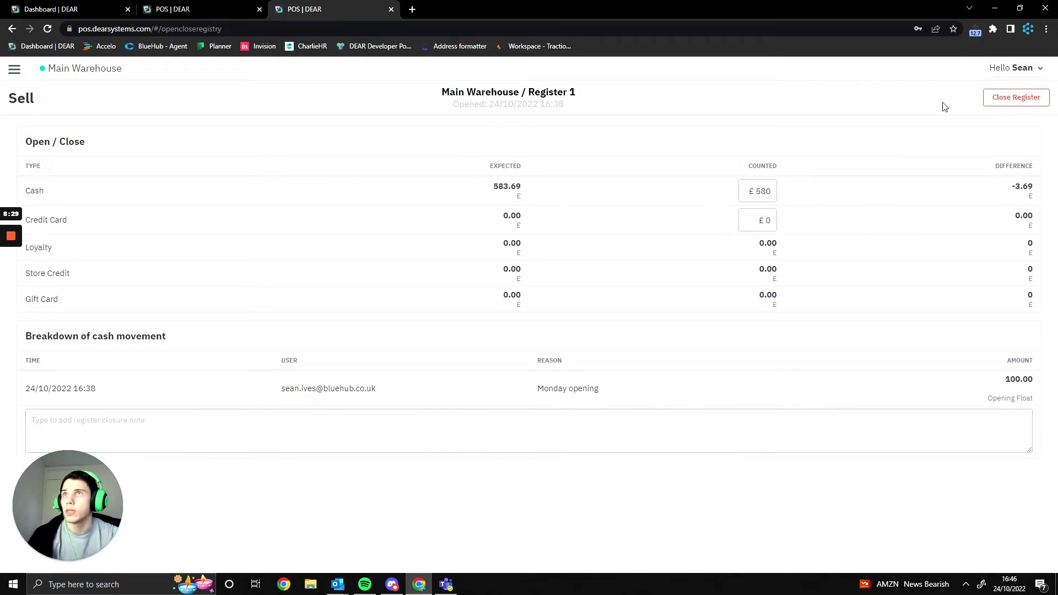
- Close Register 1 of Main Warehouse without a closure note and confirm the closure
{"action": "left_click", "coordinate": [1011, 100]}
{"action": "left_click", "coordinate": [628, 367]}
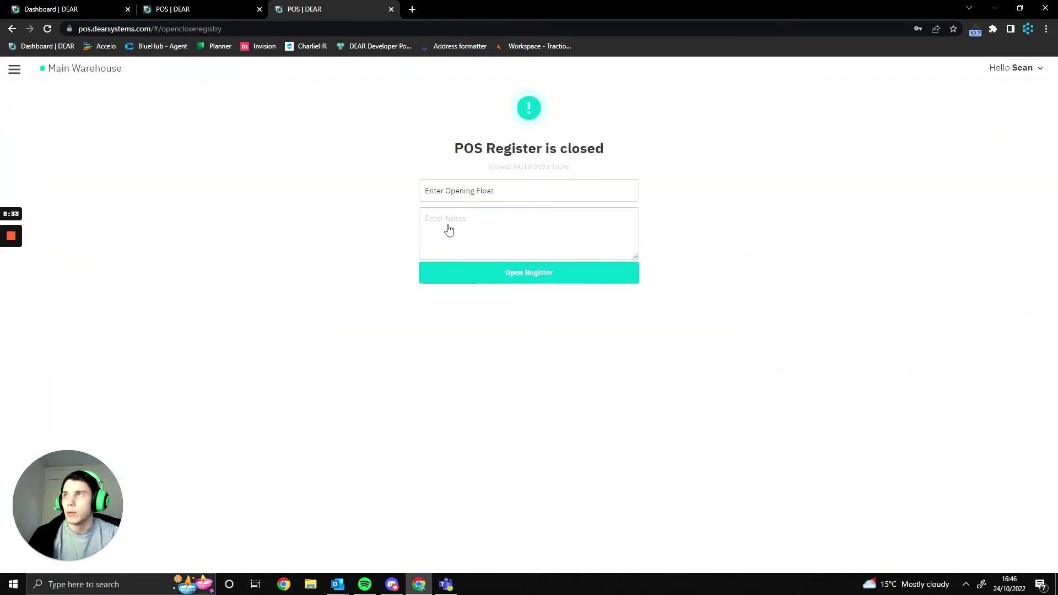
{"action": "left_click", "coordinate": [449, 229]}
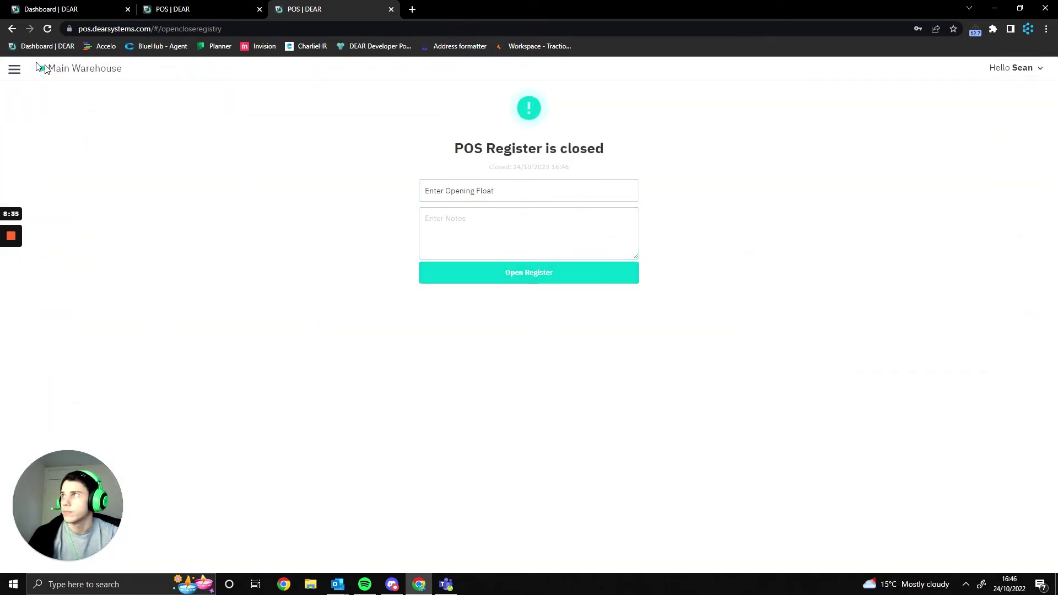
- Look at the Session options for logging out, changing outlet or register, and setting a PIN code
{"action": "left_click", "coordinate": [14, 69]}
{"action": "left_click", "coordinate": [69, 324]}
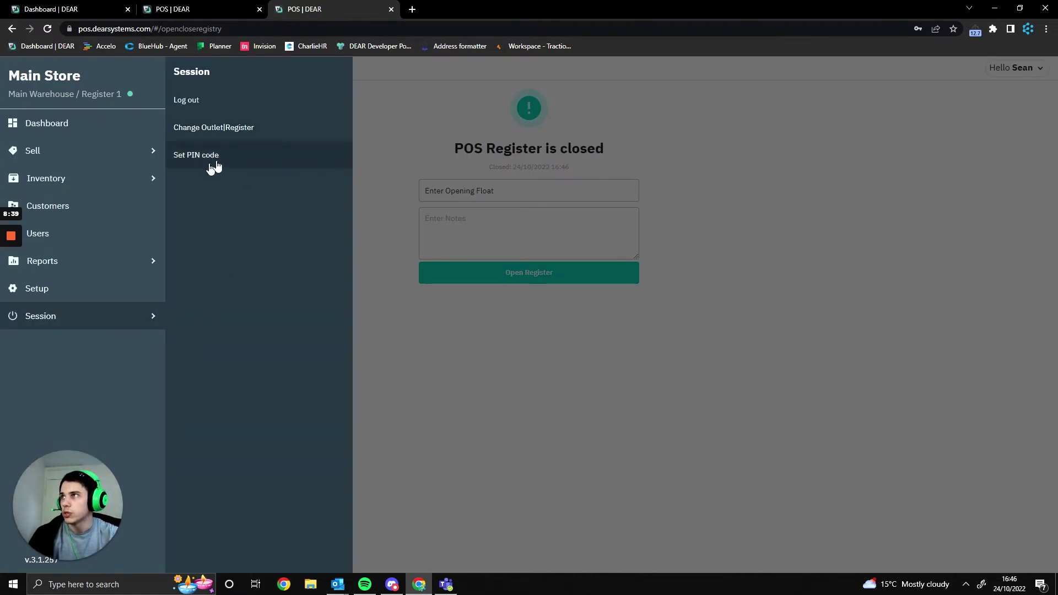
{"action": "left_click", "coordinate": [441, 112]}
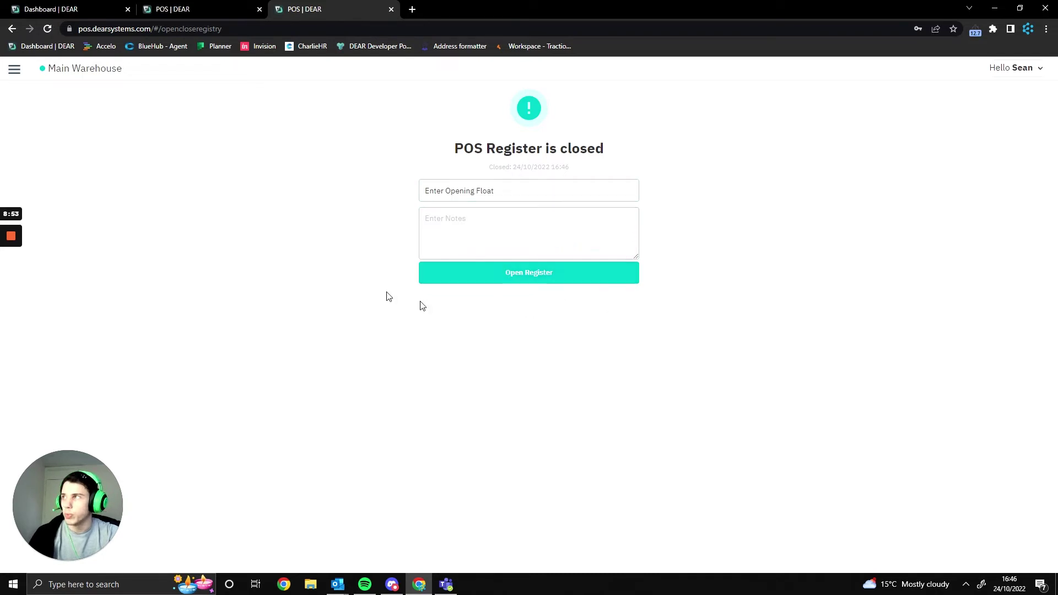
{"action": "mouse_move", "coordinate": [13, 240]}
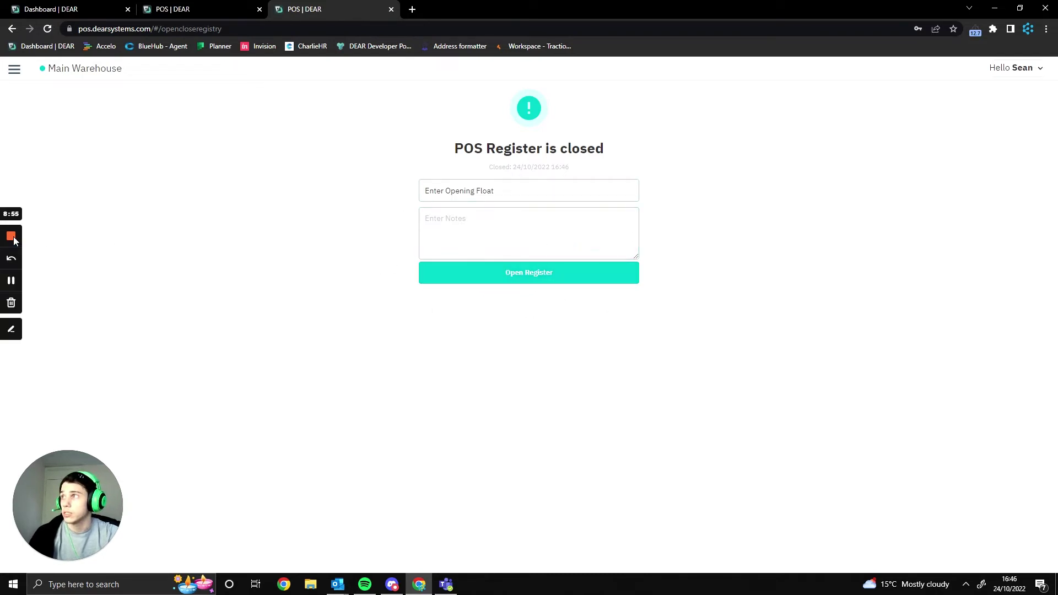
{"action": "left_click", "coordinate": [11, 282]}
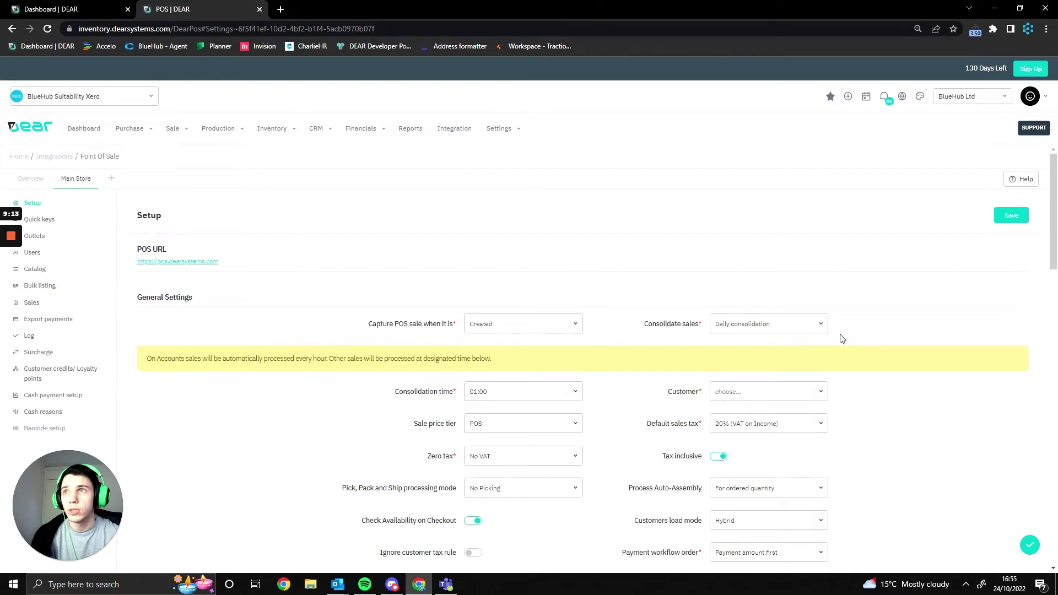
- Examine the Consolidate sales setting in the Main Store's general Point of Sale setup
{"action": "left_click", "coordinate": [822, 326]}
{"action": "left_click", "coordinate": [821, 326]}
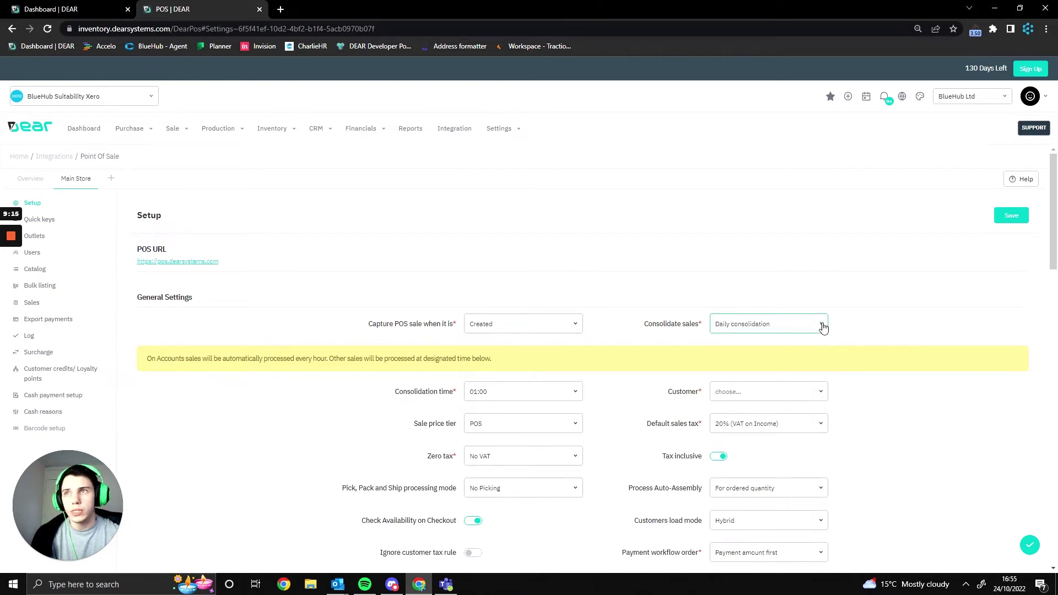
{"action": "left_click", "coordinate": [861, 324]}
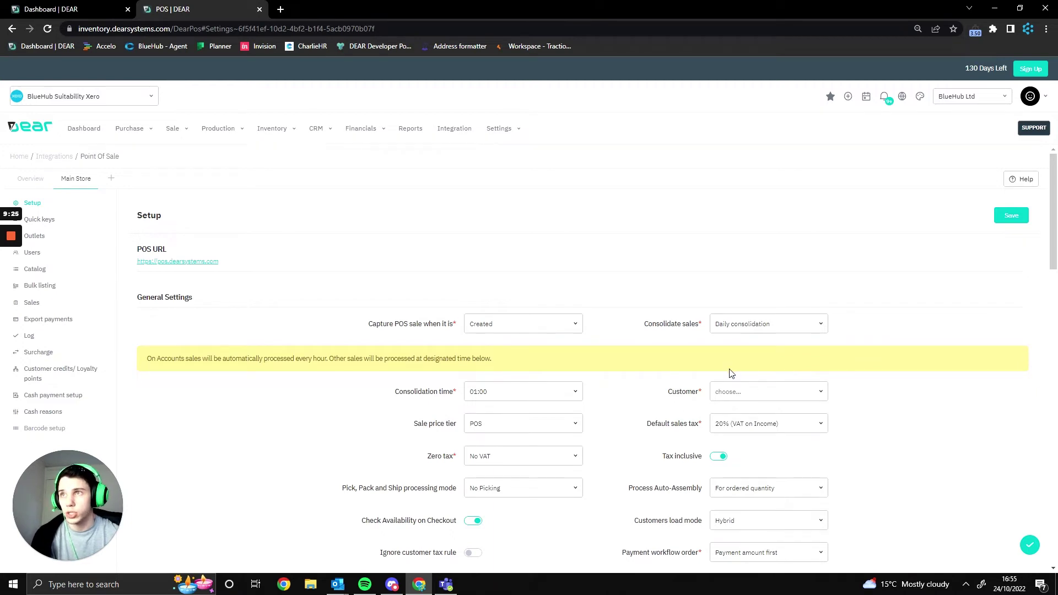
- Examine the choices for the default POS customer and the option to add a new customer, and return to the setup page without choosing one
{"action": "left_click", "coordinate": [820, 393]}
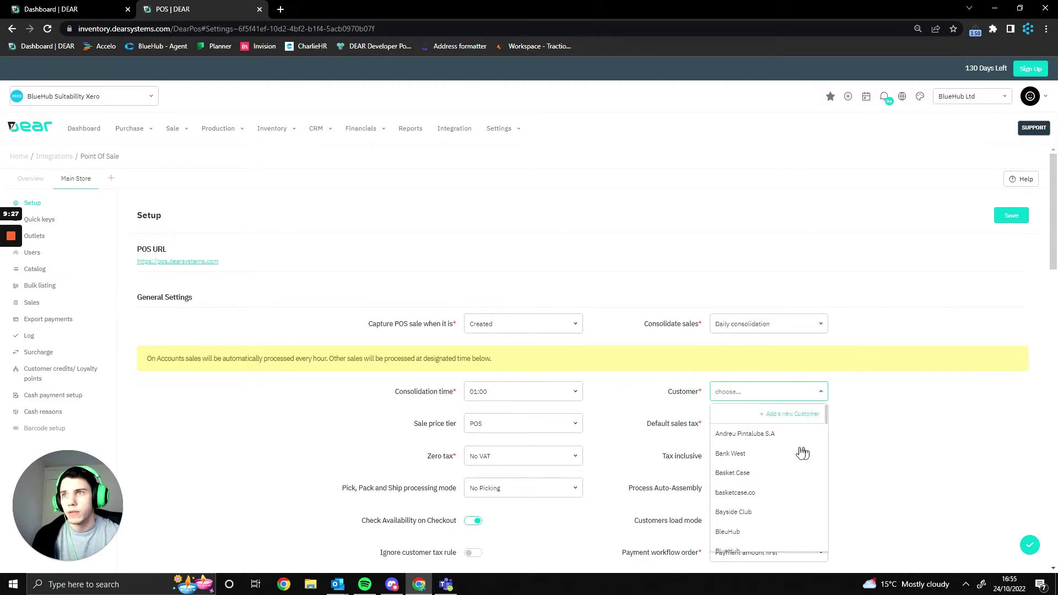
{"action": "left_click_drag", "start_coordinate": [701, 397], "coordinate": [695, 395]}
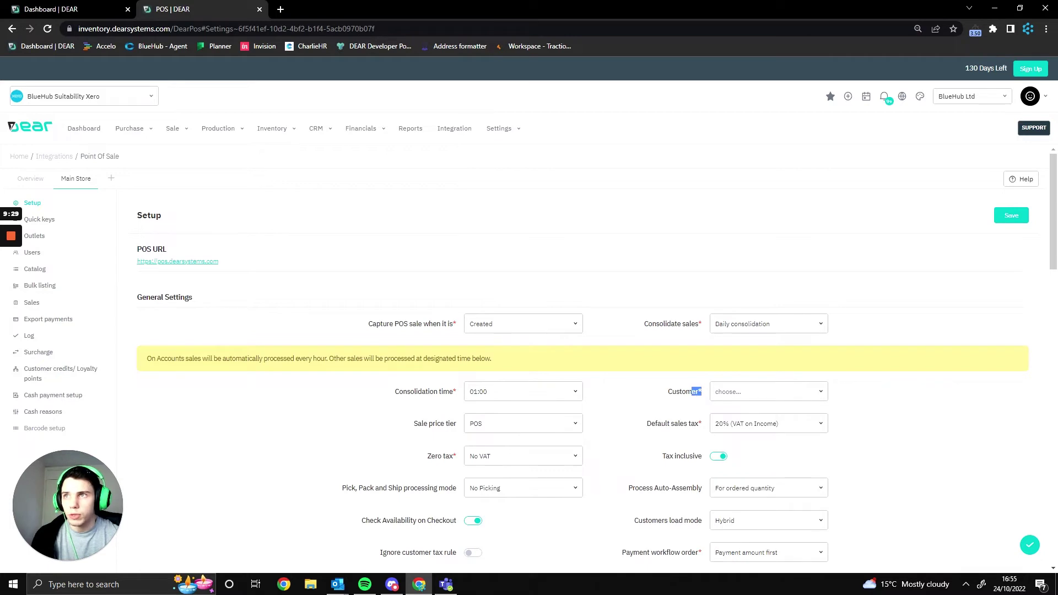
{"action": "left_click", "coordinate": [820, 391]}
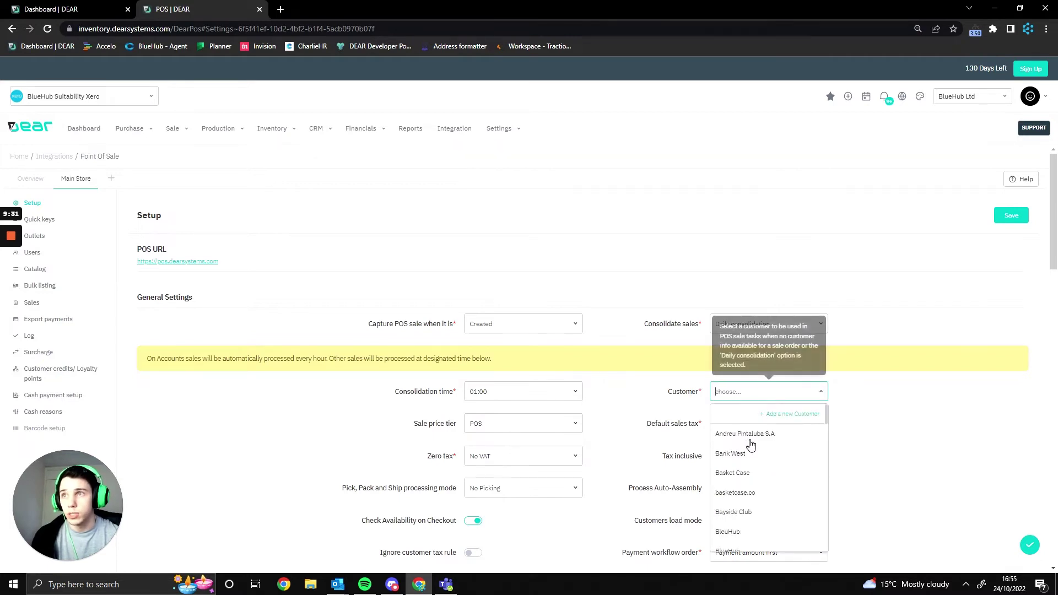
{"action": "left_click", "coordinate": [782, 413]}
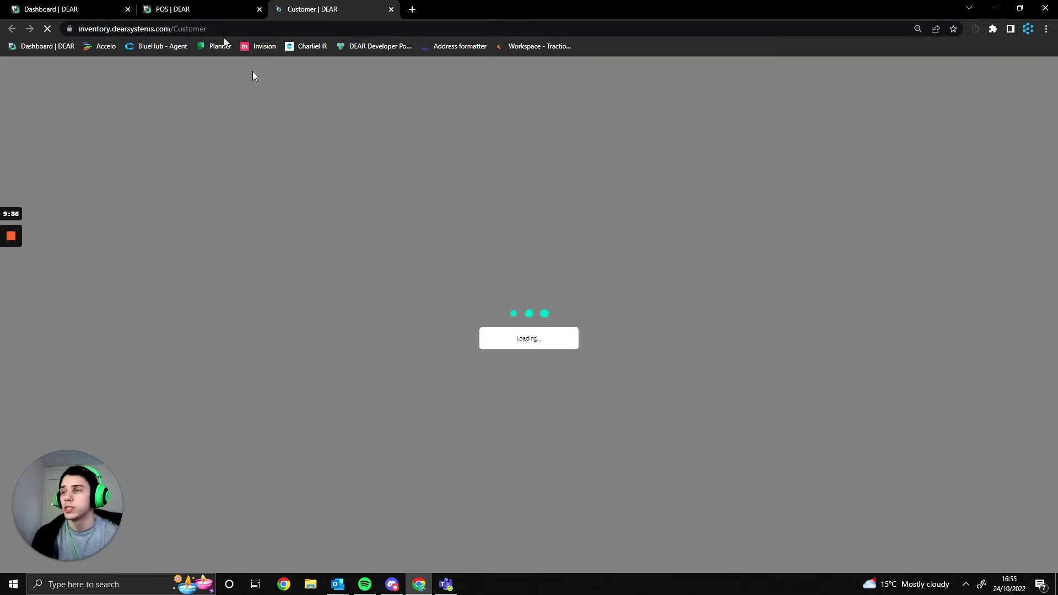
{"action": "left_click", "coordinate": [209, 8]}
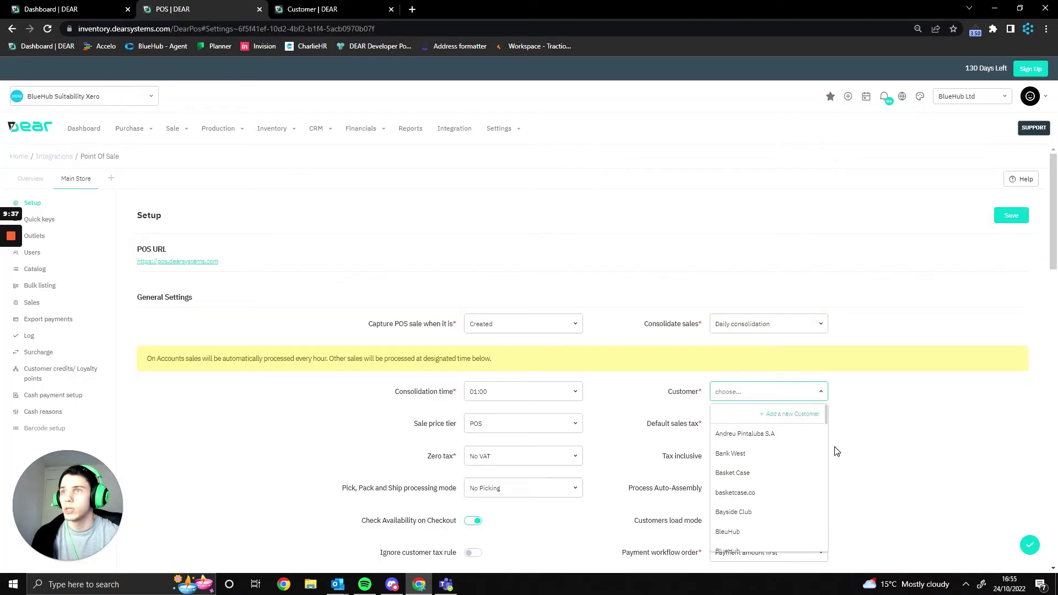
{"action": "left_click", "coordinate": [876, 406]}
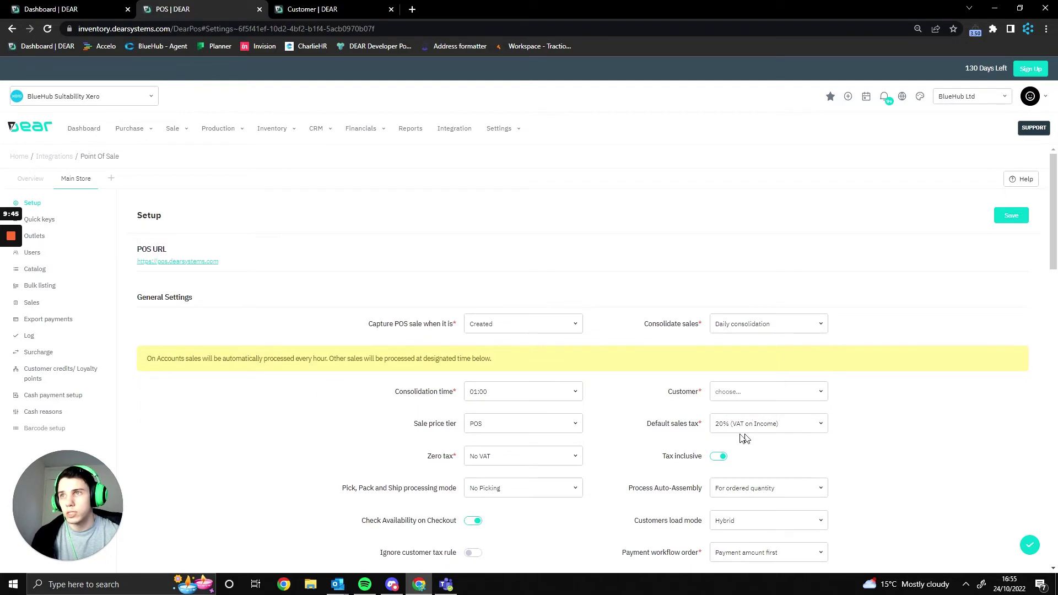
- Examine the sale price tier, tax and Check Availability on Checkout settings in the Main Store's General Settings
{"action": "mouse_move", "coordinate": [741, 438]}
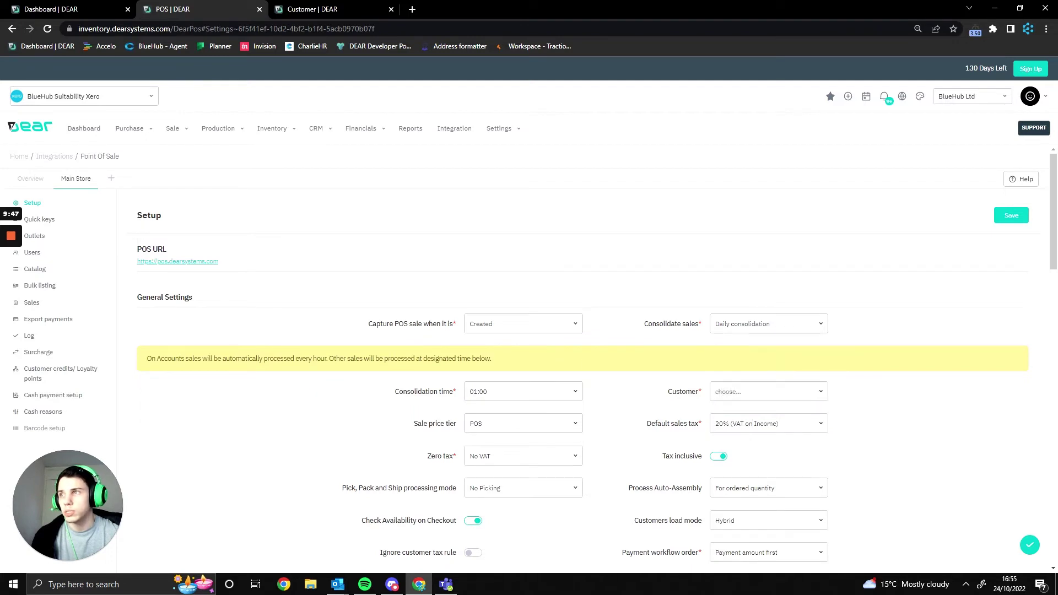
{"action": "mouse_move", "coordinate": [523, 424]}
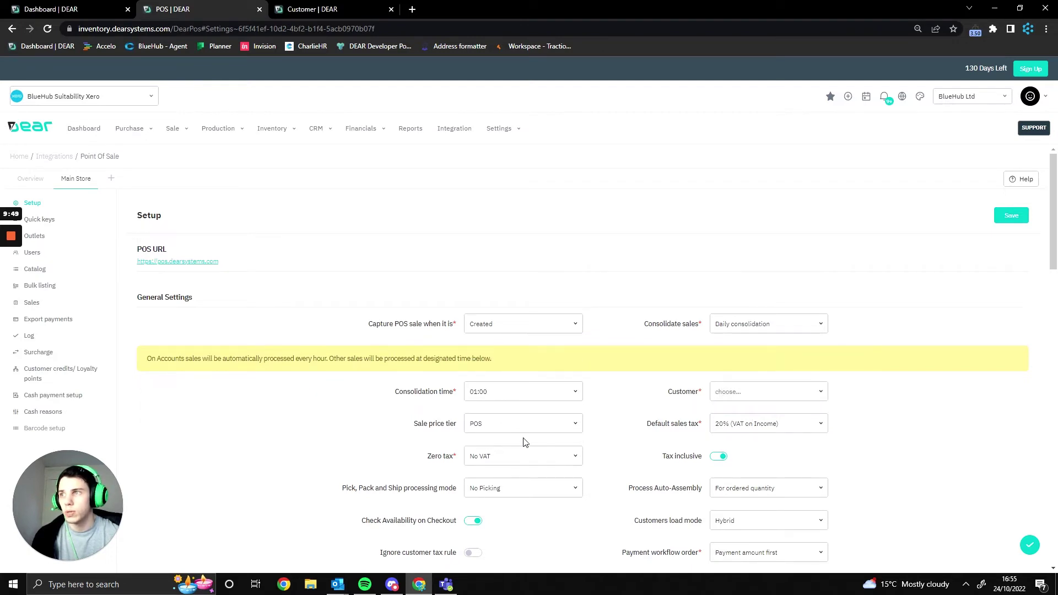
{"action": "scroll", "coordinate": [611, 452], "scroll_direction": "down", "scroll_amount": 2}
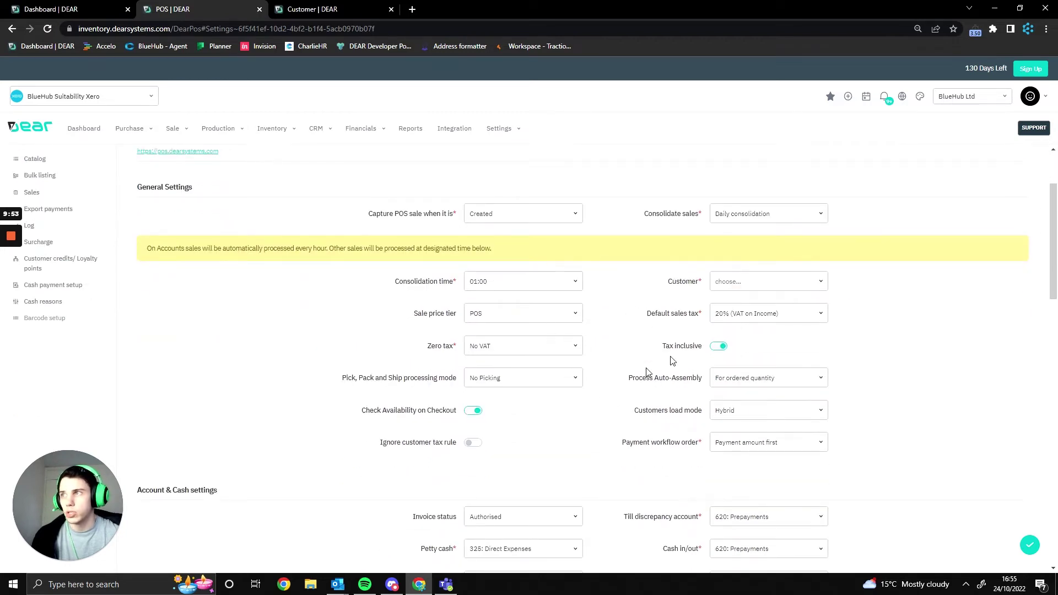
{"action": "scroll", "coordinate": [656, 390], "scroll_direction": "down", "scroll_amount": 1}
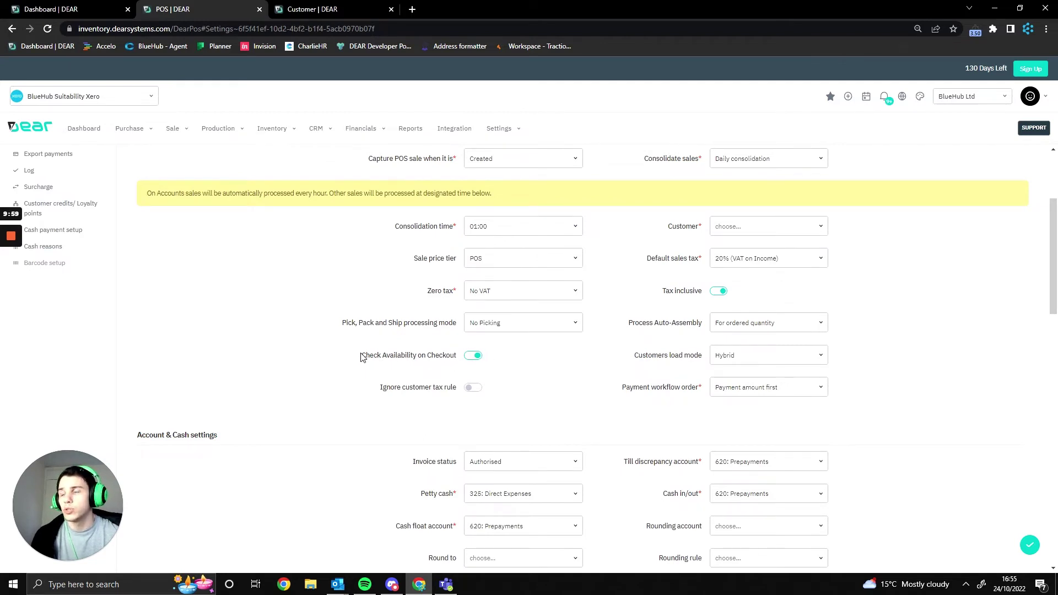
{"action": "left_click_drag", "start_coordinate": [361, 355], "coordinate": [452, 362]}
{"action": "left_click", "coordinate": [459, 363]}
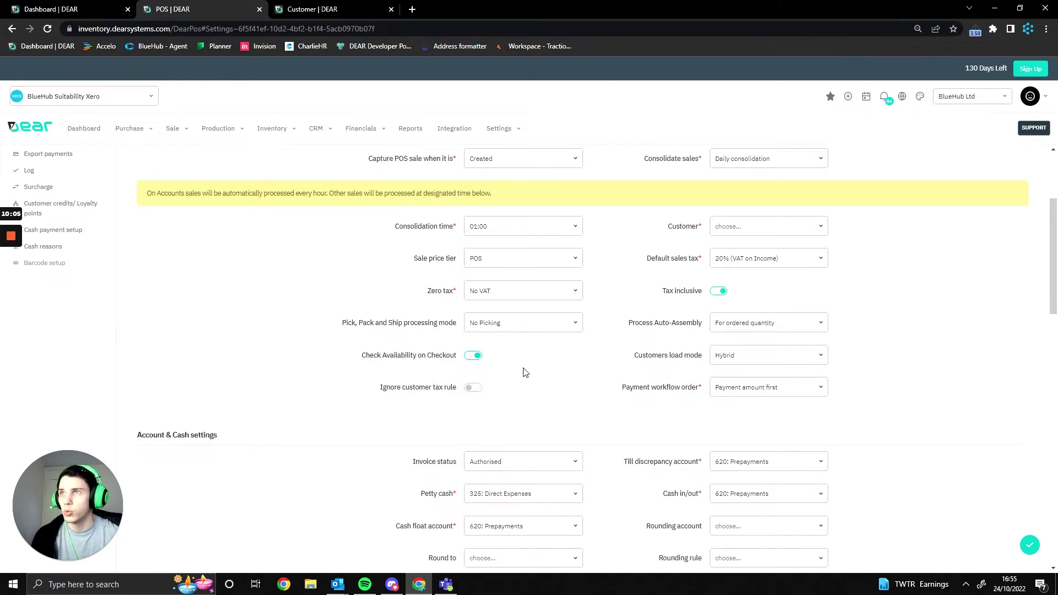
{"action": "left_click", "coordinate": [473, 357]}
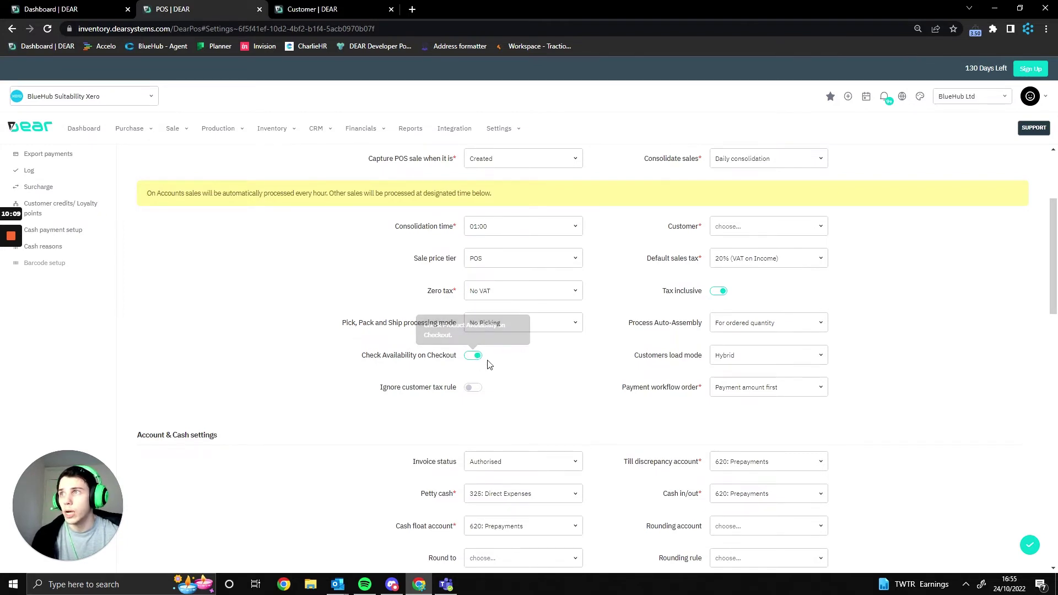
{"action": "left_click_drag", "start_coordinate": [466, 362], "coordinate": [428, 368]}
{"action": "left_click", "coordinate": [487, 378]}
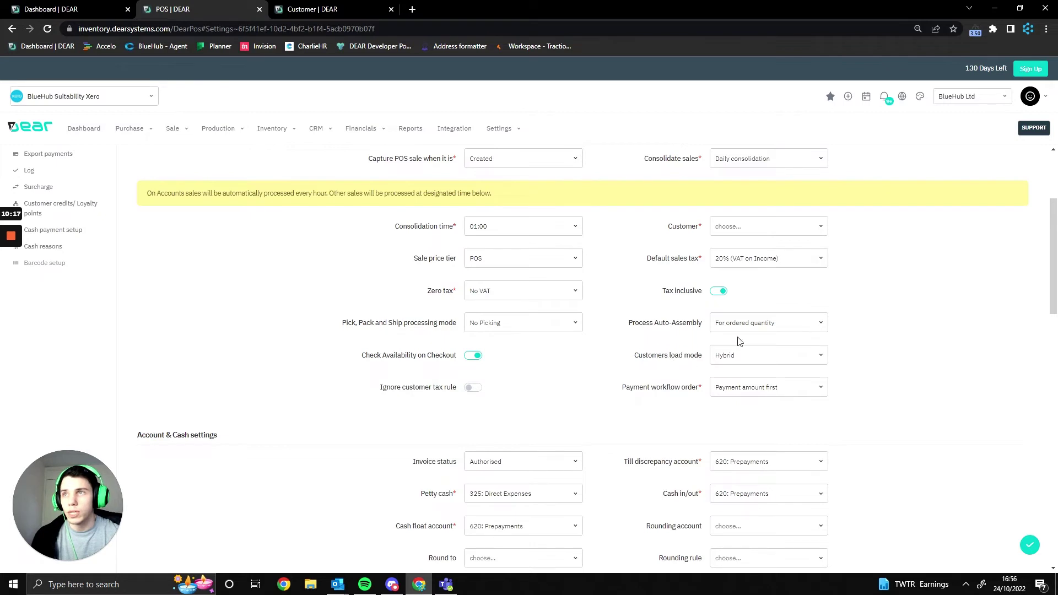
- Examine the choices for Process Auto-Assembly and for the invoice status, closing both lists without choosing another option
{"action": "left_click", "coordinate": [815, 326]}
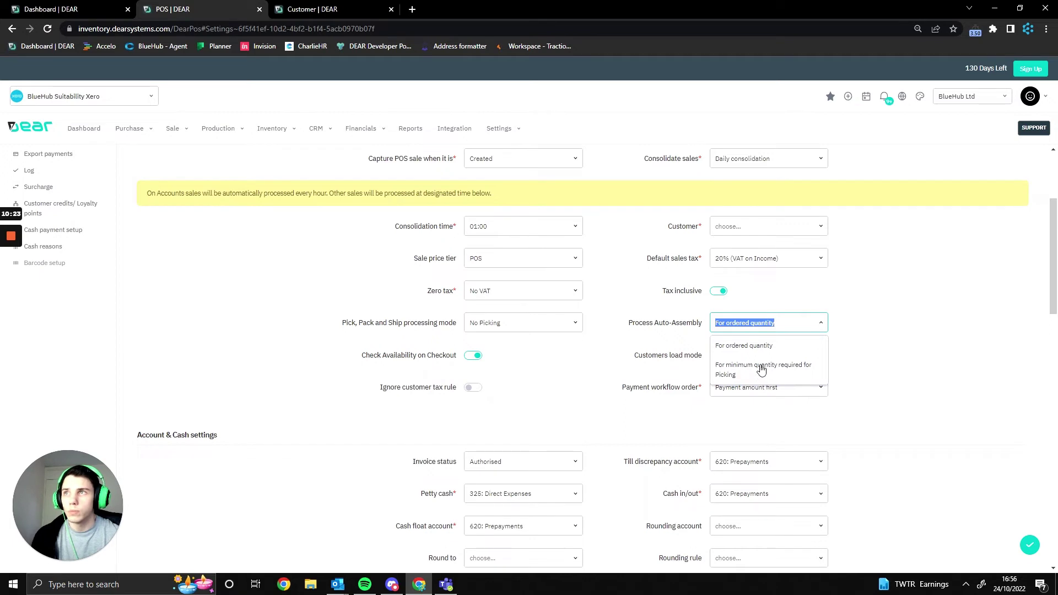
{"action": "left_click", "coordinate": [853, 367]}
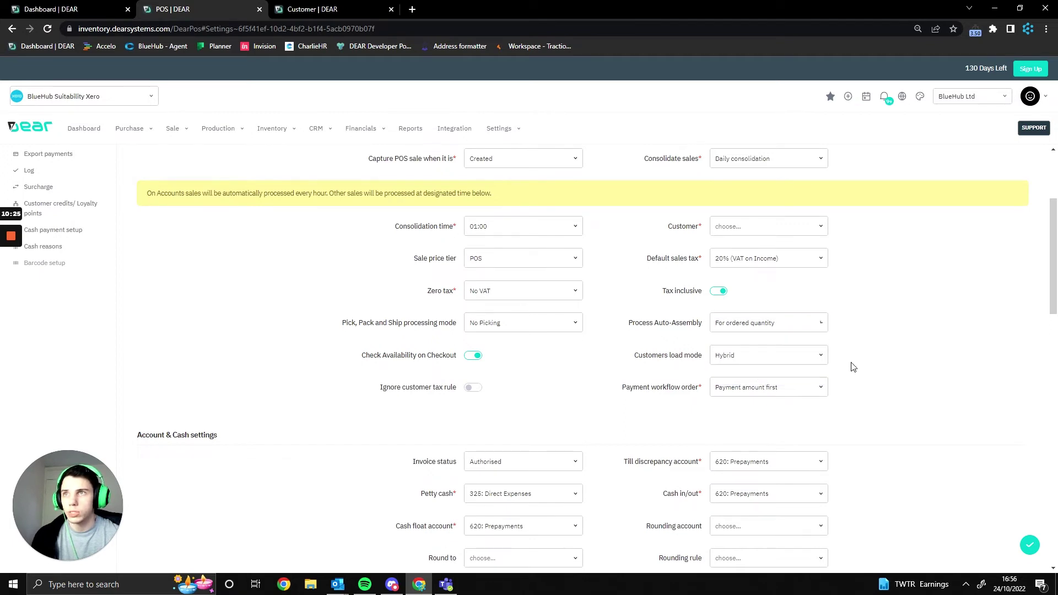
{"action": "scroll", "coordinate": [716, 419], "scroll_direction": "down", "scroll_amount": 3}
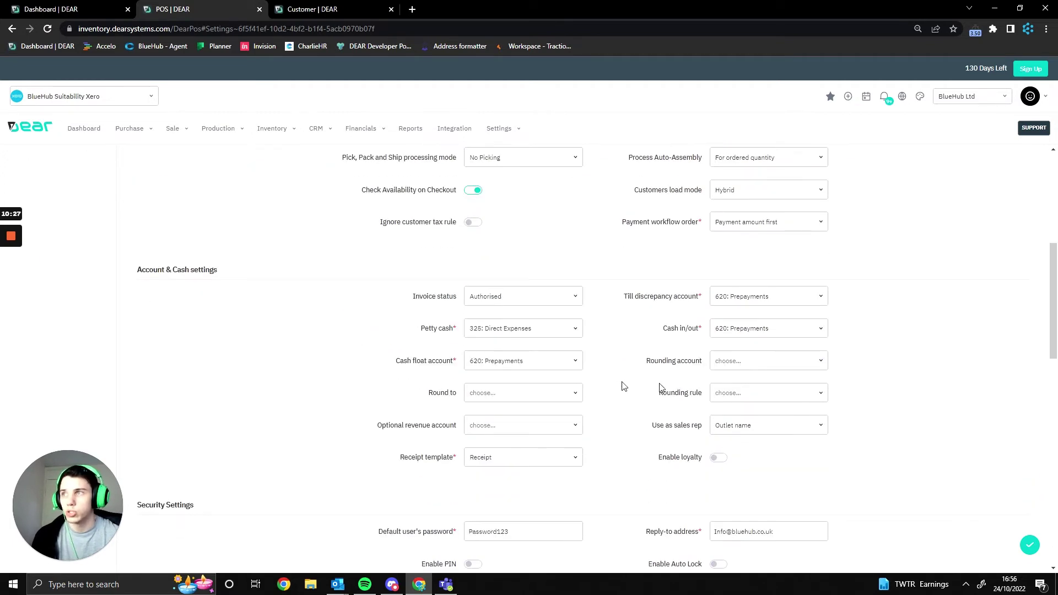
{"action": "scroll", "coordinate": [509, 326], "scroll_direction": "down", "scroll_amount": 1}
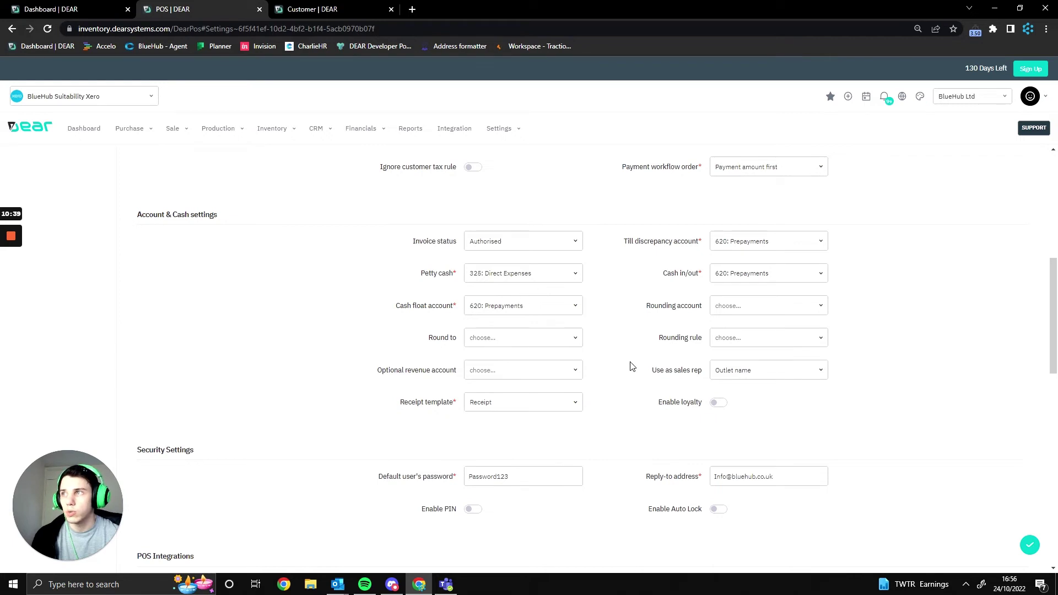
{"action": "left_click", "coordinate": [571, 248]}
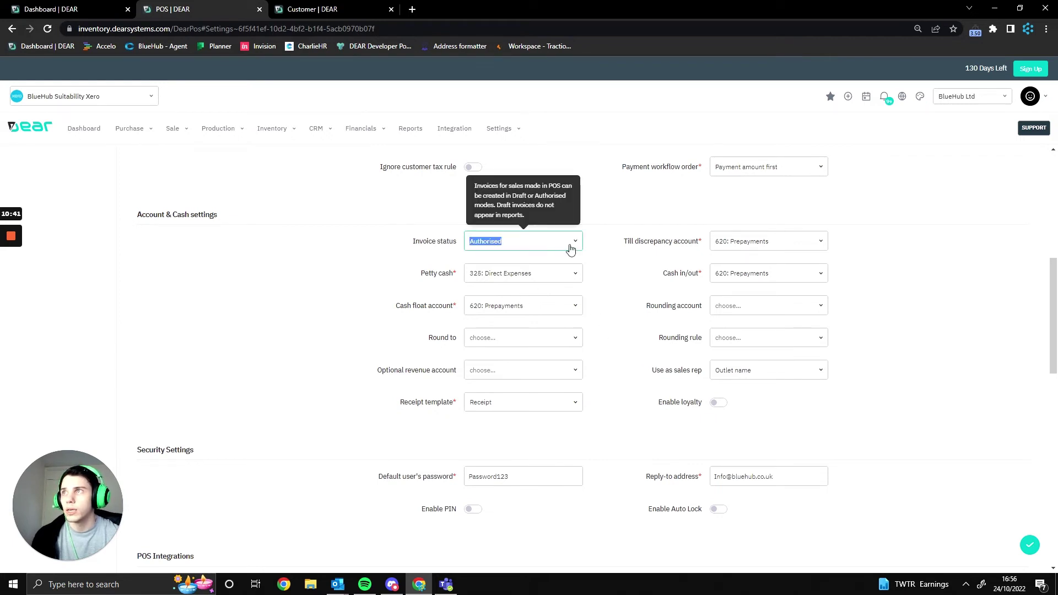
{"action": "left_click", "coordinate": [572, 249]}
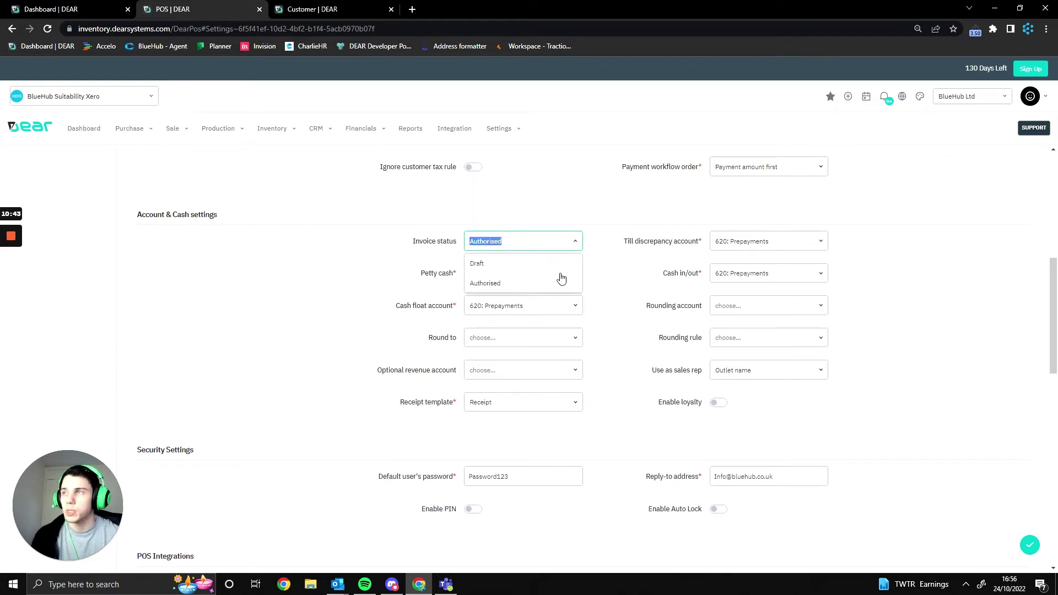
{"action": "left_click", "coordinate": [593, 269]}
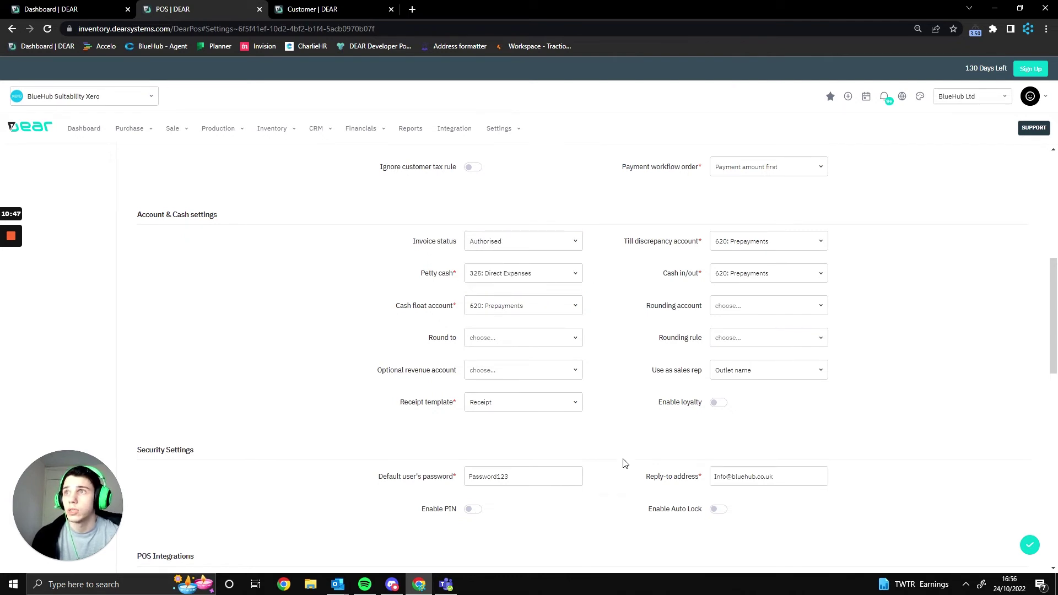
- Examine the Use as sales rep choices in the Account & Cash settings without choosing another one
{"action": "scroll", "coordinate": [624, 463], "scroll_direction": "down", "scroll_amount": 3}
{"action": "scroll", "coordinate": [621, 463], "scroll_direction": "down", "scroll_amount": 1}
{"action": "scroll", "coordinate": [650, 425], "scroll_direction": "up", "scroll_amount": 1}
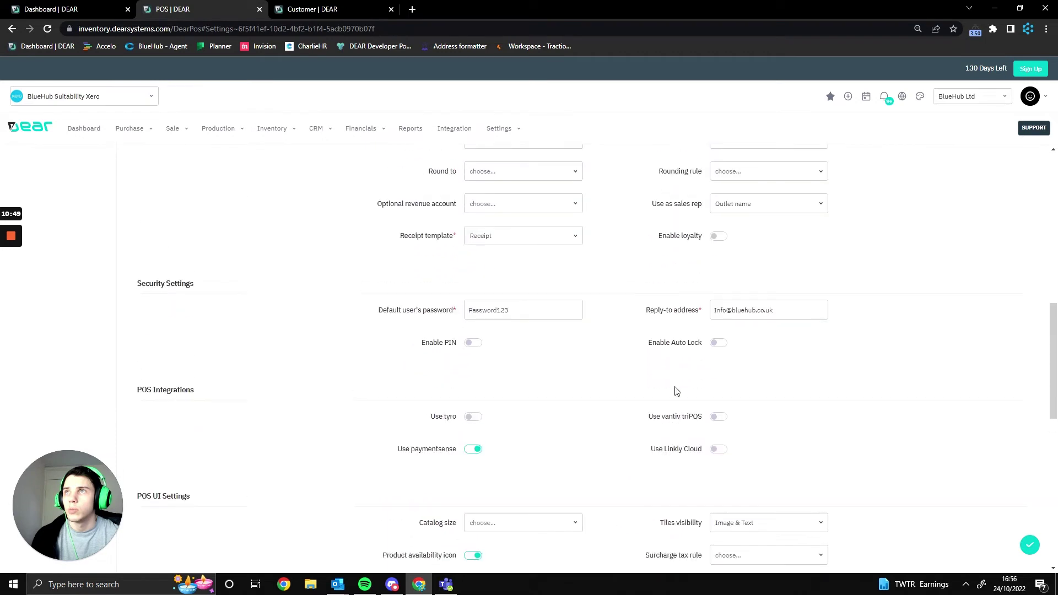
{"action": "left_click", "coordinate": [820, 207]}
{"action": "left_click", "coordinate": [820, 207]}
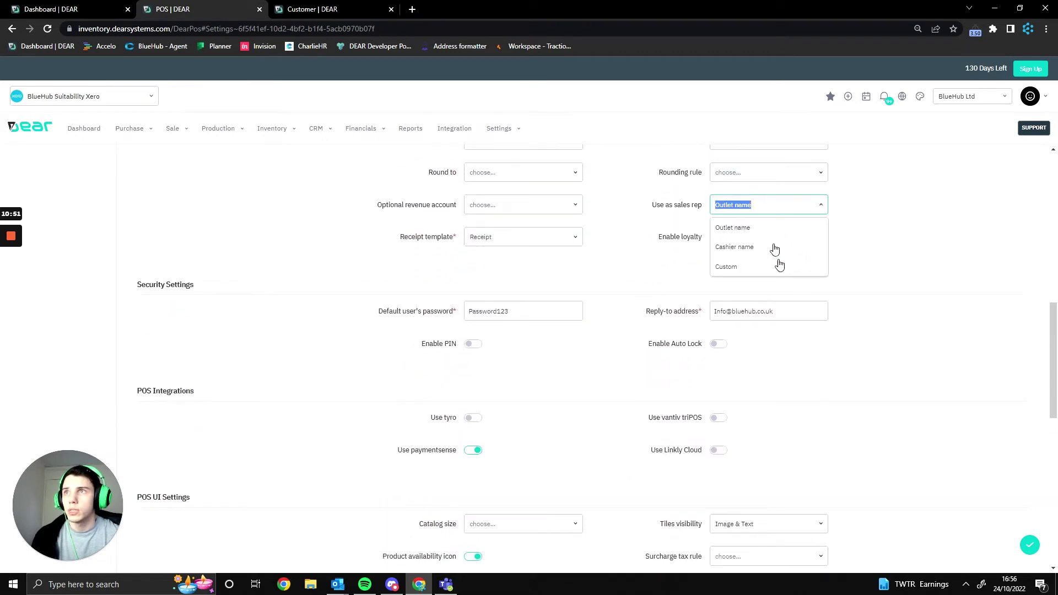
{"action": "scroll", "coordinate": [778, 281], "scroll_direction": "up", "scroll_amount": 1}
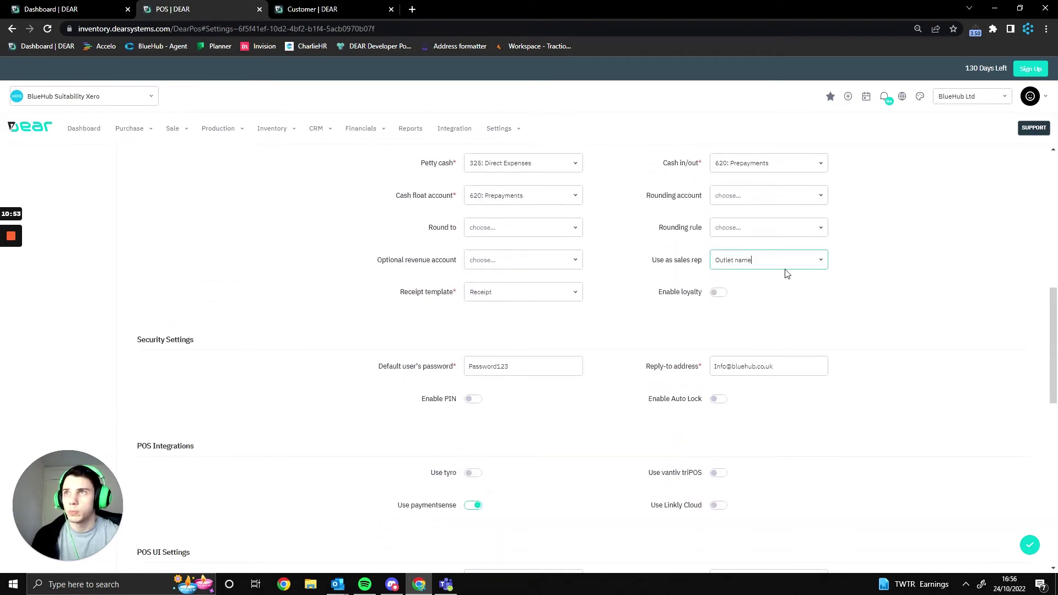
{"action": "left_click", "coordinate": [820, 260]}
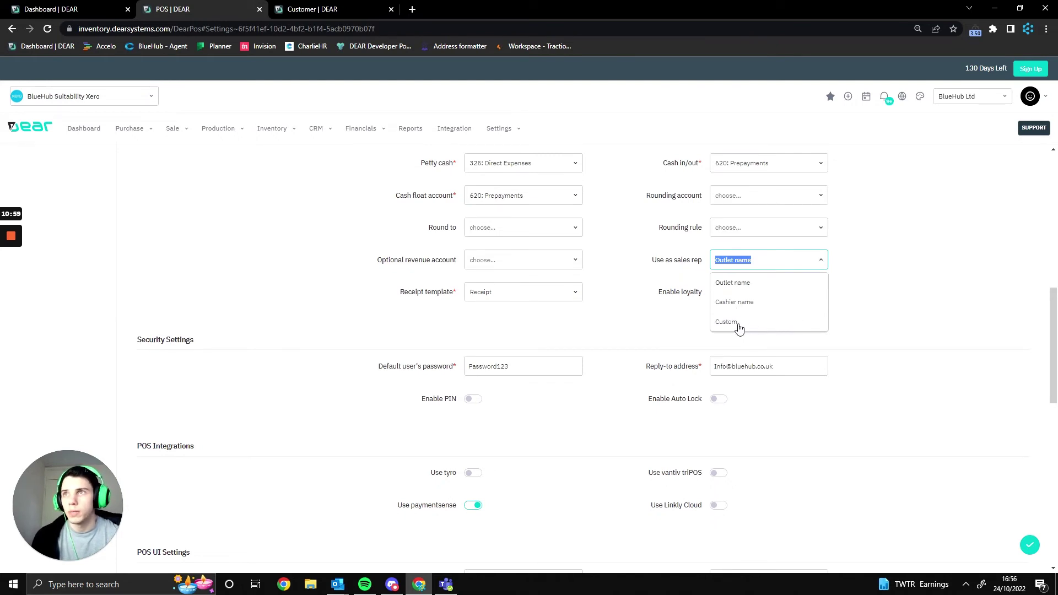
{"action": "left_click", "coordinate": [680, 324]}
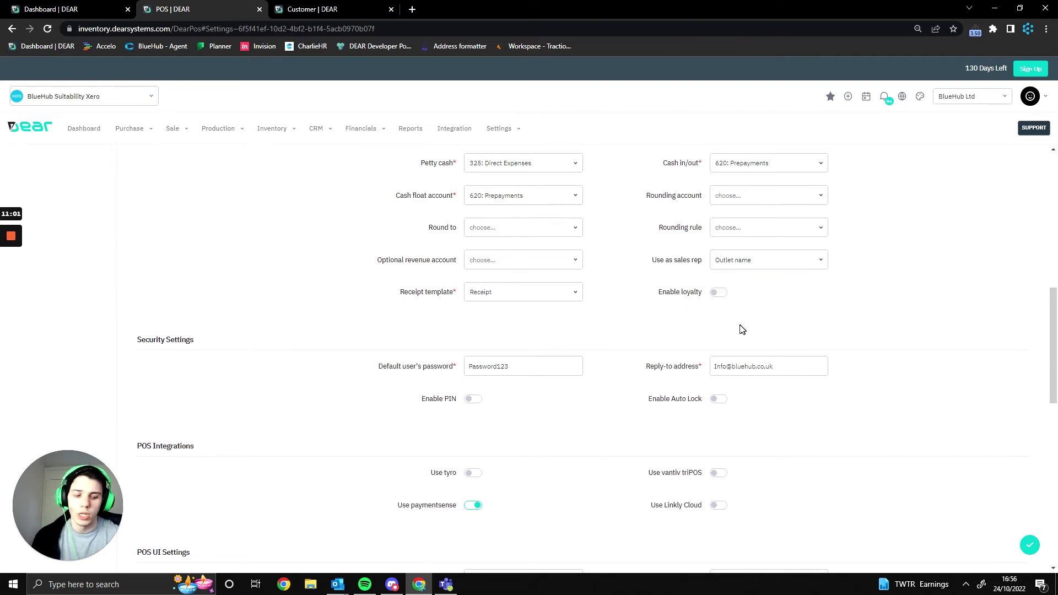
- Review the security and POS integration settings, and look at the catalog size choices in the POS UI Settings without choosing one
{"action": "scroll", "coordinate": [739, 366], "scroll_direction": "down", "scroll_amount": 3}
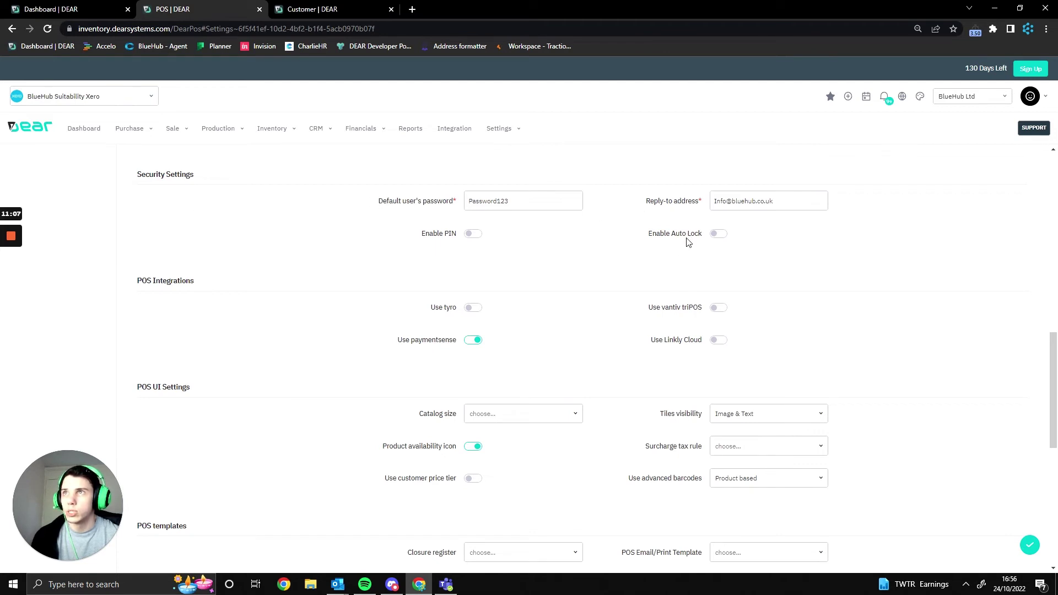
{"action": "scroll", "coordinate": [545, 291], "scroll_direction": "down", "scroll_amount": 1}
{"action": "scroll", "coordinate": [384, 268], "scroll_direction": "down", "scroll_amount": 1}
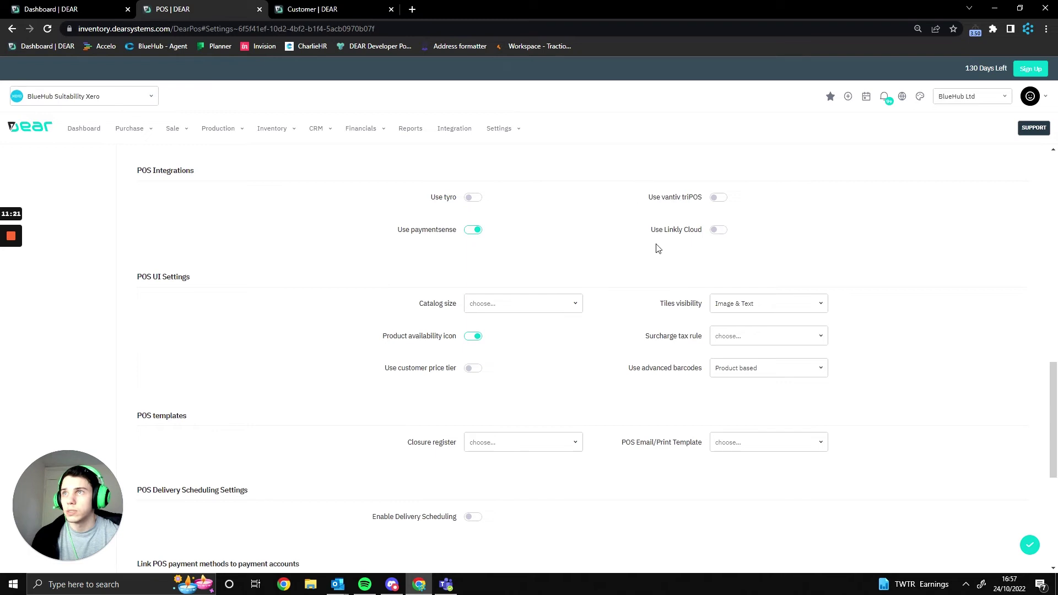
{"action": "scroll", "coordinate": [437, 264], "scroll_direction": "down", "scroll_amount": 2}
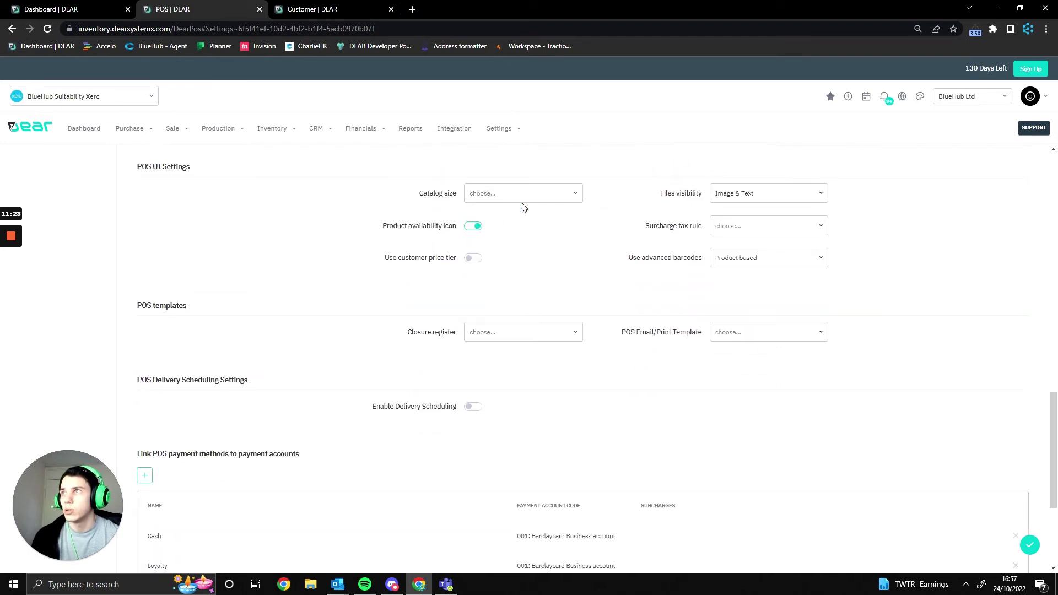
{"action": "left_click", "coordinate": [572, 199]}
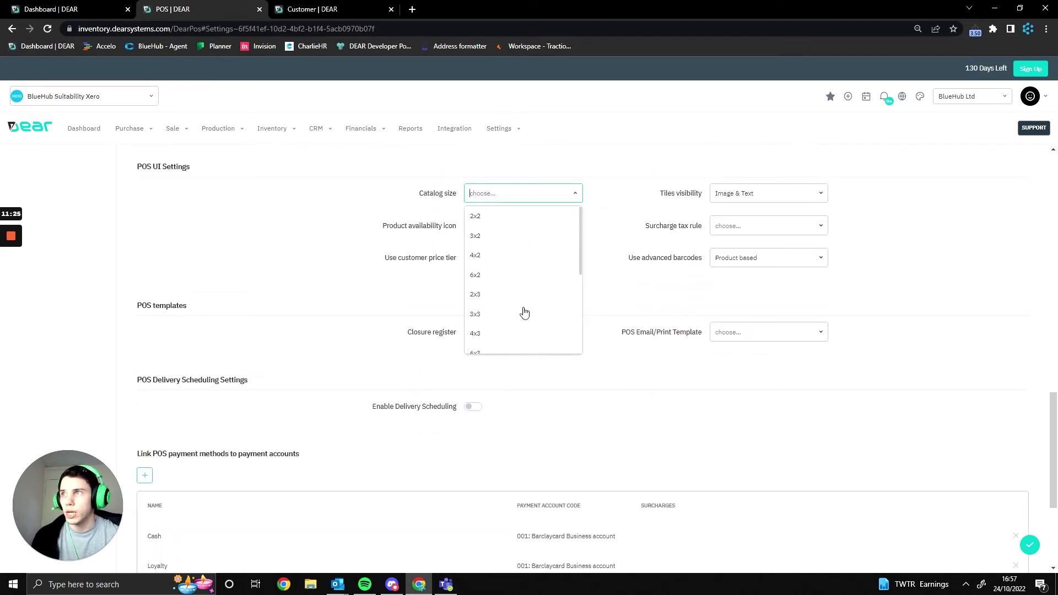
{"action": "left_click", "coordinate": [733, 288]}
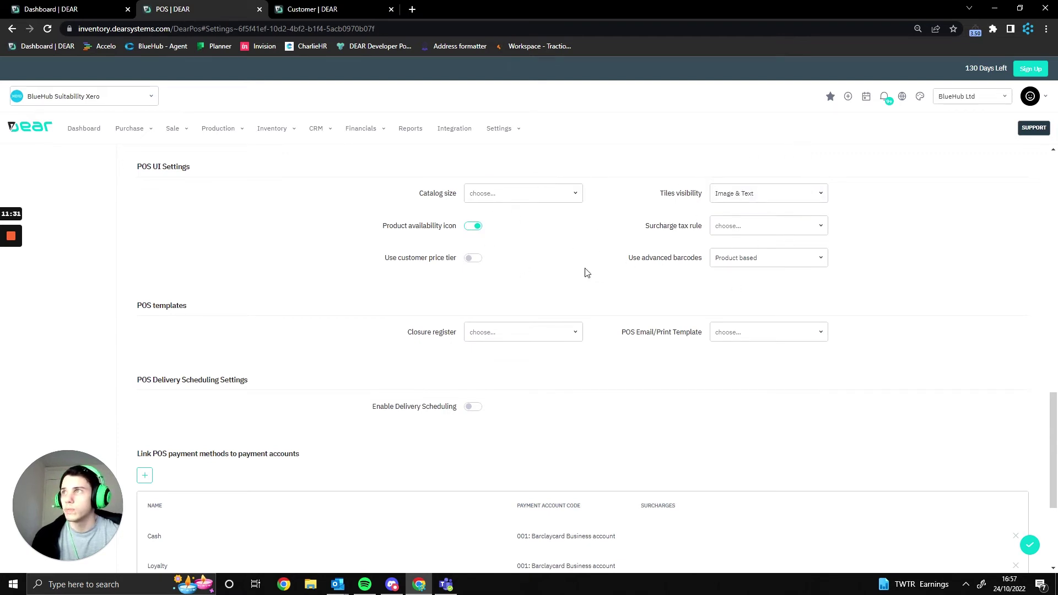
- Look at the closure register template choices without choosing one, and review the delivery scheduling and payment method account links
{"action": "scroll", "coordinate": [571, 318], "scroll_direction": "down", "scroll_amount": 3}
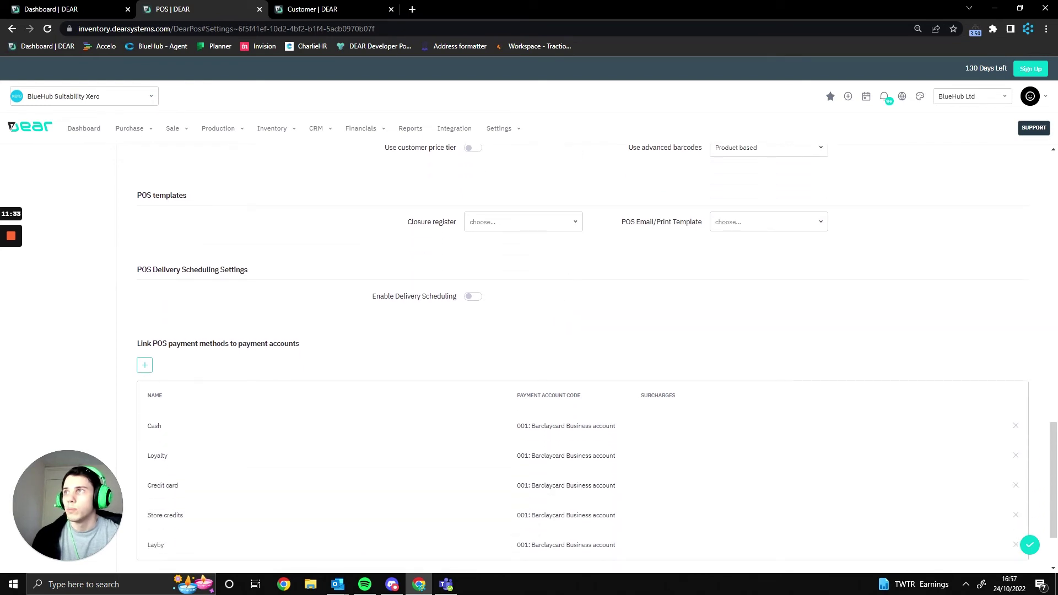
{"action": "left_click", "coordinate": [573, 226]}
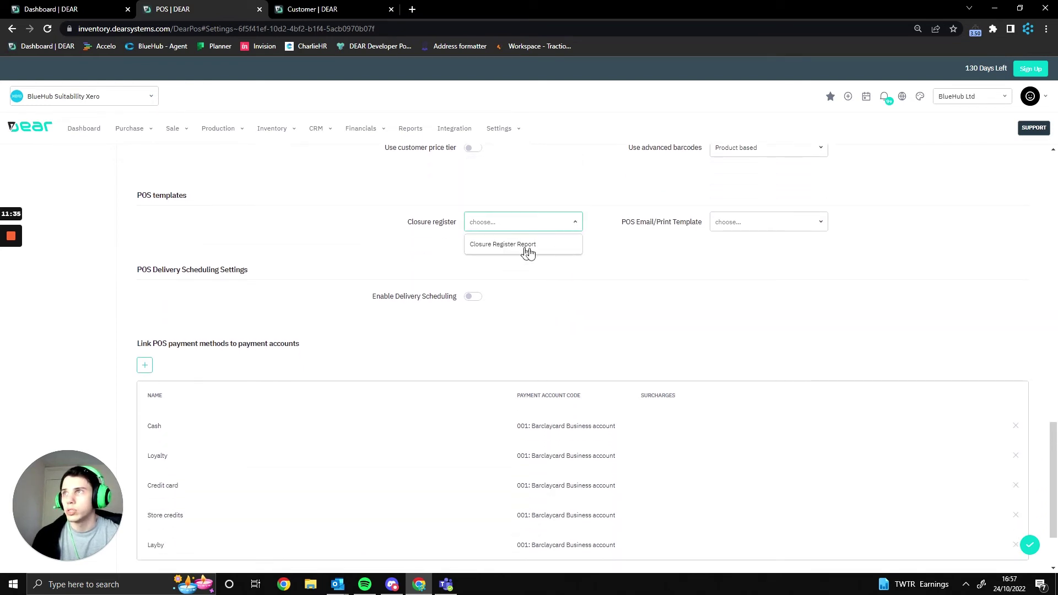
{"action": "left_click", "coordinate": [618, 247]}
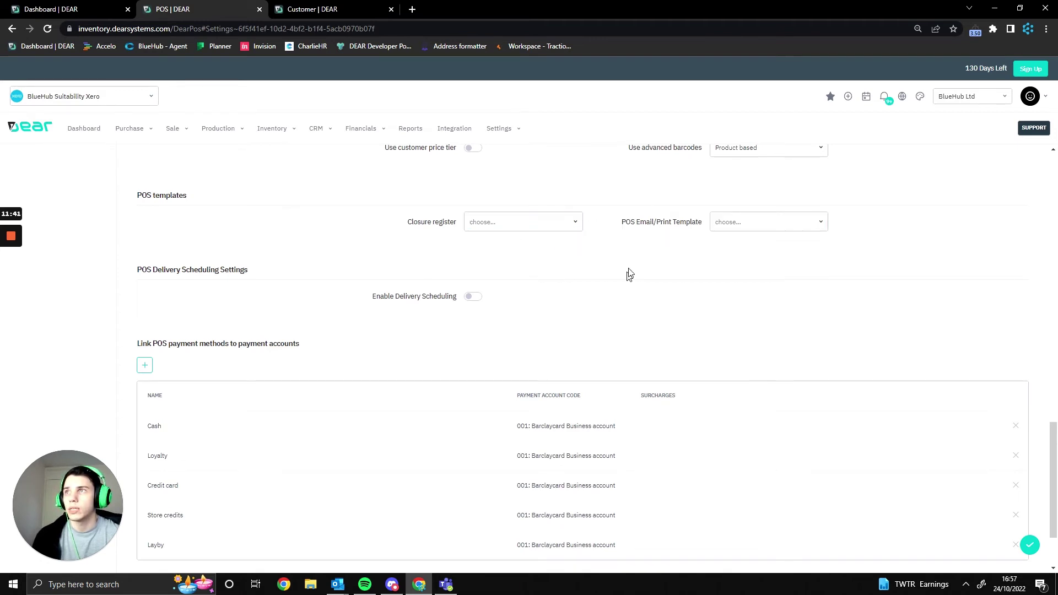
{"action": "scroll", "coordinate": [606, 270], "scroll_direction": "down", "scroll_amount": 1}
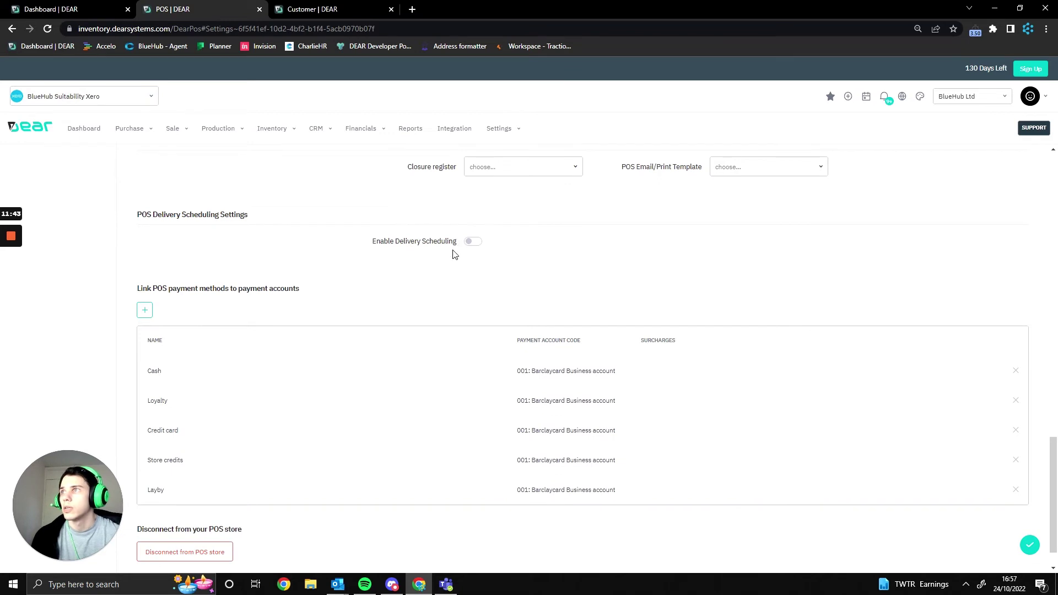
{"action": "scroll", "coordinate": [468, 251], "scroll_direction": "down", "scroll_amount": 1}
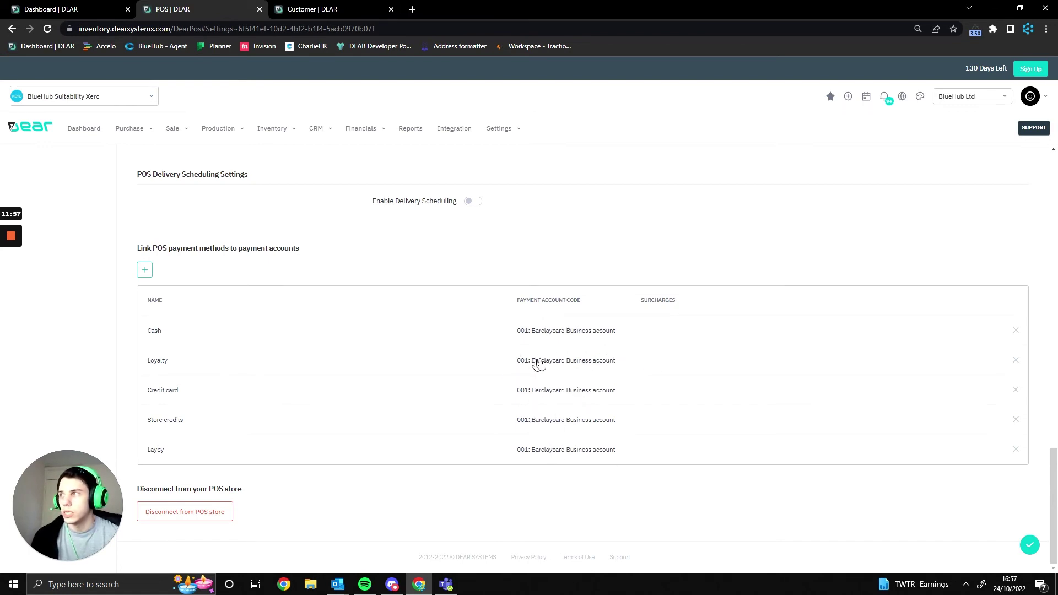
- Open the Main Store's Quick keys page, dismissing the unsaved changes on the setup page
{"action": "scroll", "coordinate": [573, 439], "scroll_direction": "up", "scroll_amount": 3}
{"action": "scroll", "coordinate": [573, 440], "scroll_direction": "up", "scroll_amount": 15}
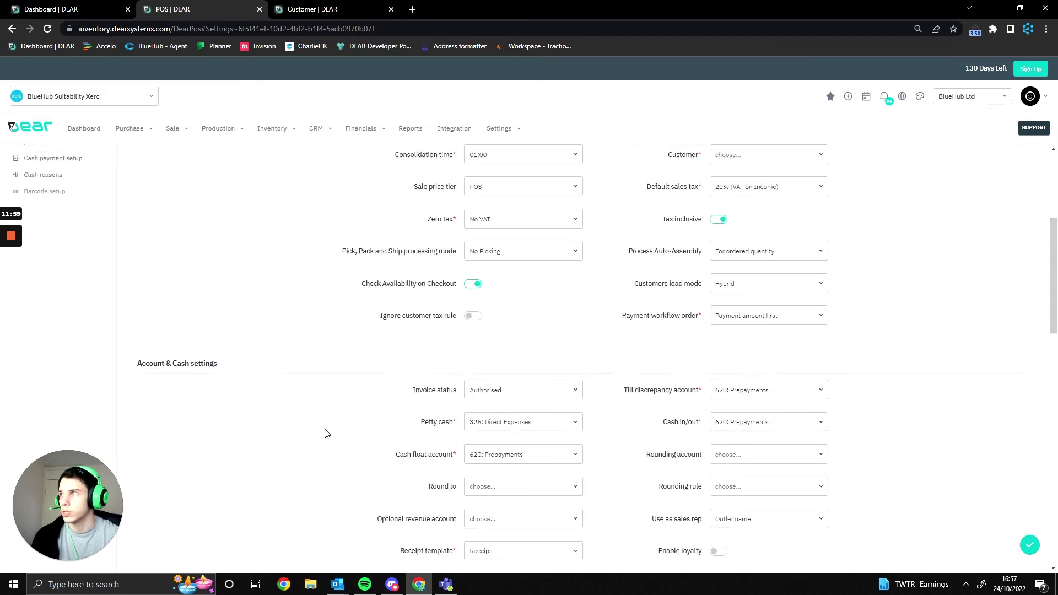
{"action": "left_click", "coordinate": [59, 231]}
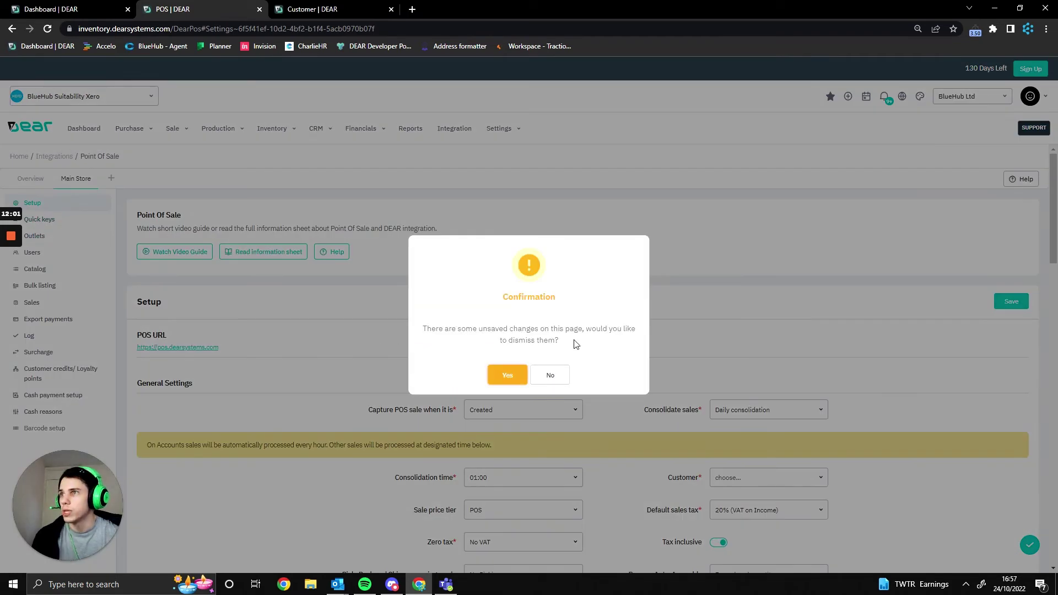
{"action": "left_click", "coordinate": [504, 376]}
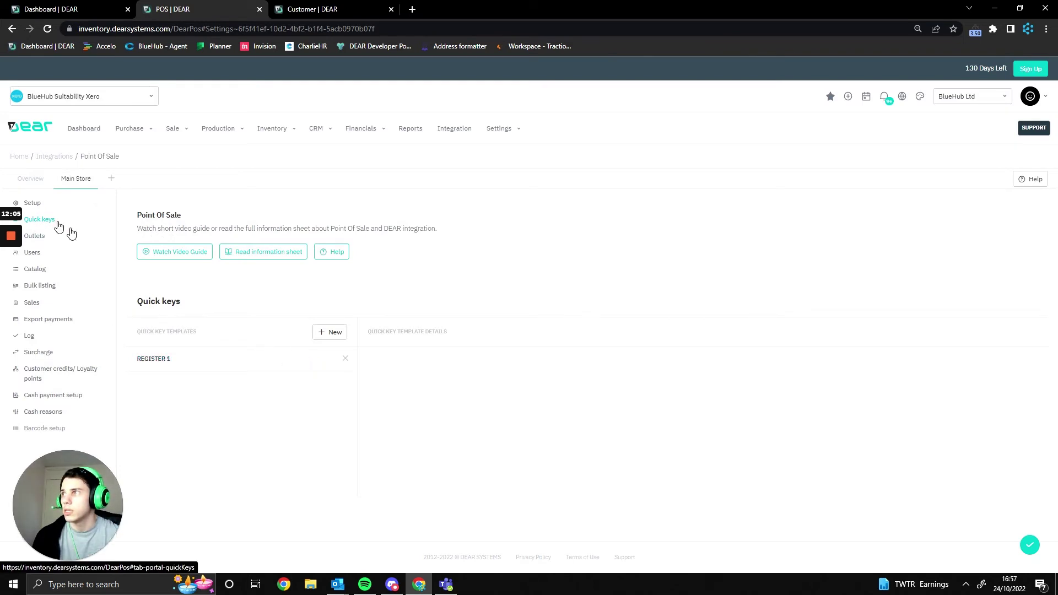
- Open the Register 1 quick key template and examine the name, image and category of its Stools quick key
{"action": "left_click", "coordinate": [241, 364]}
{"action": "scroll", "coordinate": [455, 411], "scroll_direction": "down", "scroll_amount": 3}
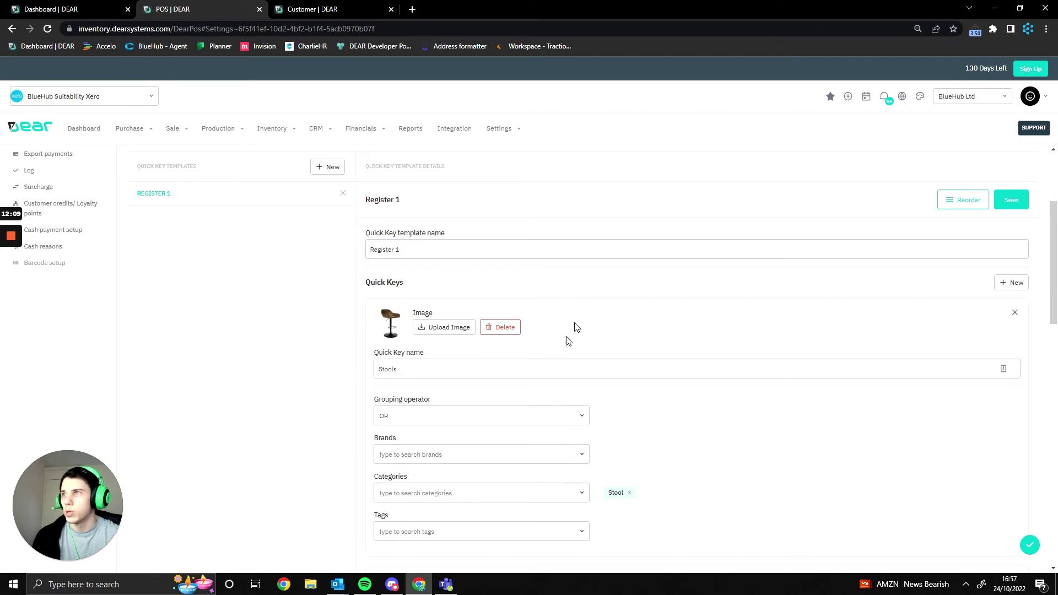
{"action": "scroll", "coordinate": [697, 358], "scroll_direction": "down", "scroll_amount": 1}
{"action": "double_click", "coordinate": [388, 313]}
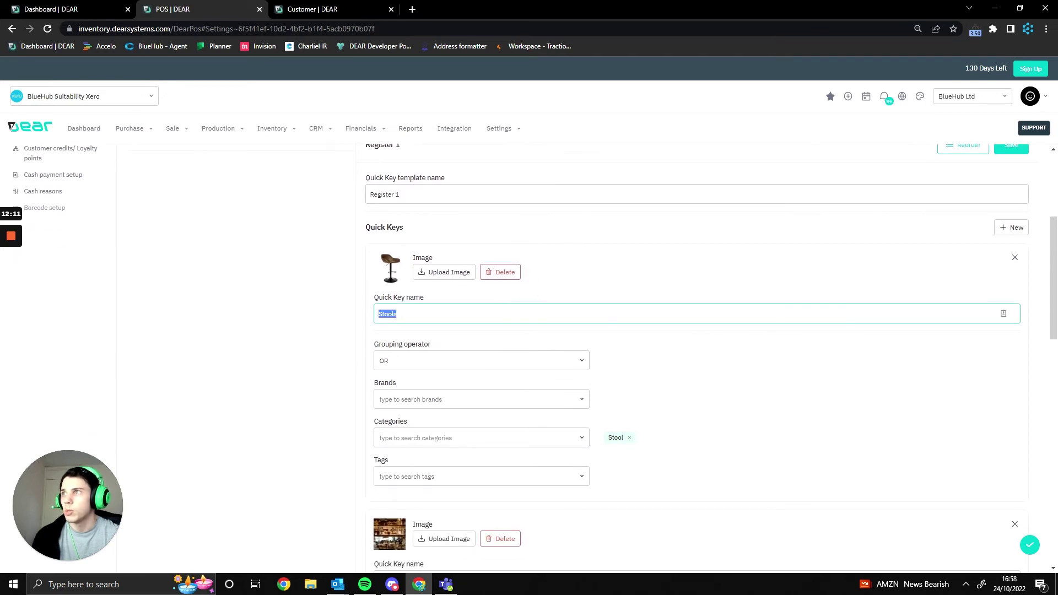
{"action": "left_click", "coordinate": [653, 290]}
{"action": "scroll", "coordinate": [549, 379], "scroll_direction": "down", "scroll_amount": 1}
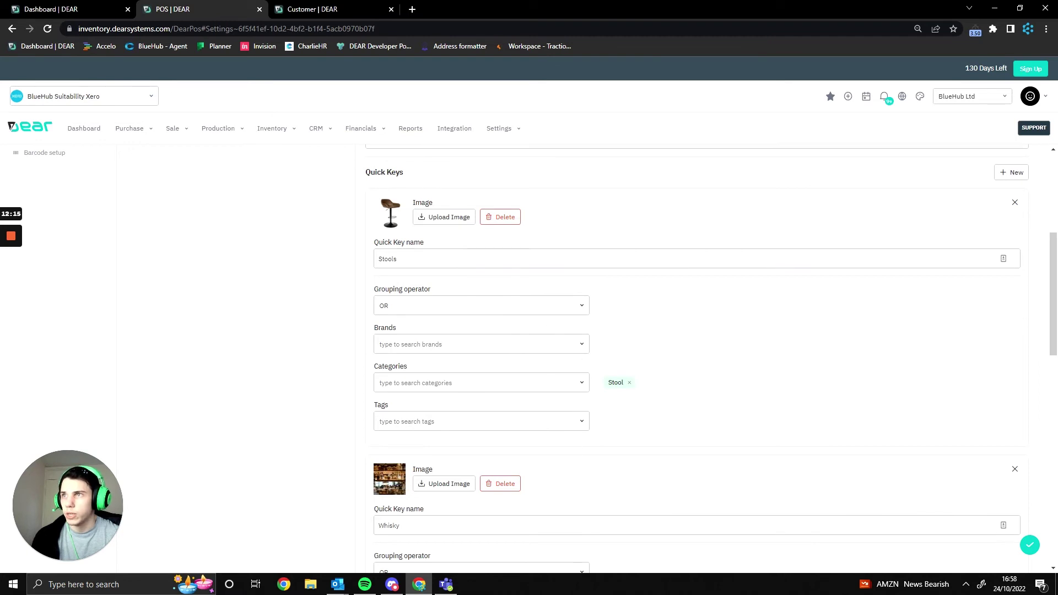
- Look at the category and tag choices for the Stools quick key without choosing any
{"action": "left_click", "coordinate": [587, 388]}
{"action": "scroll", "coordinate": [482, 469], "scroll_direction": "down", "scroll_amount": 3}
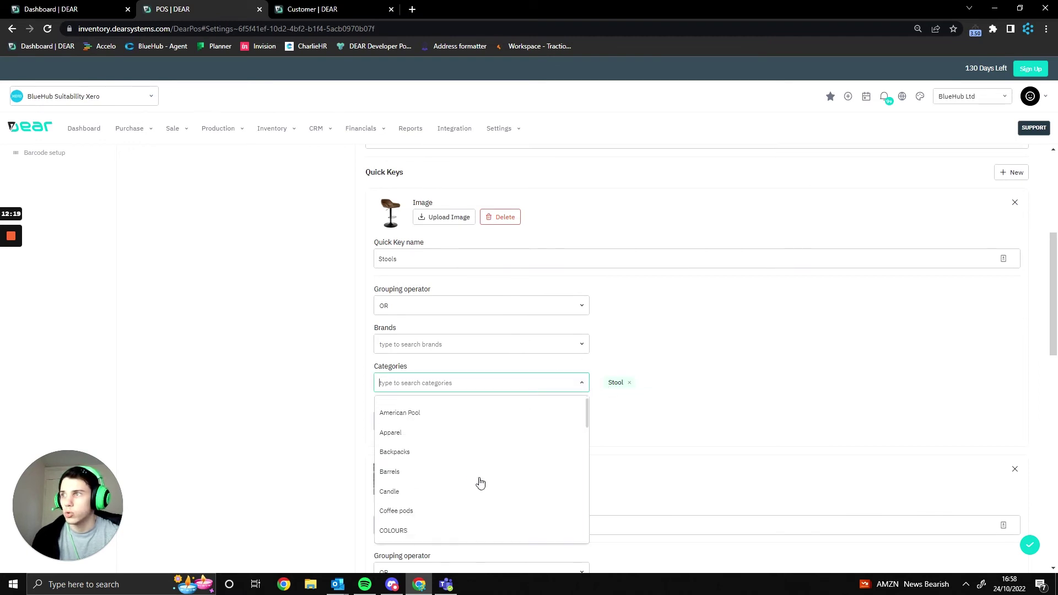
{"action": "left_click", "coordinate": [643, 328]}
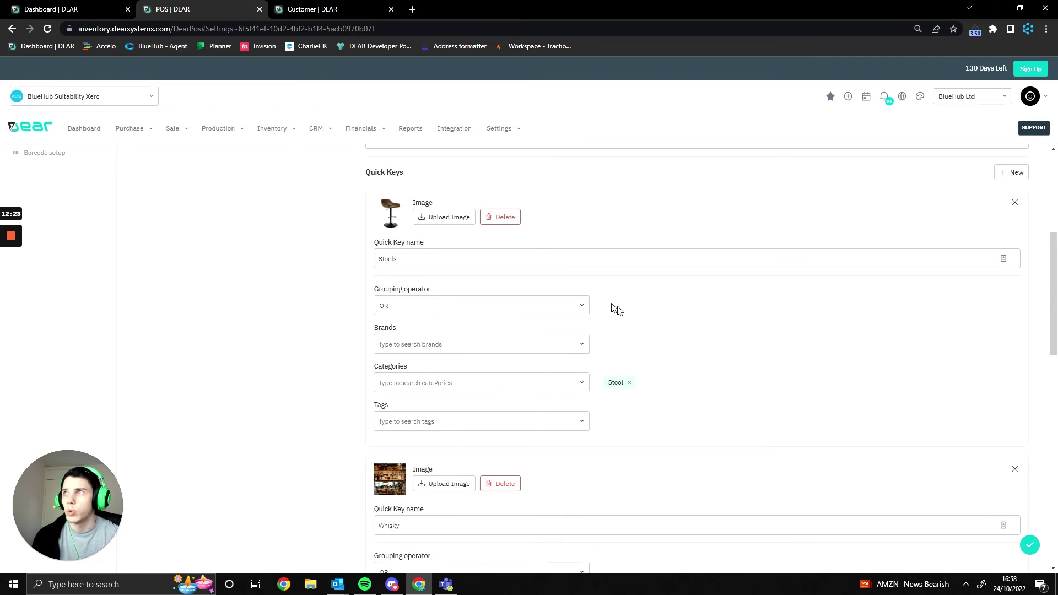
{"action": "left_click", "coordinate": [580, 426]}
{"action": "left_click", "coordinate": [545, 412]}
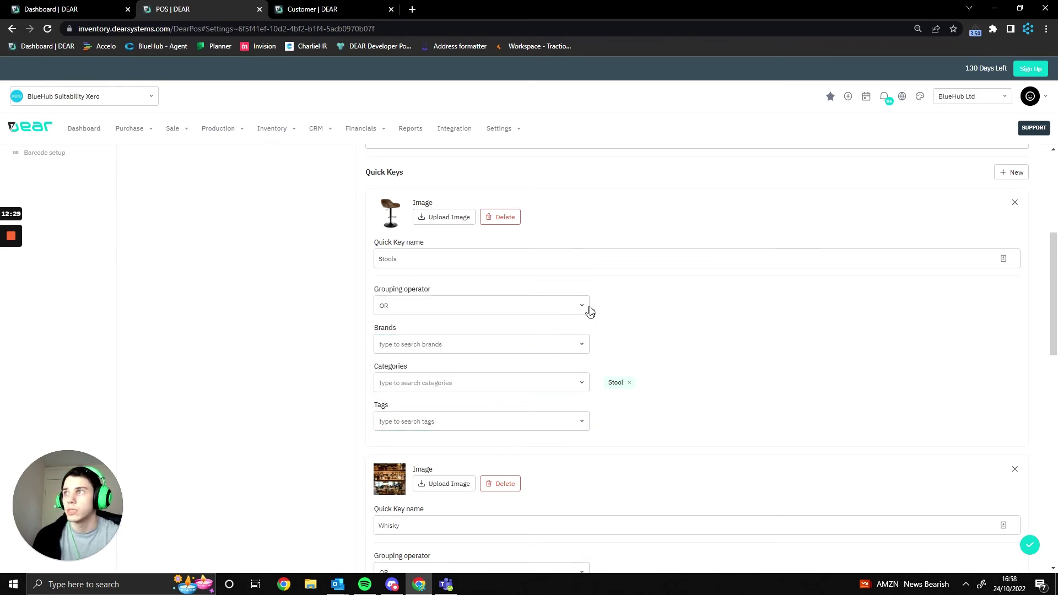
- Examine the Whisky and Printers quick keys with their tag and brand filters, and return to the quick key template list
{"action": "scroll", "coordinate": [606, 342], "scroll_direction": "down", "scroll_amount": 3}
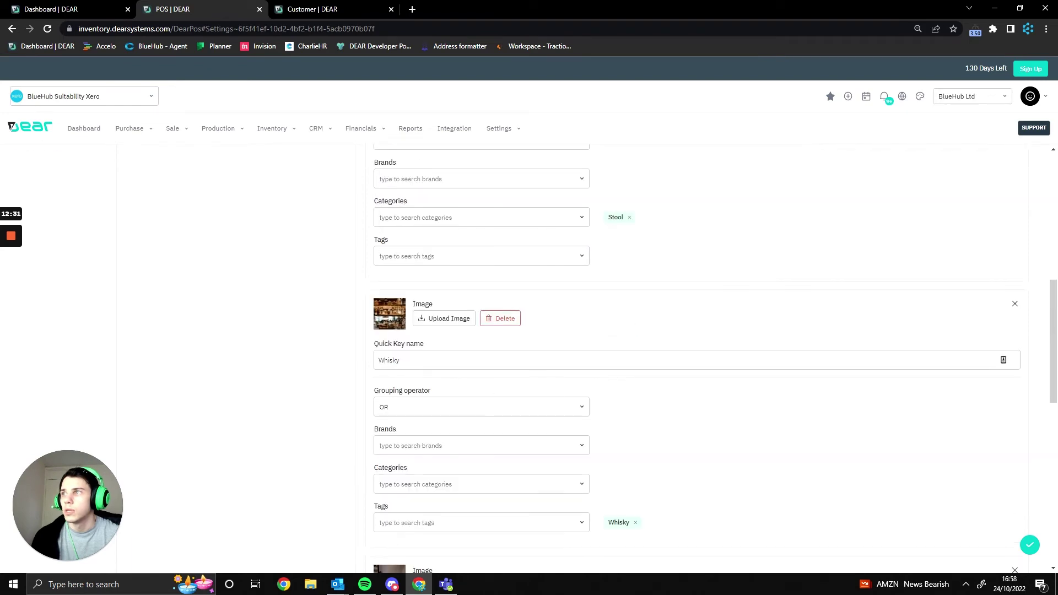
{"action": "scroll", "coordinate": [468, 386], "scroll_direction": "down", "scroll_amount": 5}
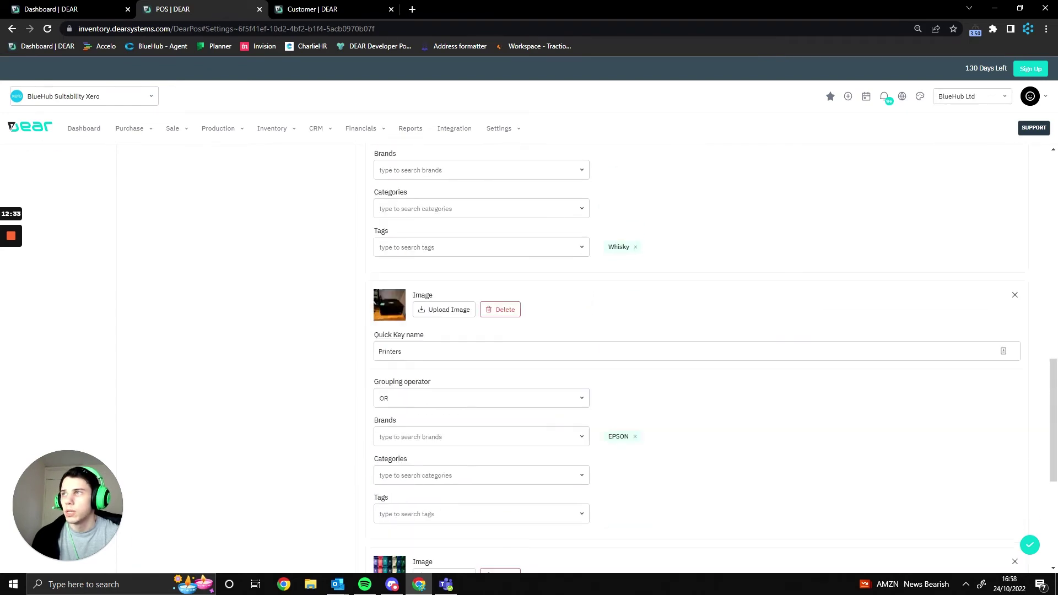
{"action": "scroll", "coordinate": [448, 397], "scroll_direction": "up", "scroll_amount": 15}
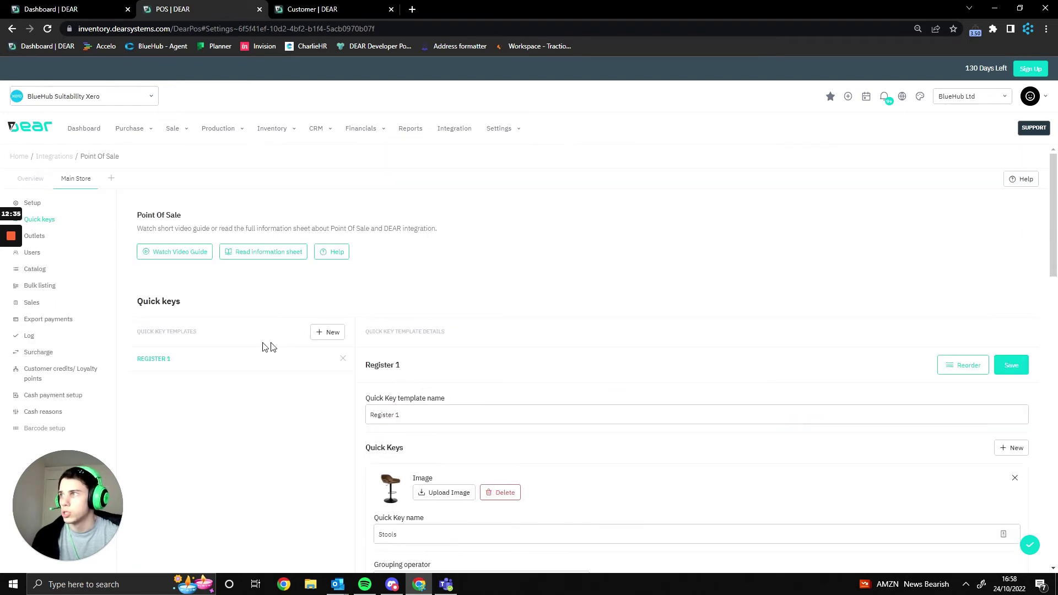
{"action": "scroll", "coordinate": [242, 353], "scroll_direction": "down", "scroll_amount": 2}
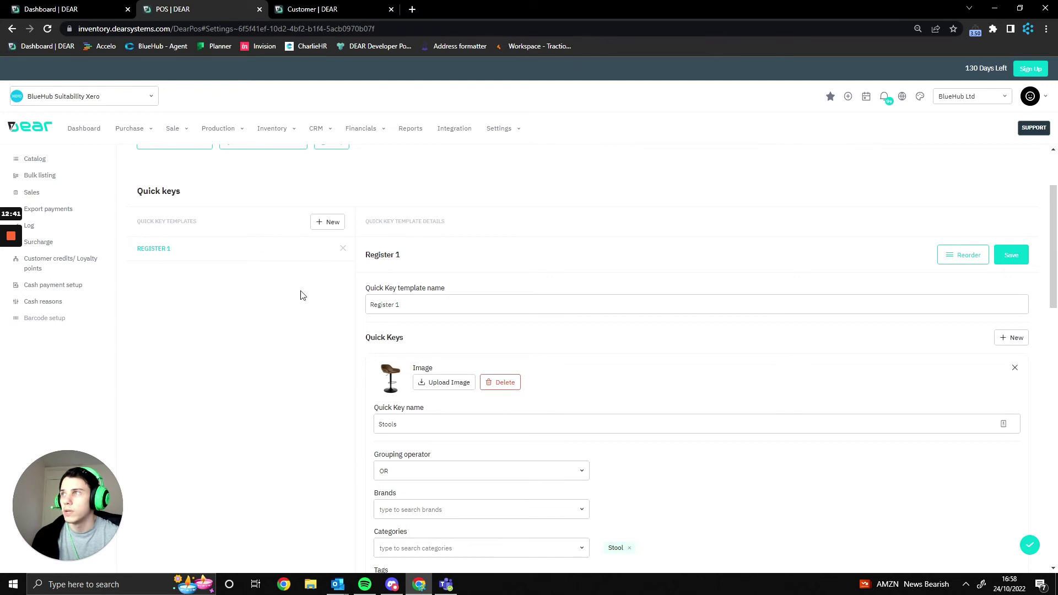
{"action": "scroll", "coordinate": [213, 265], "scroll_direction": "up", "scroll_amount": 2}
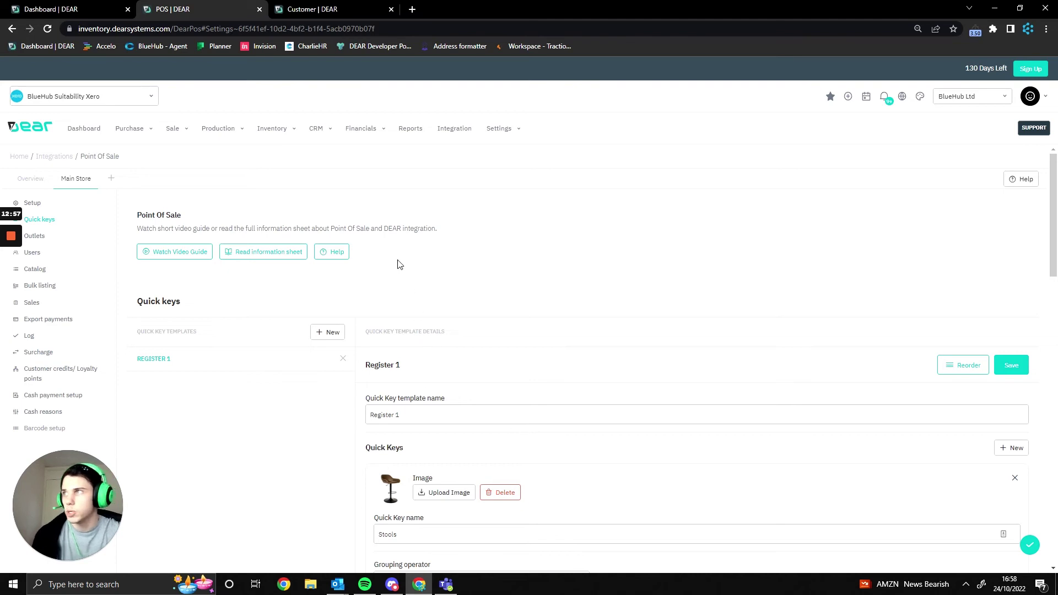
- Open the Main Warehouse outlet on the Outlets page and review its location, sales tax, time zone and cash account settings
{"action": "left_click", "coordinate": [38, 237]}
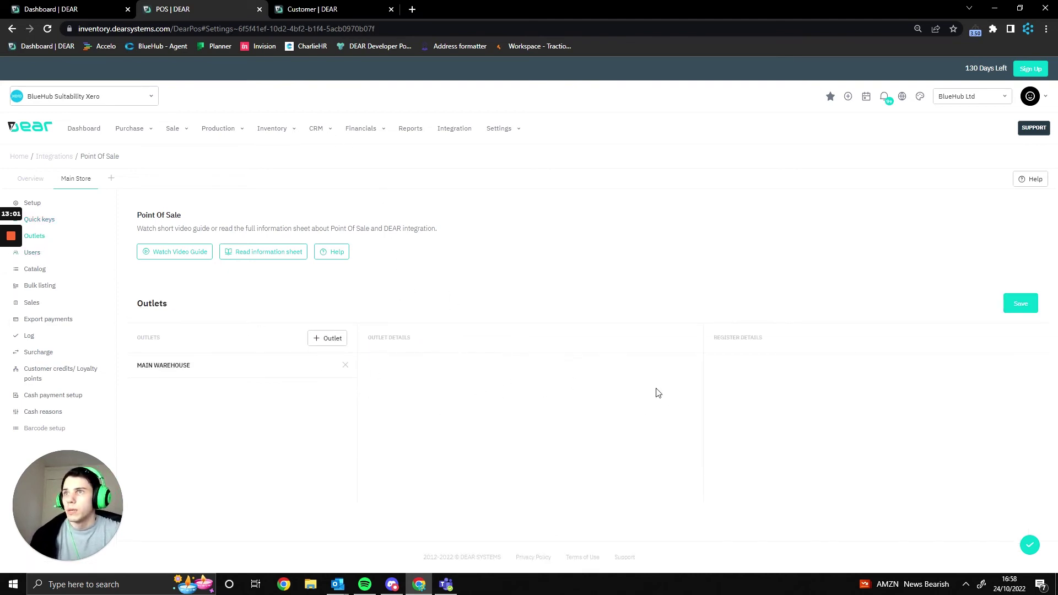
{"action": "left_click", "coordinate": [190, 366]}
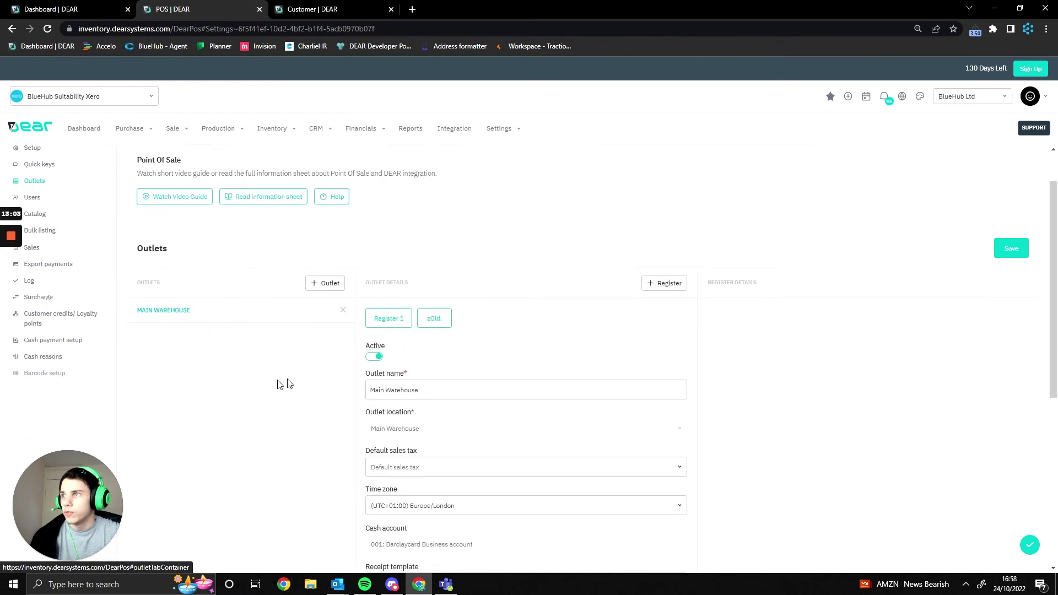
{"action": "scroll", "coordinate": [333, 361], "scroll_direction": "down", "scroll_amount": 3}
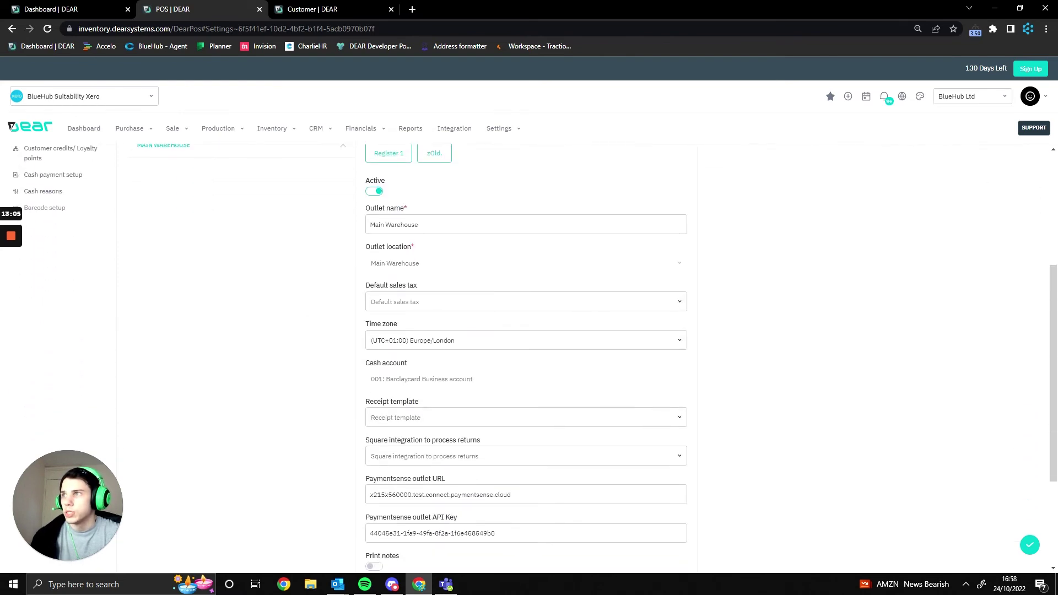
{"action": "scroll", "coordinate": [540, 309], "scroll_direction": "down", "scroll_amount": 2}
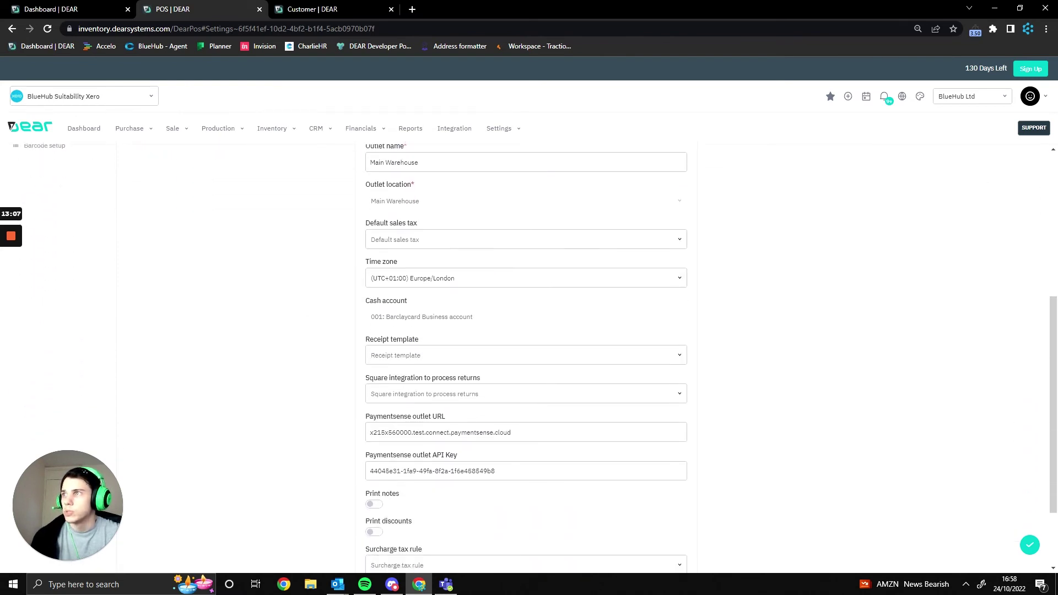
{"action": "left_click", "coordinate": [543, 308]}
{"action": "left_click", "coordinate": [278, 336]}
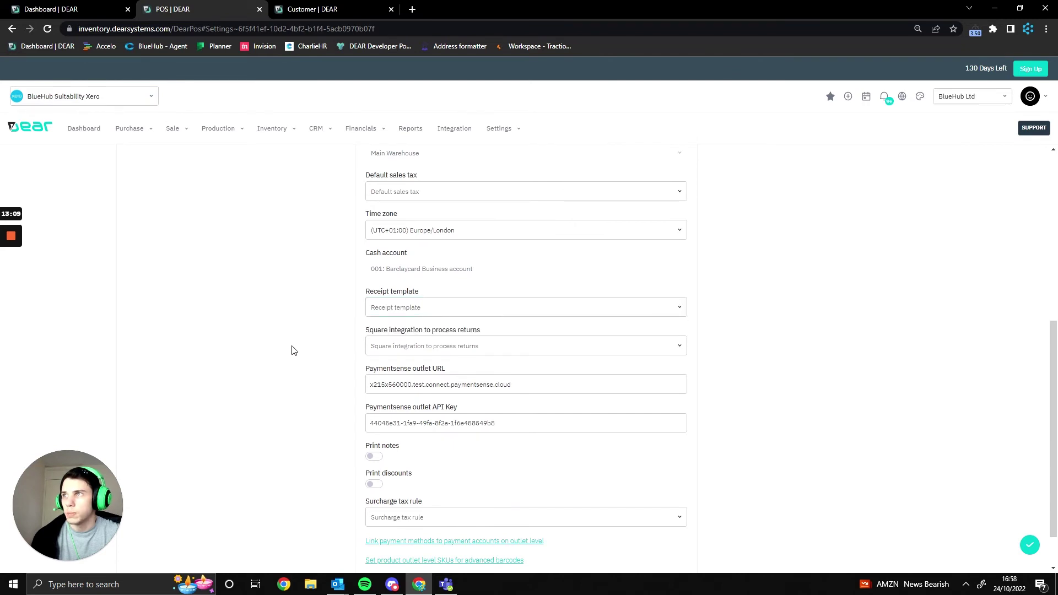
- Review the outlet's Paymentsense URL and API key fields, print options and surcharge tax rule
{"action": "scroll", "coordinate": [292, 350], "scroll_direction": "down", "scroll_amount": 2}
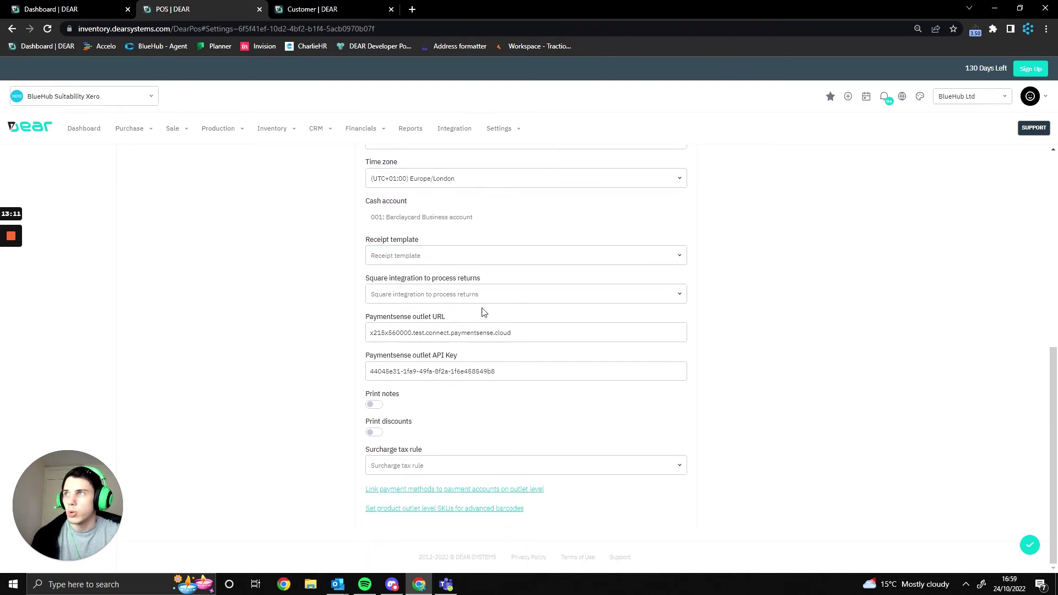
{"action": "triple_click", "coordinate": [432, 372]}
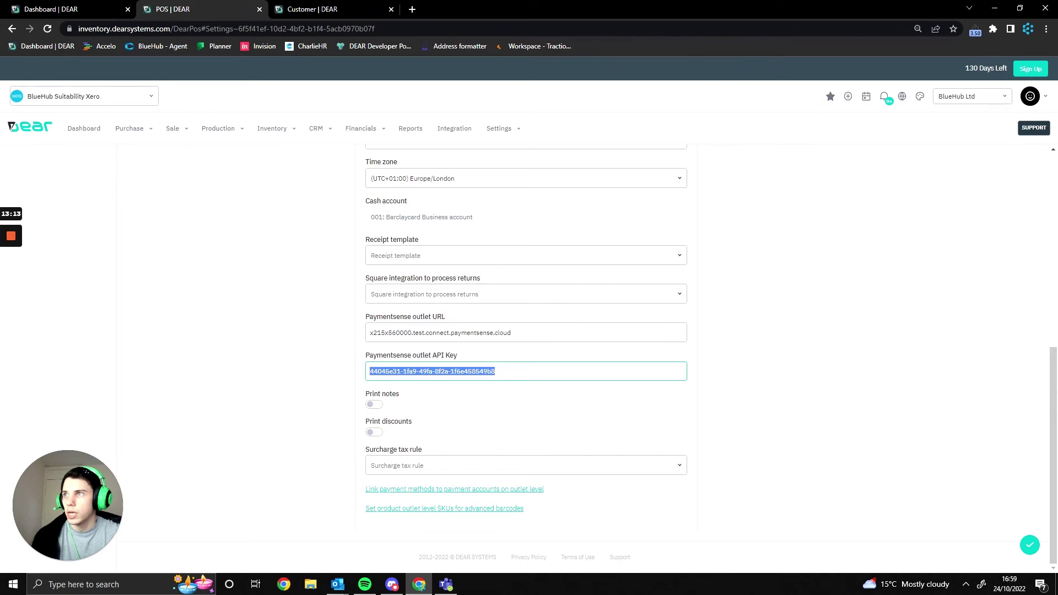
{"action": "left_click", "coordinate": [318, 372]}
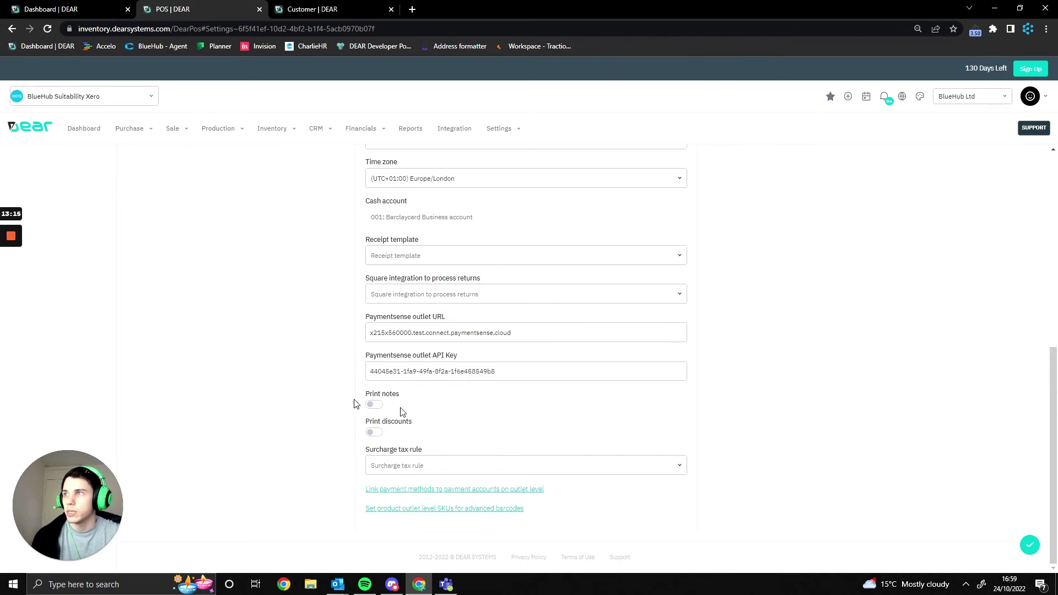
{"action": "scroll", "coordinate": [479, 421], "scroll_direction": "up", "scroll_amount": 7}
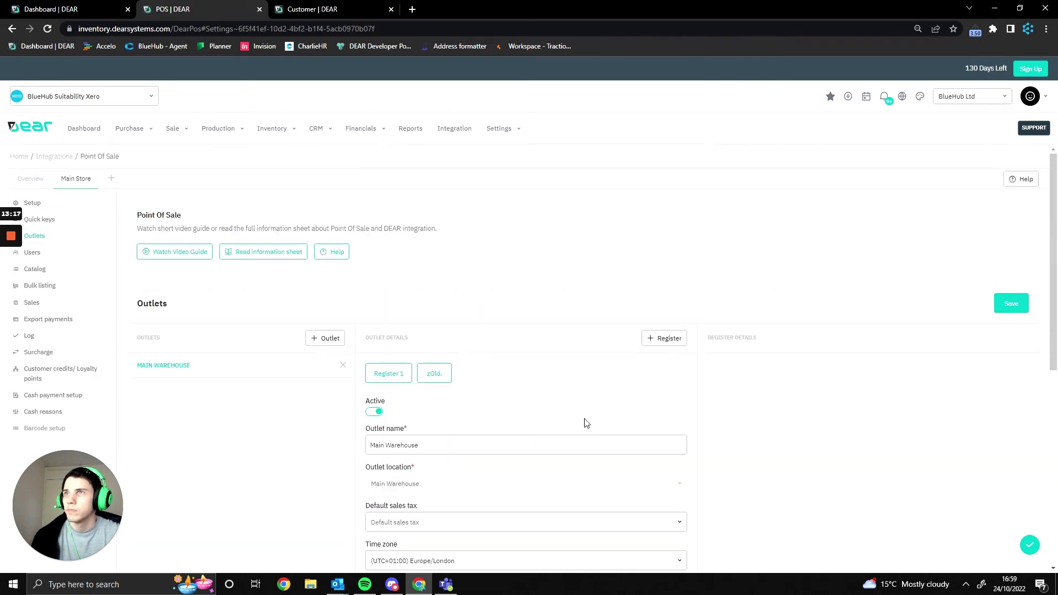
- Open Register 1 of the Main Warehouse outlet and review its accounts, receipt template, quick key and catalog size
{"action": "scroll", "coordinate": [593, 422], "scroll_direction": "down", "scroll_amount": 2}
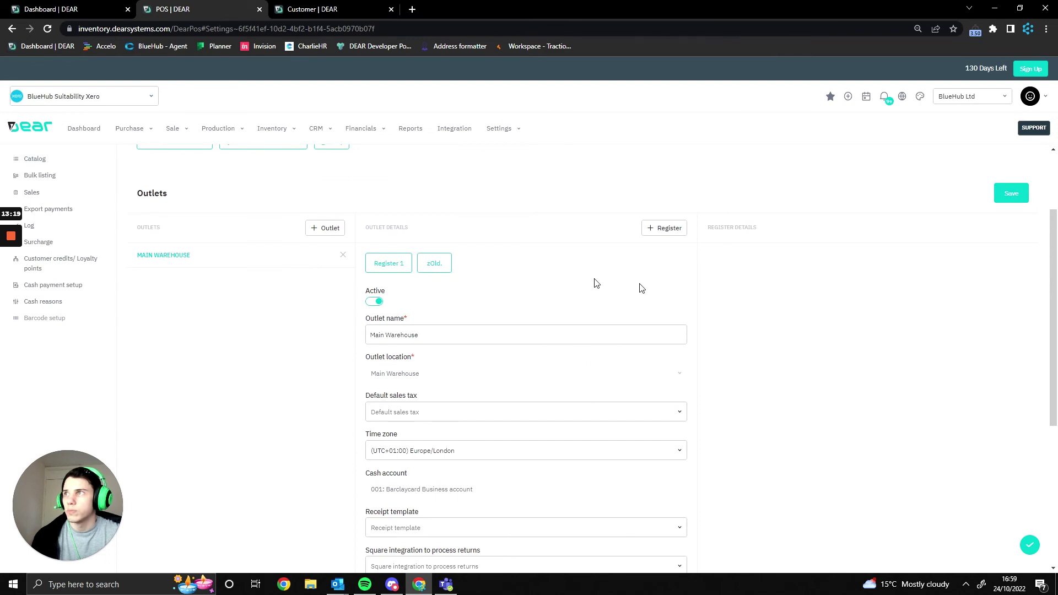
{"action": "left_click", "coordinate": [393, 266]}
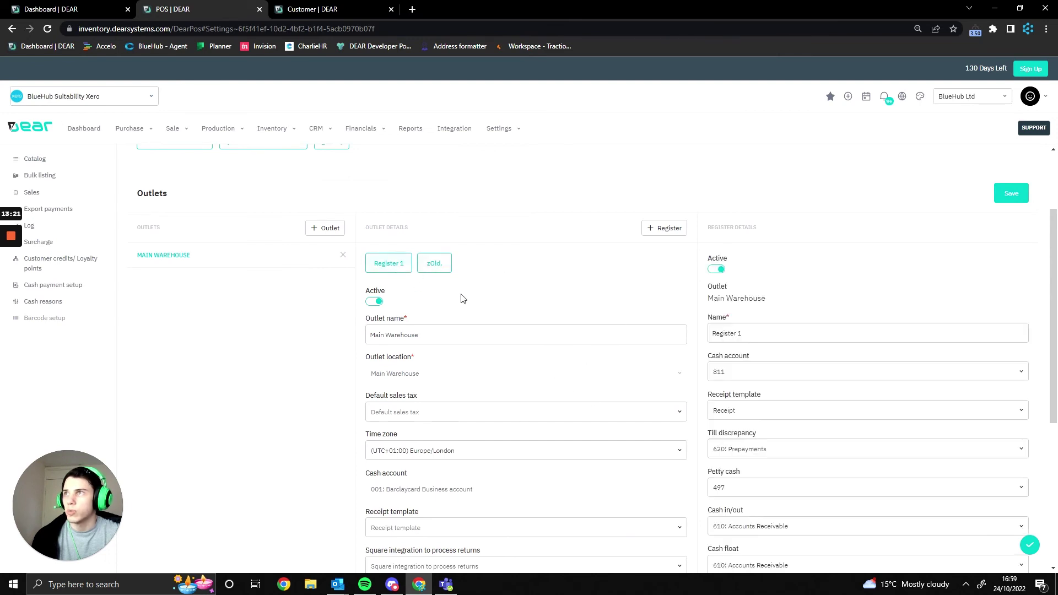
{"action": "scroll", "coordinate": [400, 317], "scroll_direction": "down", "scroll_amount": 1}
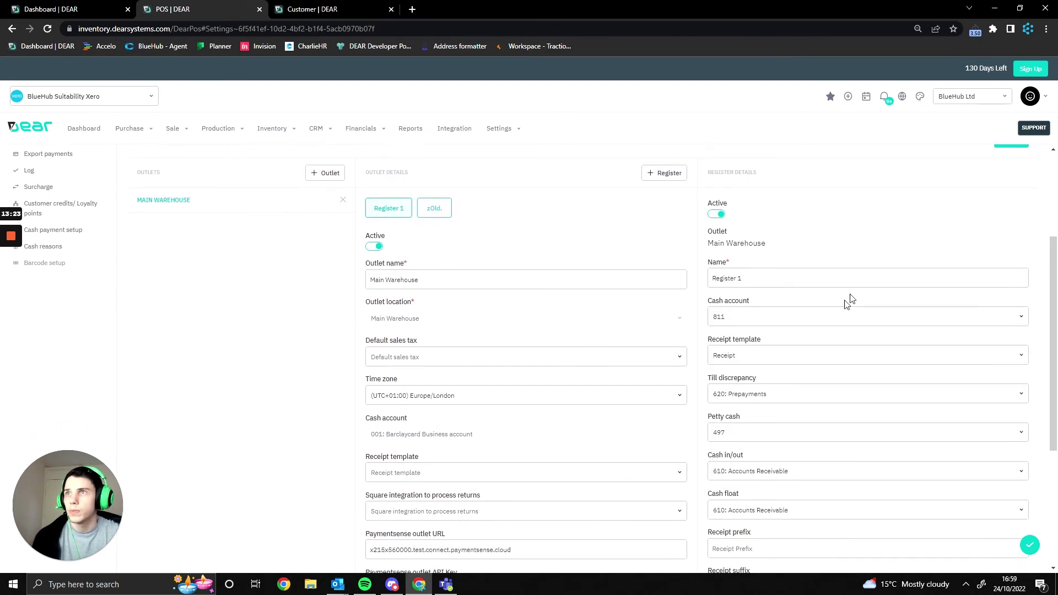
{"action": "scroll", "coordinate": [831, 295], "scroll_direction": "down", "scroll_amount": 1}
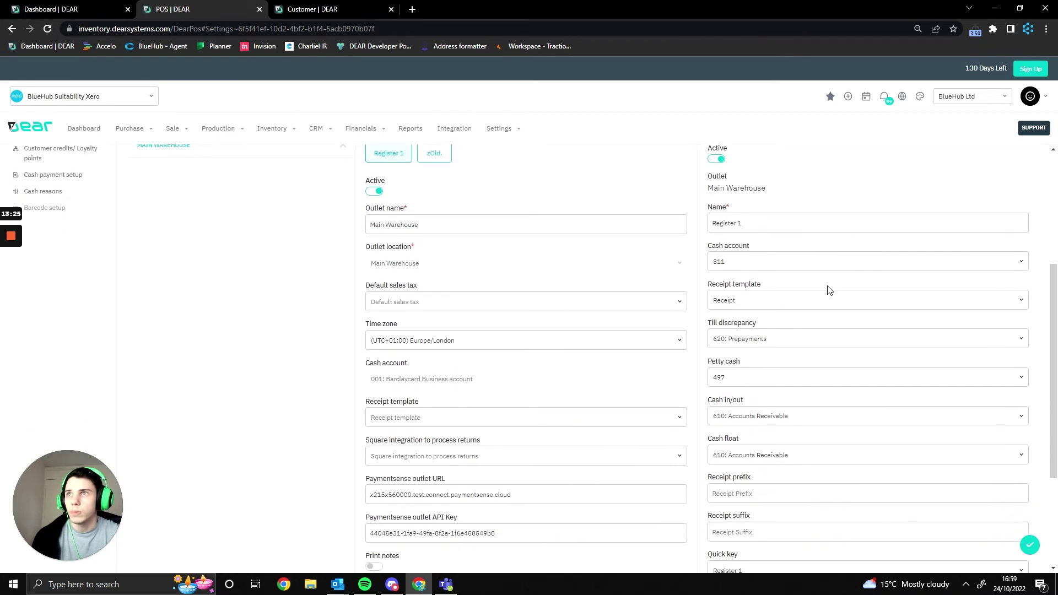
{"action": "scroll", "coordinate": [813, 331], "scroll_direction": "down", "scroll_amount": 3}
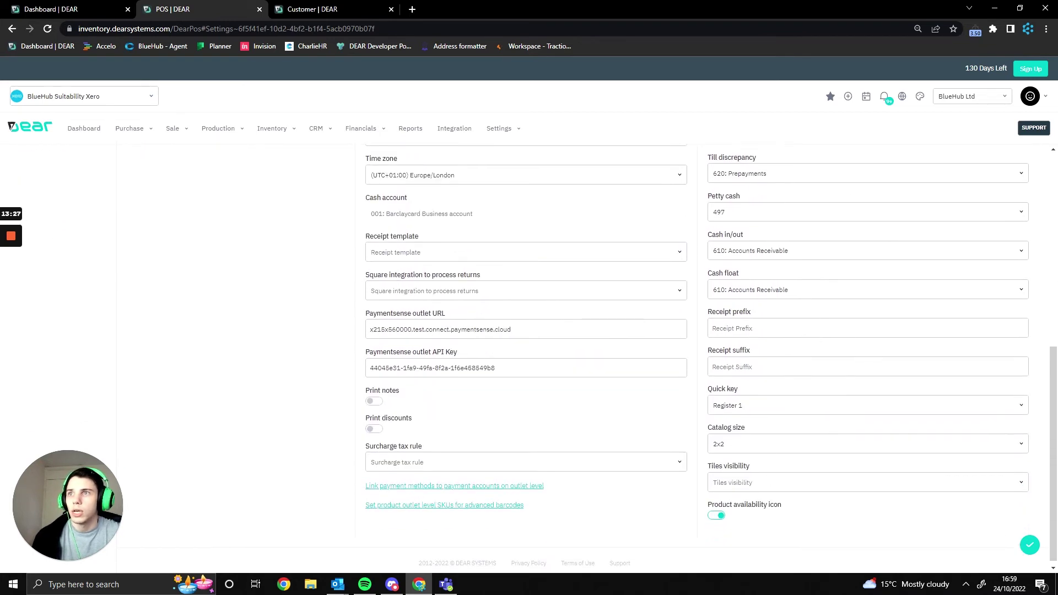
{"action": "left_click", "coordinate": [724, 444]}
{"action": "scroll", "coordinate": [787, 462], "scroll_direction": "up", "scroll_amount": 7}
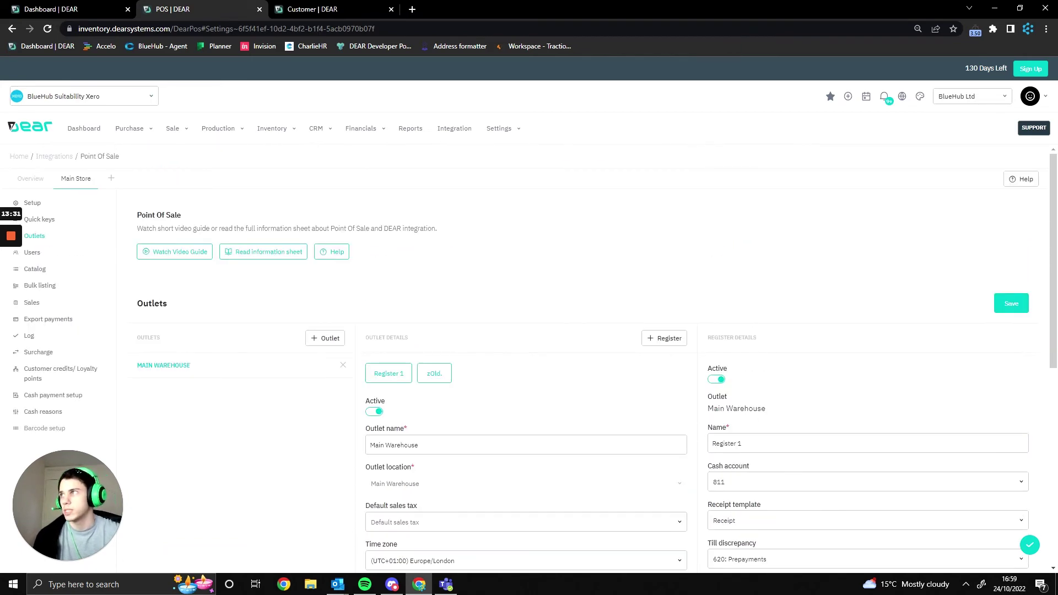
- Open the Users page and examine the last listed user's role and permissions, cancelling the permissions dialog without changes
{"action": "left_click", "coordinate": [53, 255]}
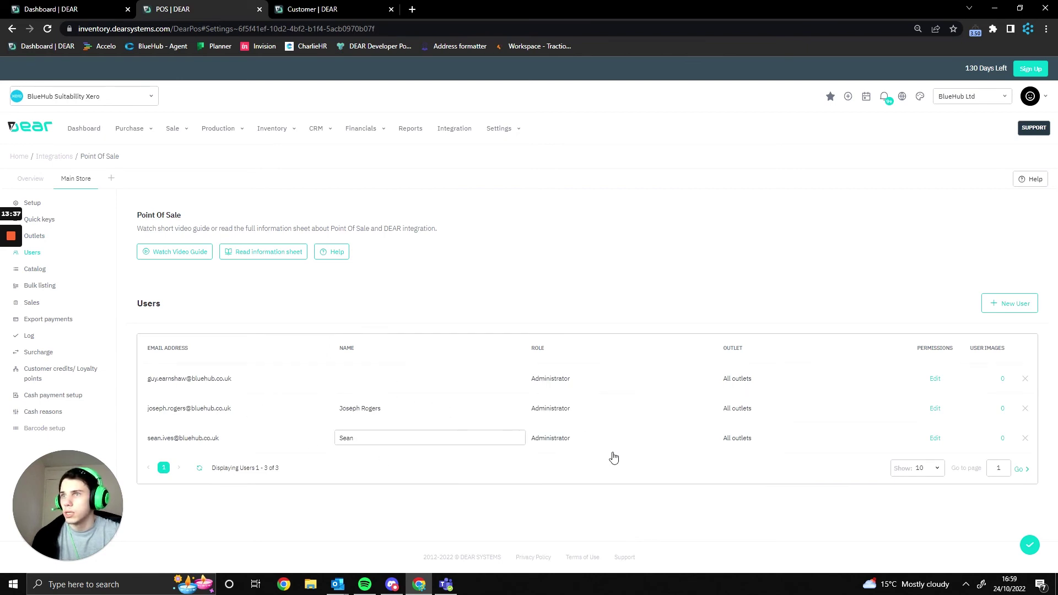
{"action": "left_click_drag", "start_coordinate": [558, 442], "coordinate": [561, 445]}
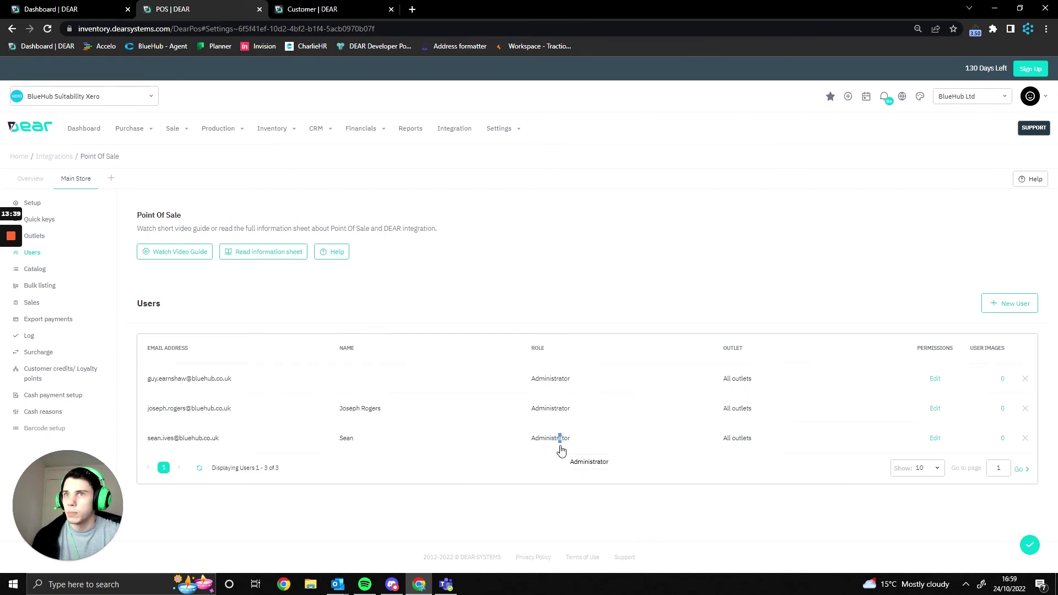
{"action": "left_click", "coordinate": [935, 438]}
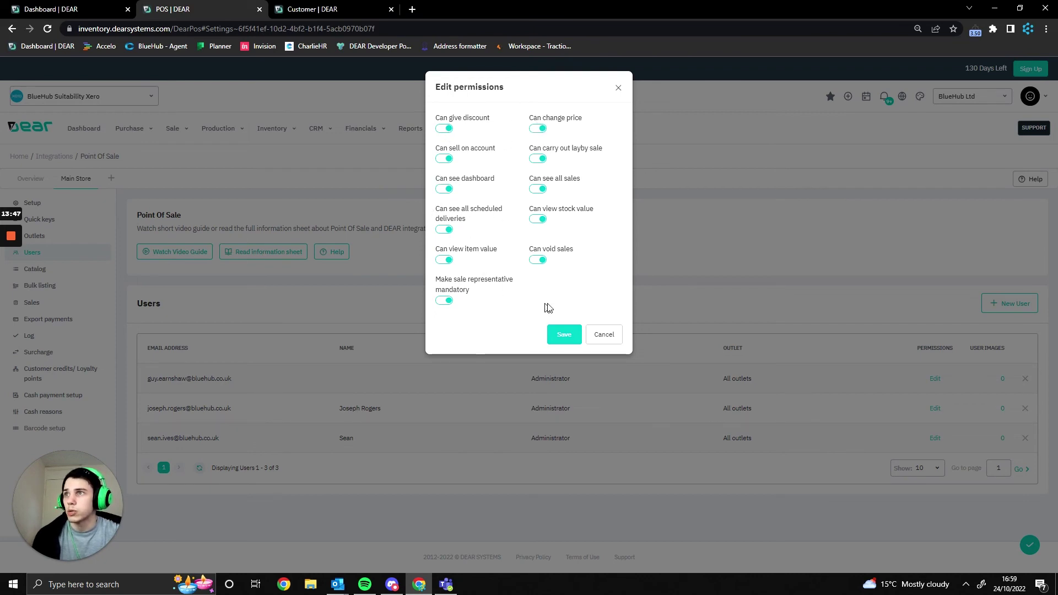
{"action": "left_click", "coordinate": [605, 334]}
- Open the Catalog page and view the POS product management options for Paint:Eg.Misc.1, closing them without listing the product
{"action": "left_click", "coordinate": [70, 272]}
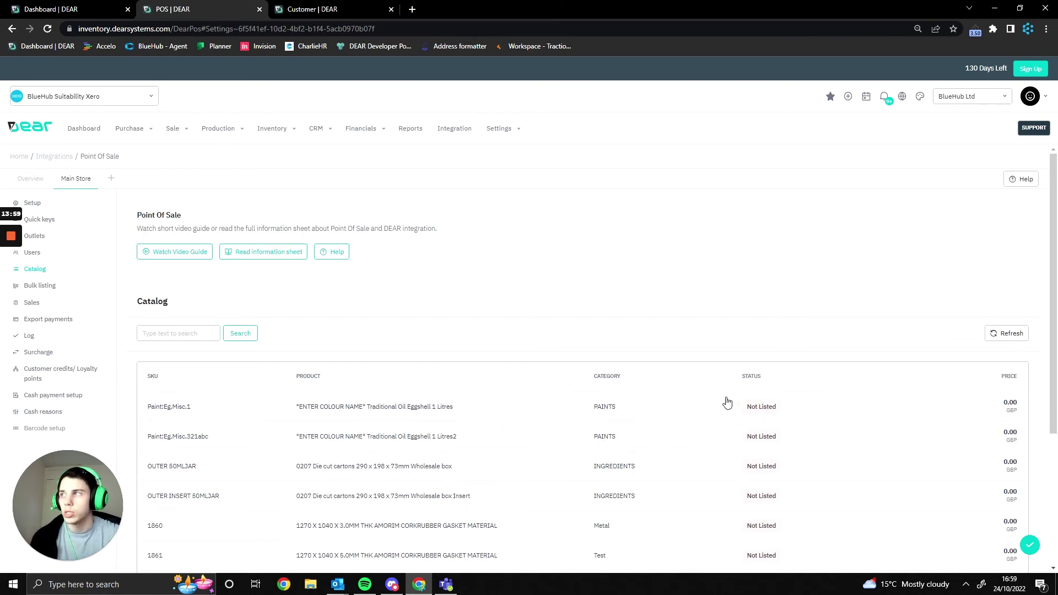
{"action": "left_click", "coordinate": [760, 417]}
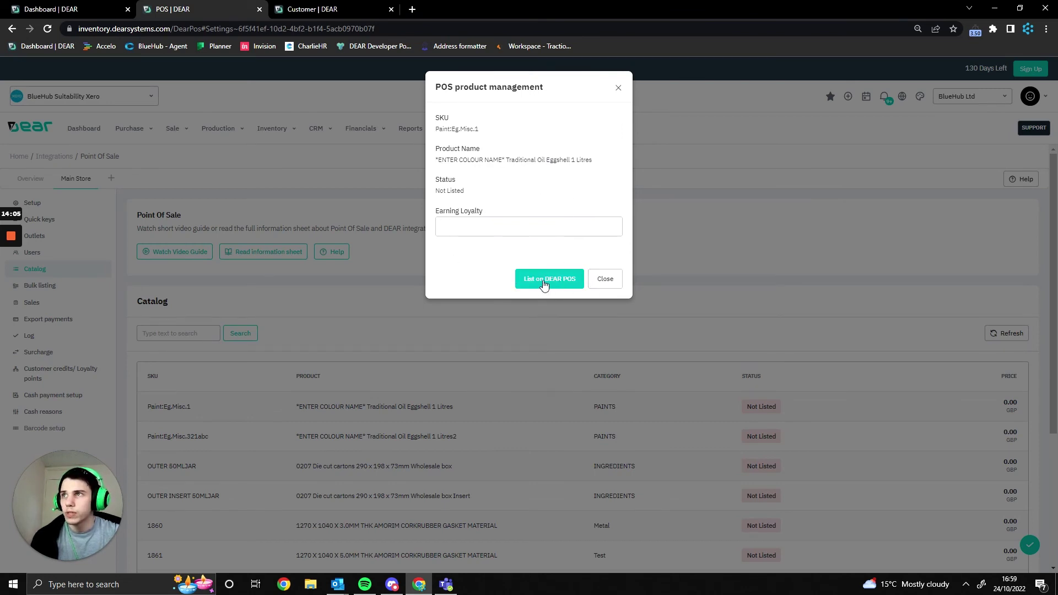
{"action": "left_click", "coordinate": [599, 285]}
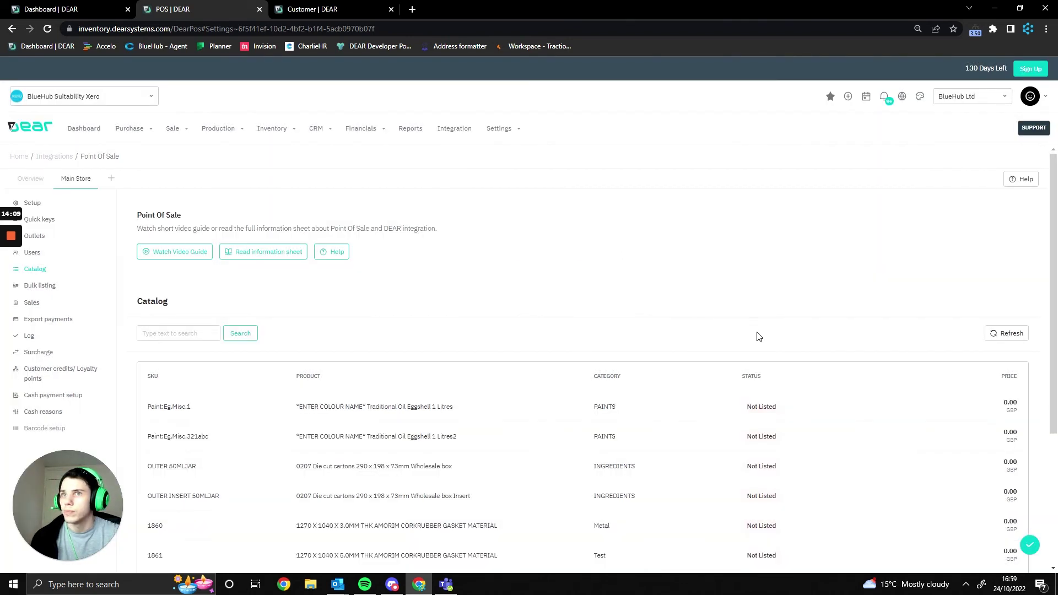
- Review the products and filters on the Bulk listing page, and start the bulk List action but decline its confirmation
{"action": "left_click", "coordinate": [64, 285]}
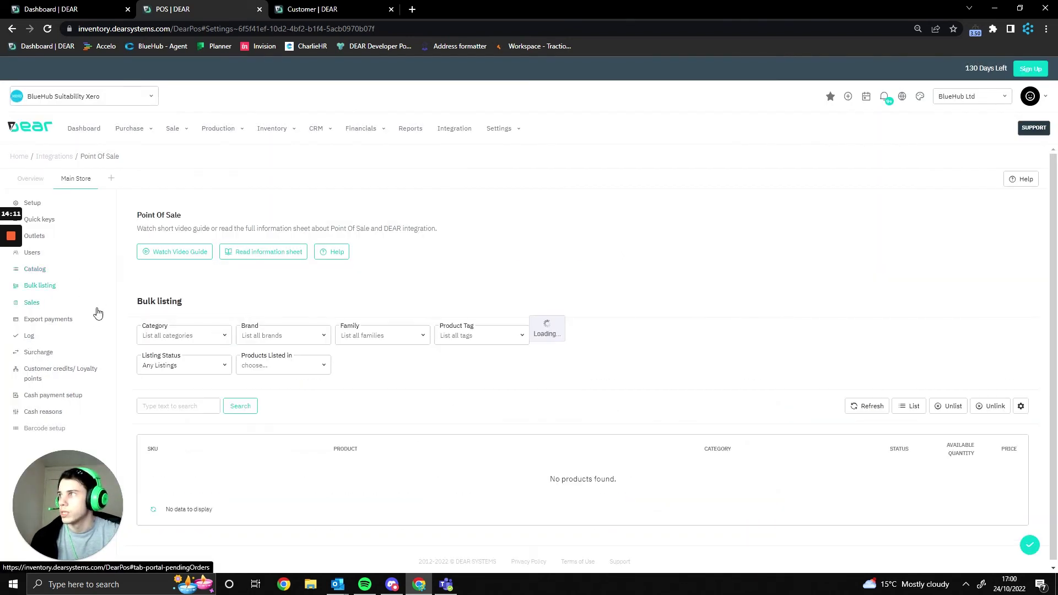
{"action": "scroll", "coordinate": [472, 314], "scroll_direction": "down", "scroll_amount": 3}
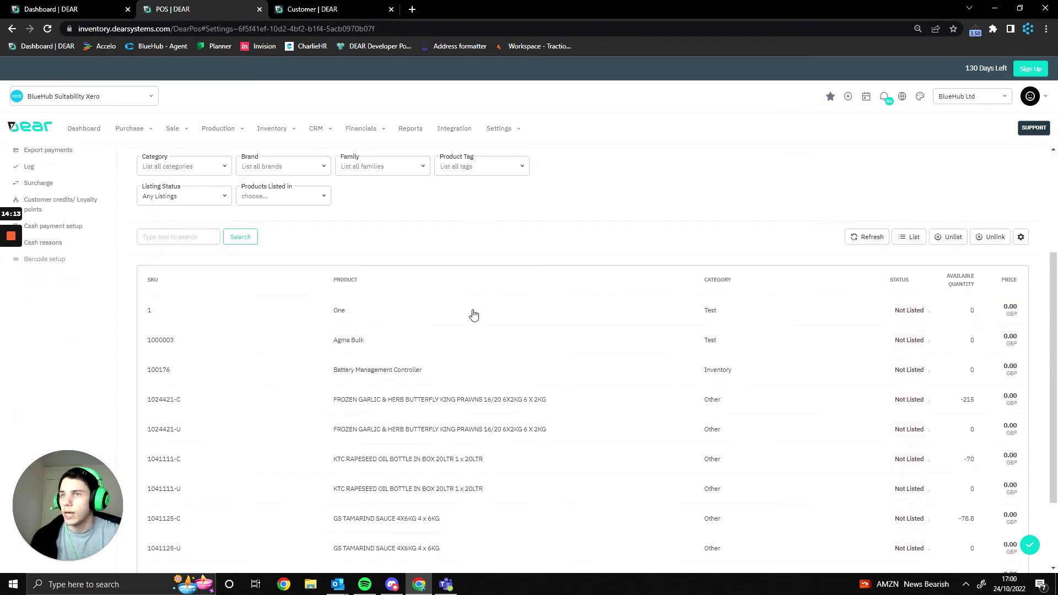
{"action": "scroll", "coordinate": [224, 315], "scroll_direction": "up", "scroll_amount": 2}
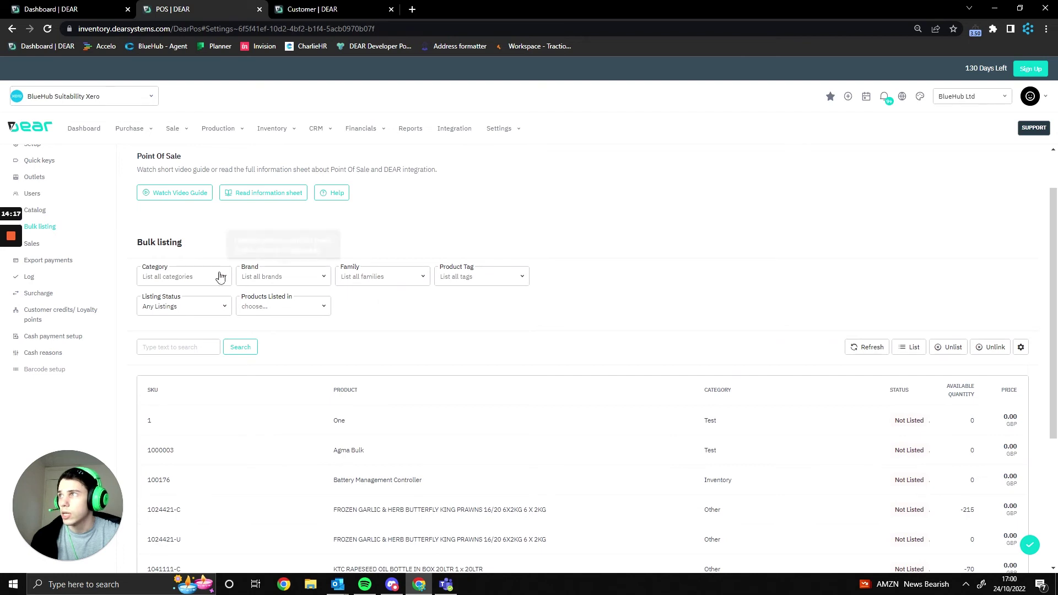
{"action": "left_click", "coordinate": [358, 277]}
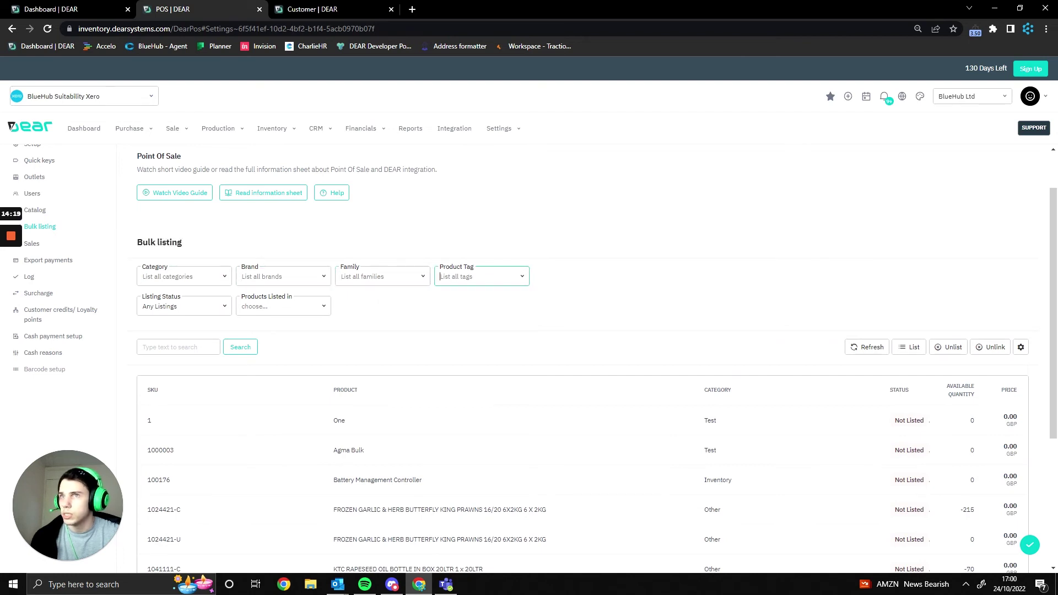
{"action": "left_click", "coordinate": [913, 349]}
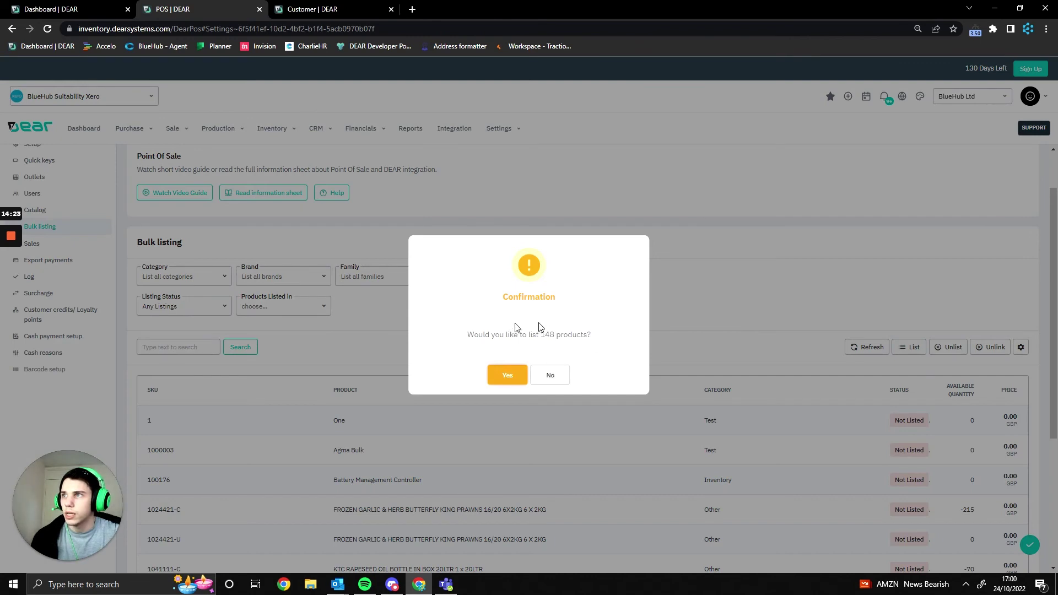
{"action": "left_click", "coordinate": [553, 374]}
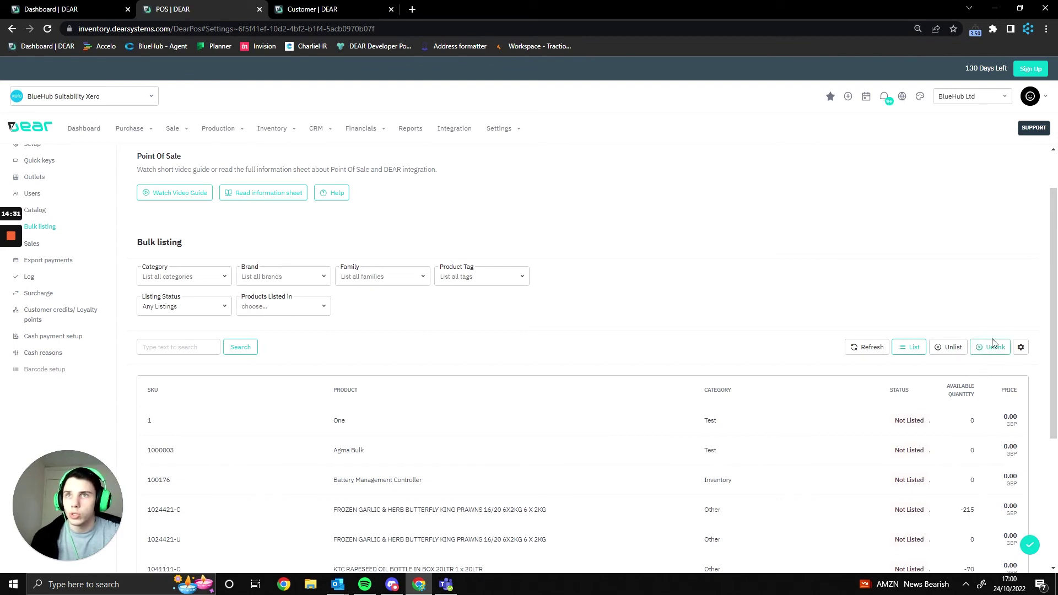
- Open the Sales page of the Main Store's Point of Sale settings and review the pending POS sales
{"action": "scroll", "coordinate": [51, 312], "scroll_direction": "up", "scroll_amount": 2}
{"action": "left_click", "coordinate": [47, 301]}
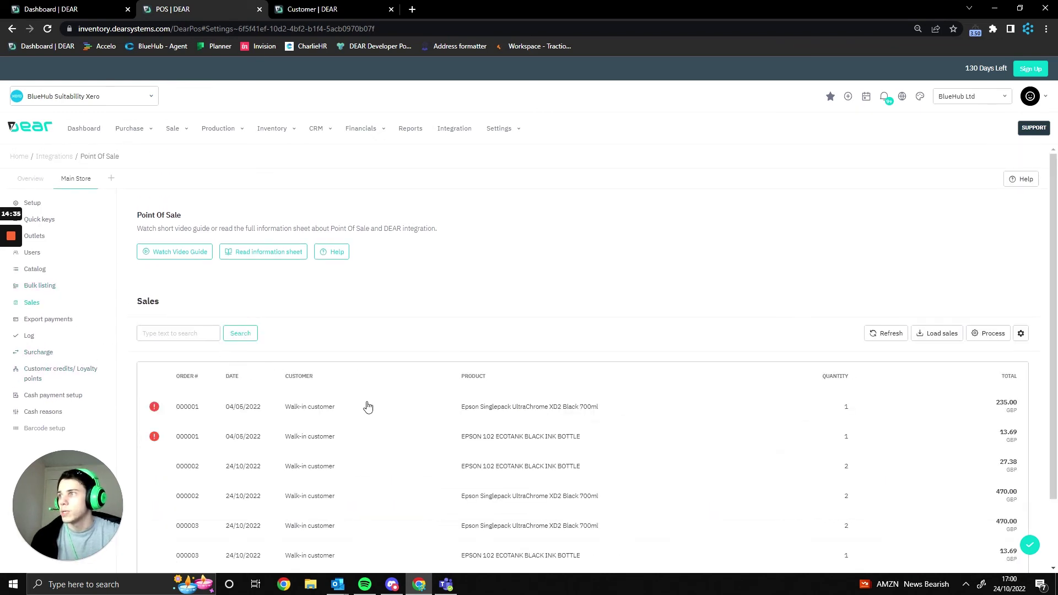
{"action": "scroll", "coordinate": [368, 407], "scroll_direction": "down", "scroll_amount": 1}
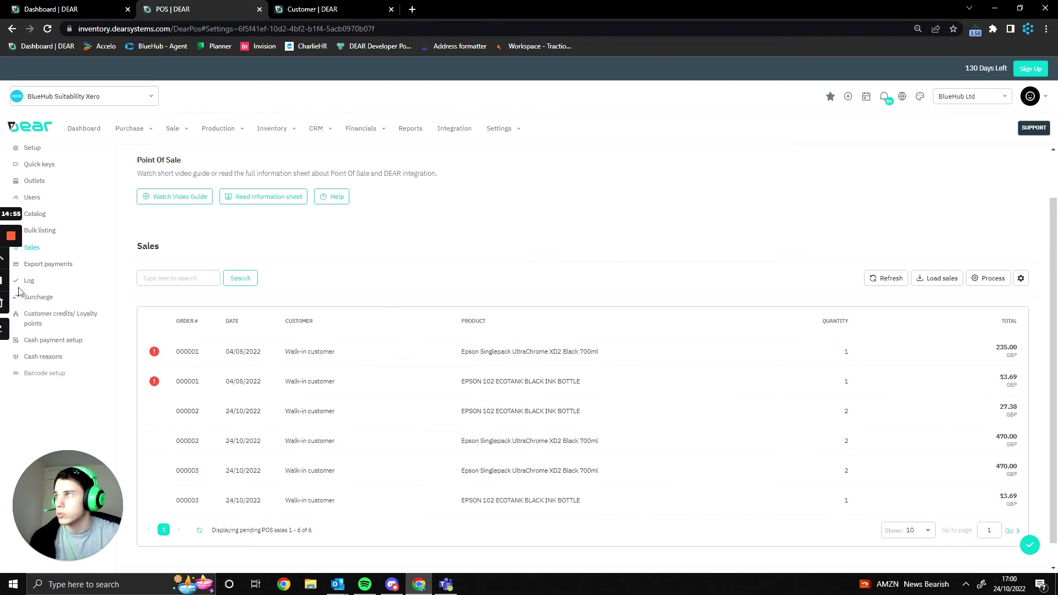
- Review the Export payments, Log and Cash reasons pages of the Main Store's Point of Sale settings
{"action": "left_click", "coordinate": [52, 264]}
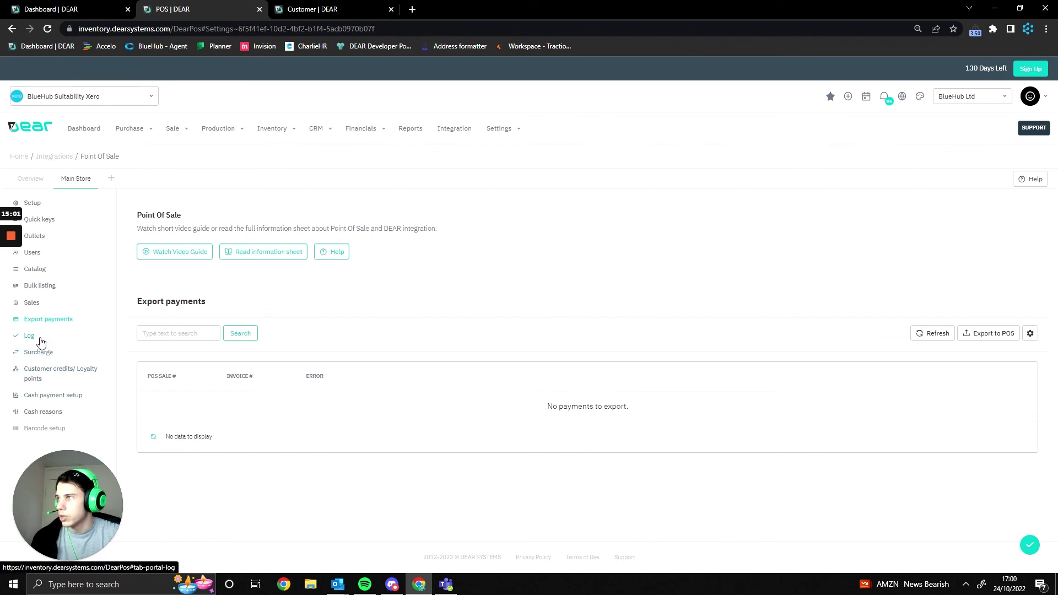
{"action": "left_click", "coordinate": [72, 344]}
{"action": "scroll", "coordinate": [414, 439], "scroll_direction": "down", "scroll_amount": 3}
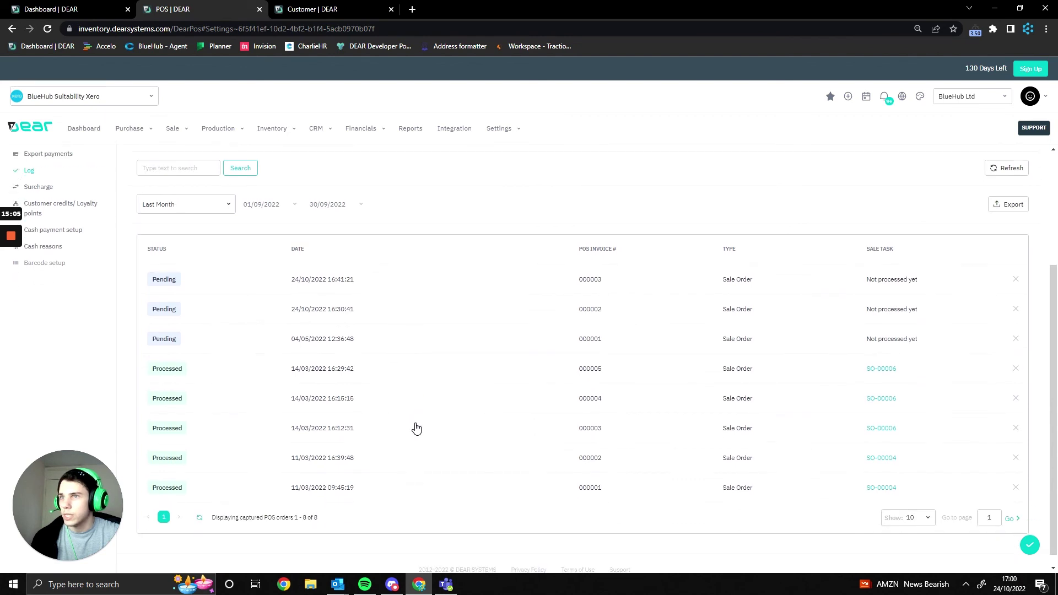
{"action": "scroll", "coordinate": [410, 424], "scroll_direction": "up", "scroll_amount": 3}
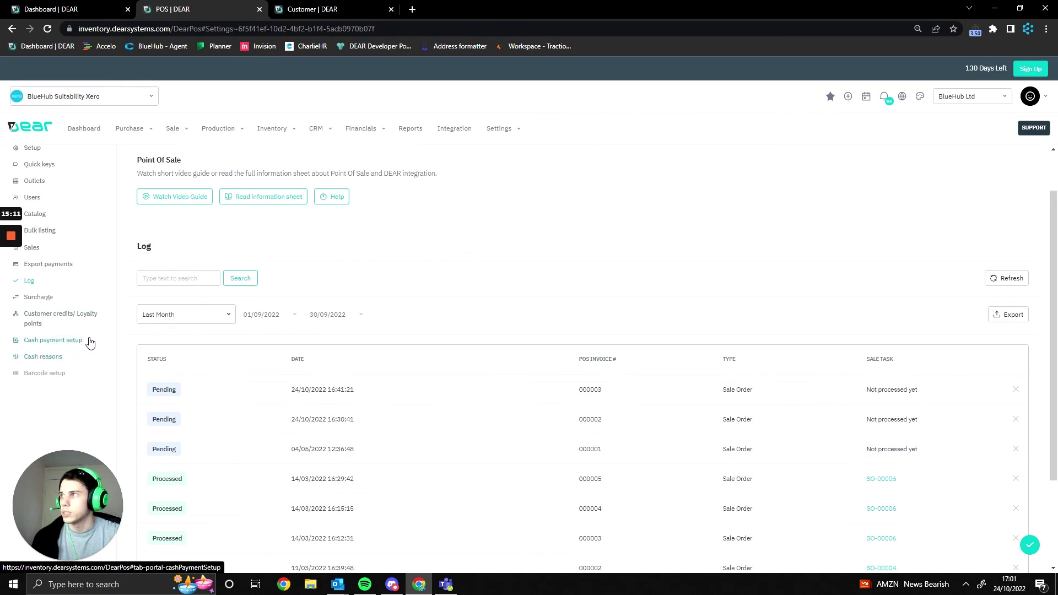
{"action": "left_click", "coordinate": [59, 361]}
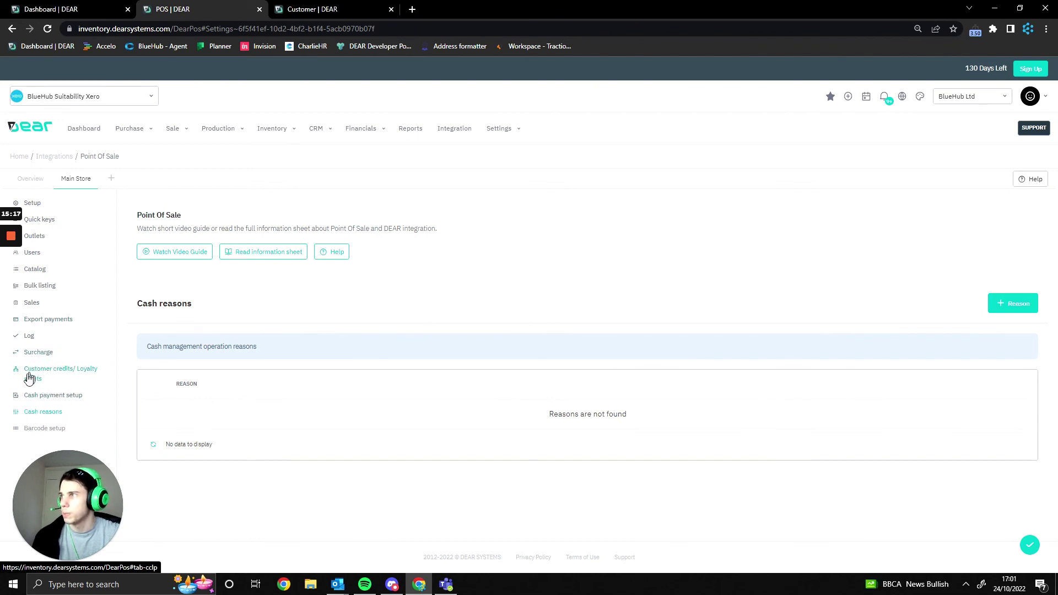
{"action": "left_click", "coordinate": [54, 320]}
- Return to the Sales page, view the error details of the first sale dated 04/05/2022 and dismiss them
{"action": "left_click", "coordinate": [31, 303]}
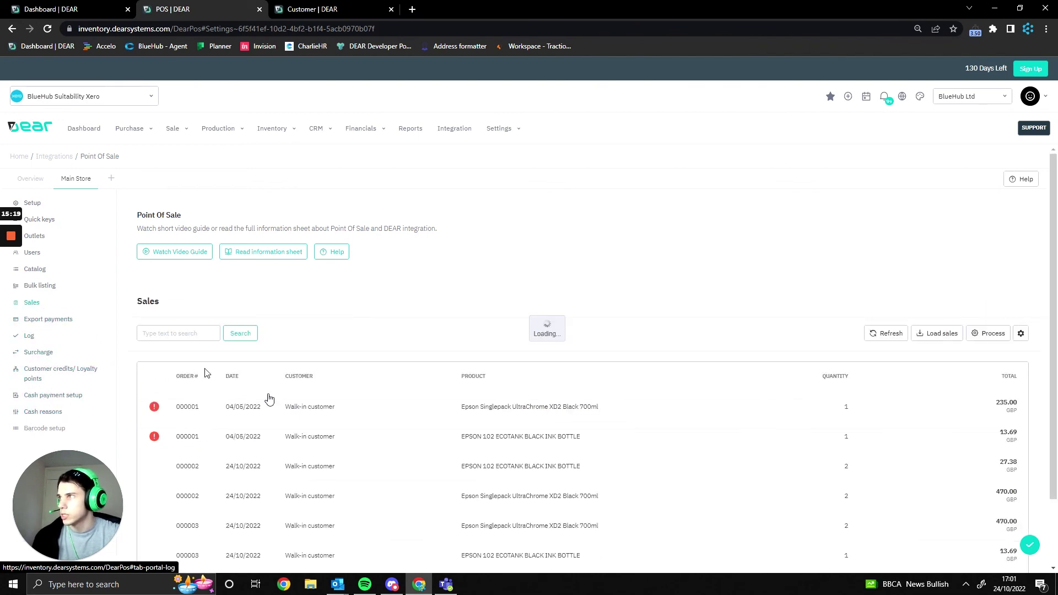
{"action": "left_click", "coordinate": [155, 409]}
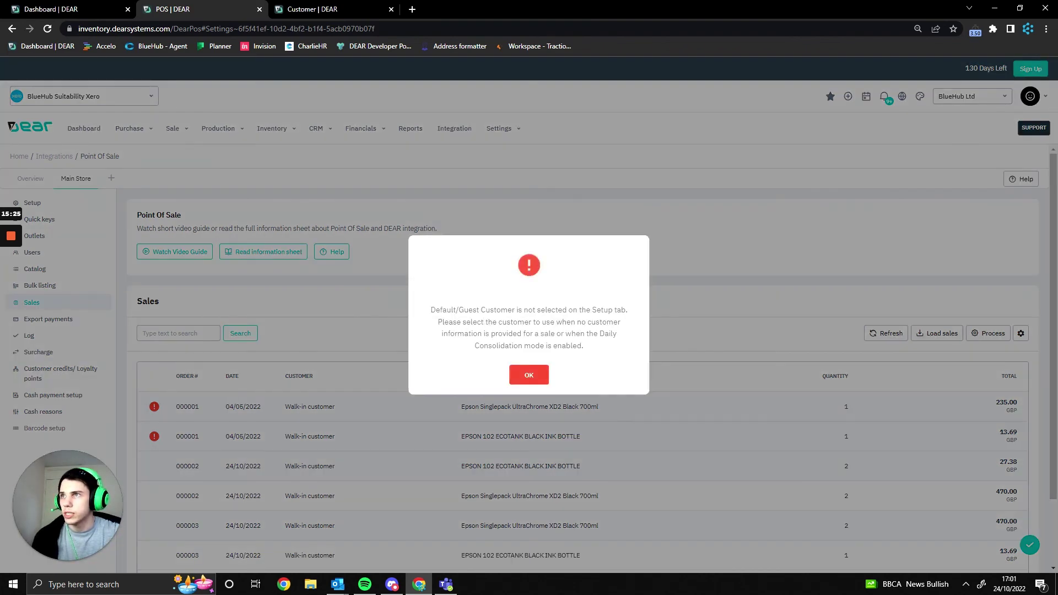
{"action": "left_click", "coordinate": [529, 376]}
{"action": "scroll", "coordinate": [301, 371], "scroll_direction": "down", "scroll_amount": 2}
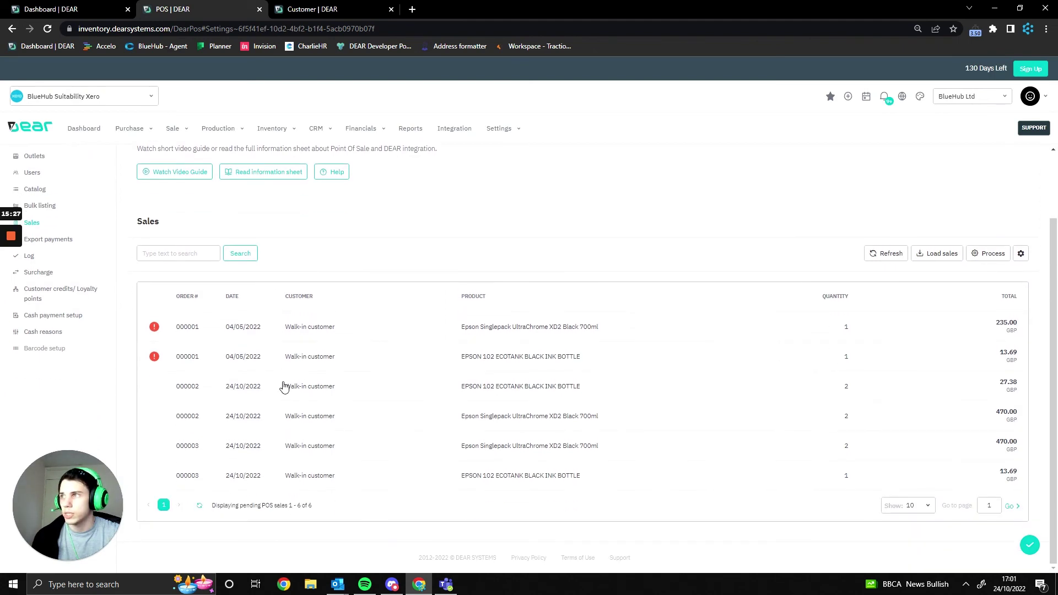
- Examine the order number, product and customer of the first sale line dated 24/10/2022
{"action": "double_click", "coordinate": [180, 389]}
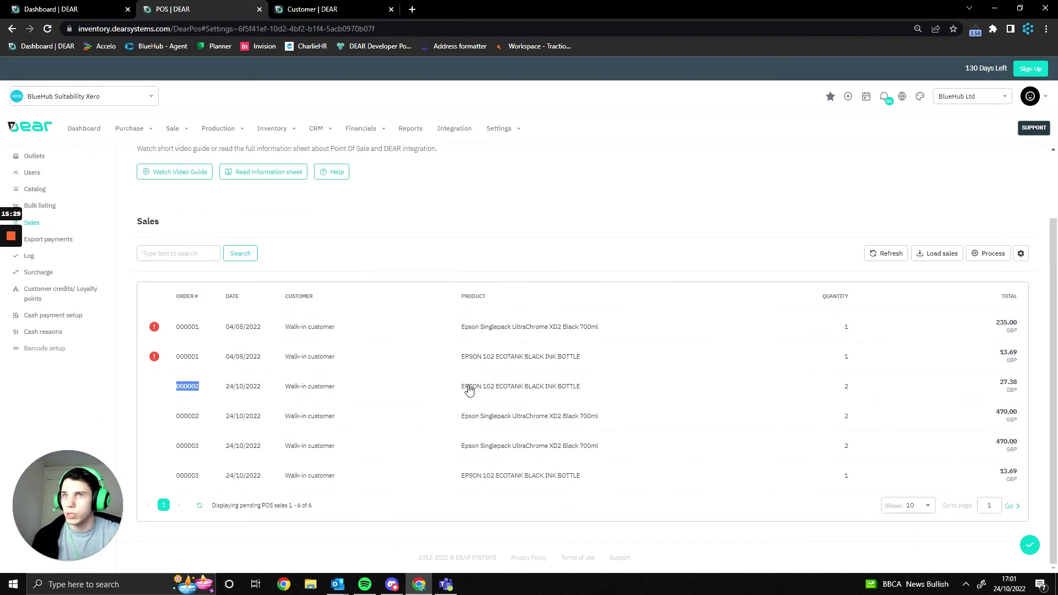
{"action": "left_click", "coordinate": [471, 389]}
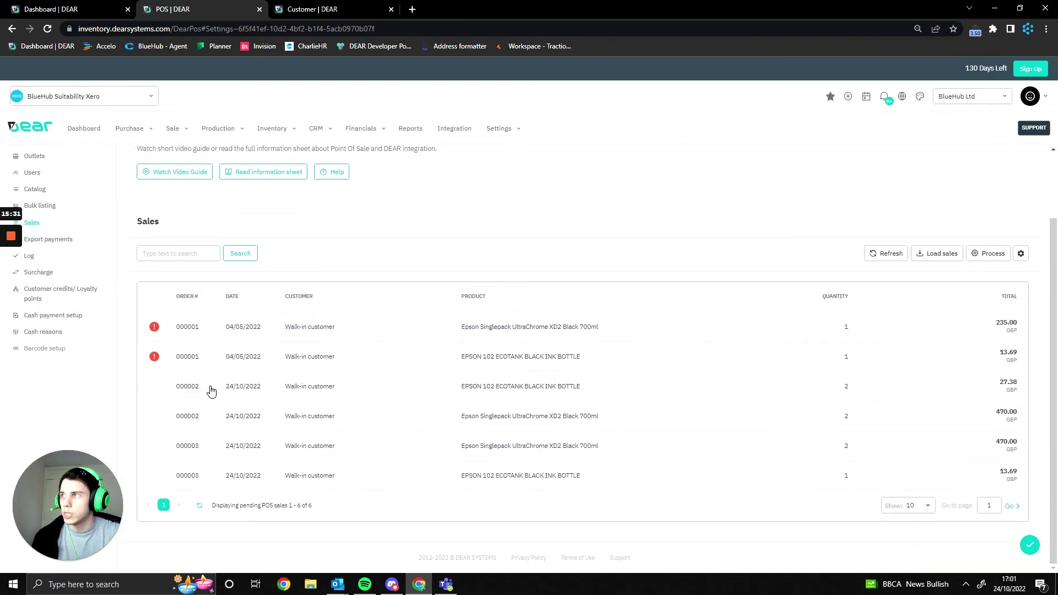
{"action": "left_click_drag", "start_coordinate": [201, 391], "coordinate": [177, 394]}
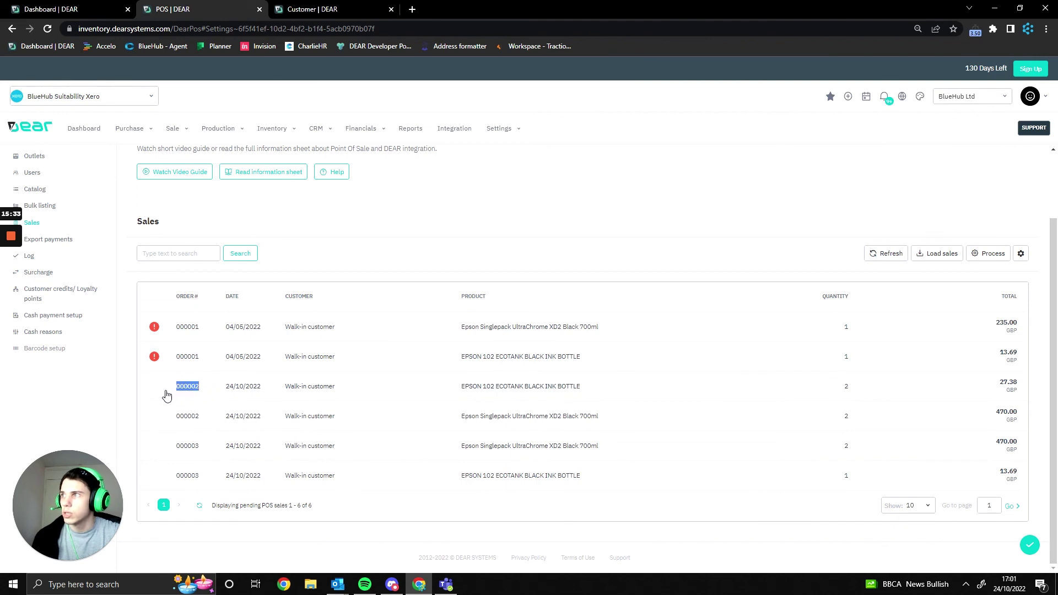
{"action": "left_click", "coordinate": [218, 394]}
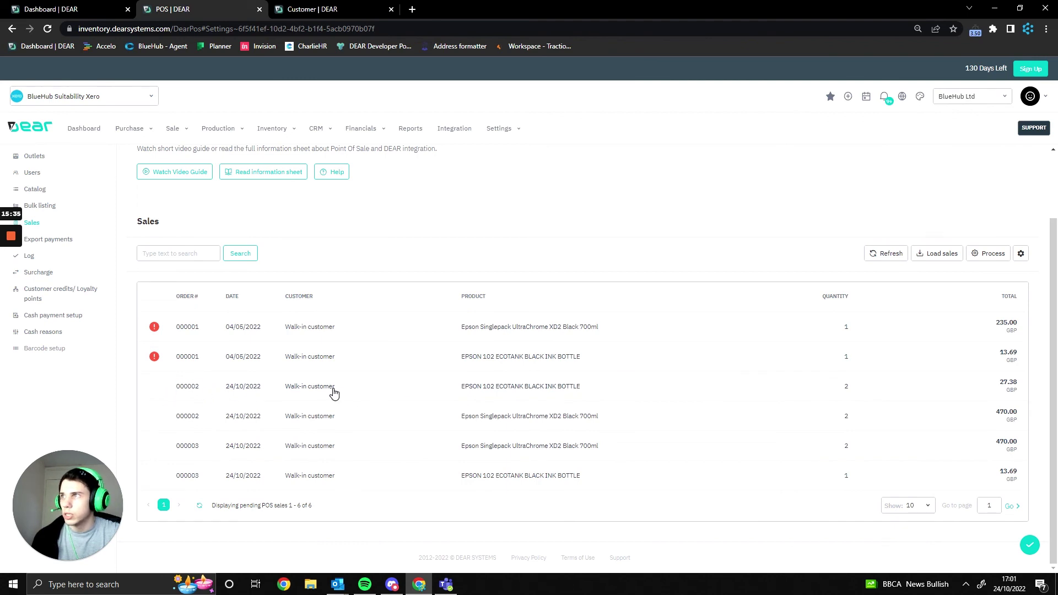
{"action": "left_click_drag", "start_coordinate": [334, 393], "coordinate": [271, 396]}
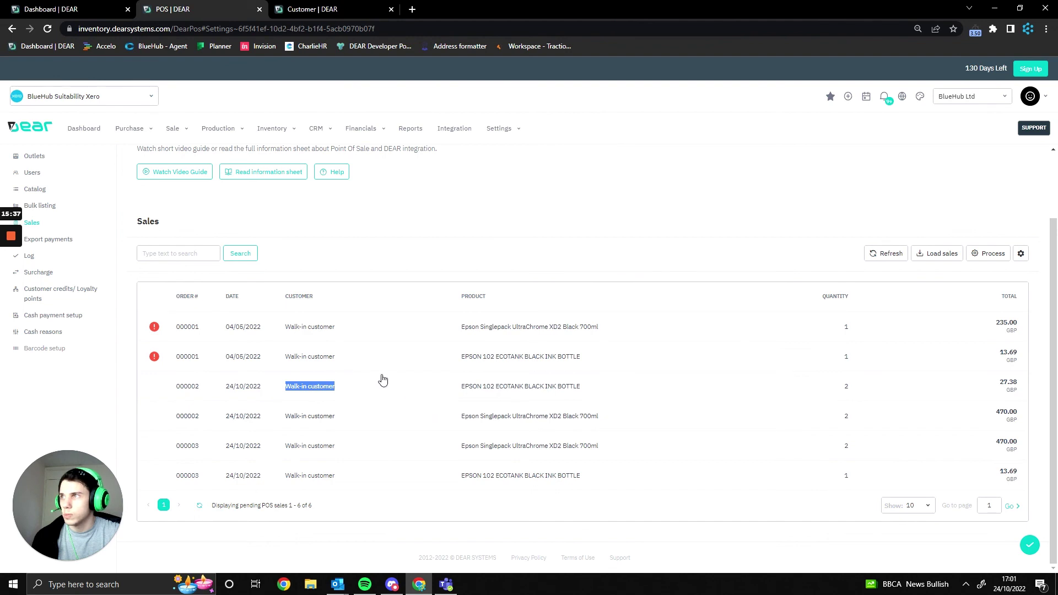
{"action": "left_click", "coordinate": [354, 386]}
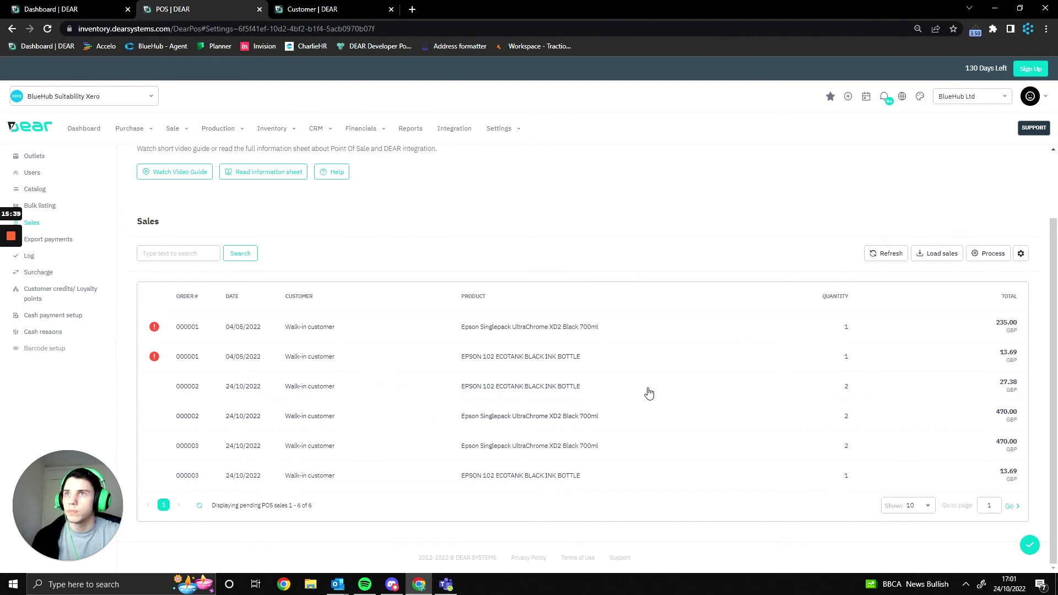
- View the options for loading sales from POS, including the sales creation date, and close them without loading anything
{"action": "scroll", "coordinate": [496, 380], "scroll_direction": "up", "scroll_amount": 1}
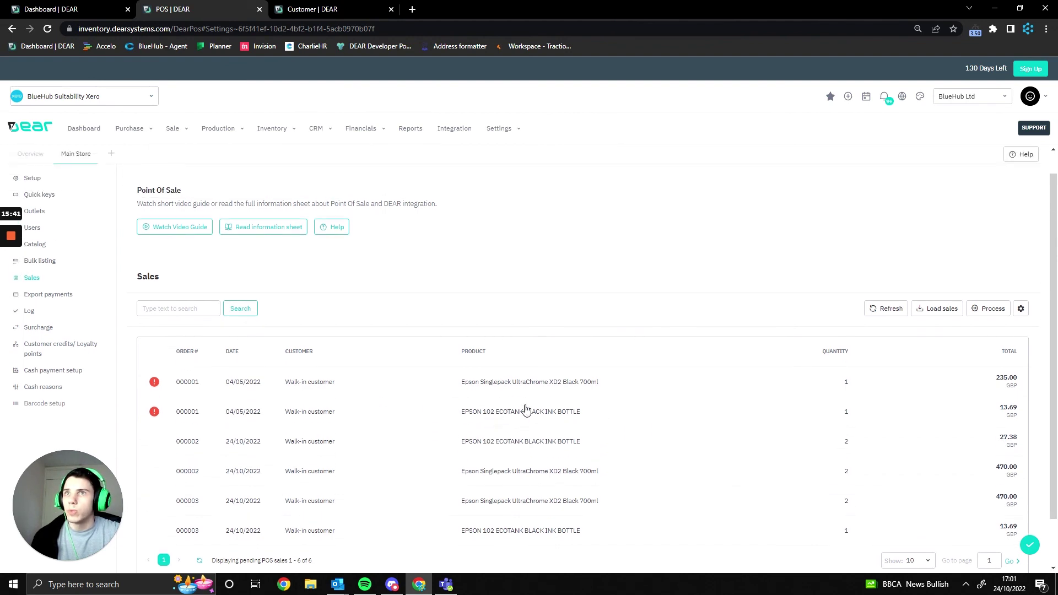
{"action": "left_click", "coordinate": [940, 312]}
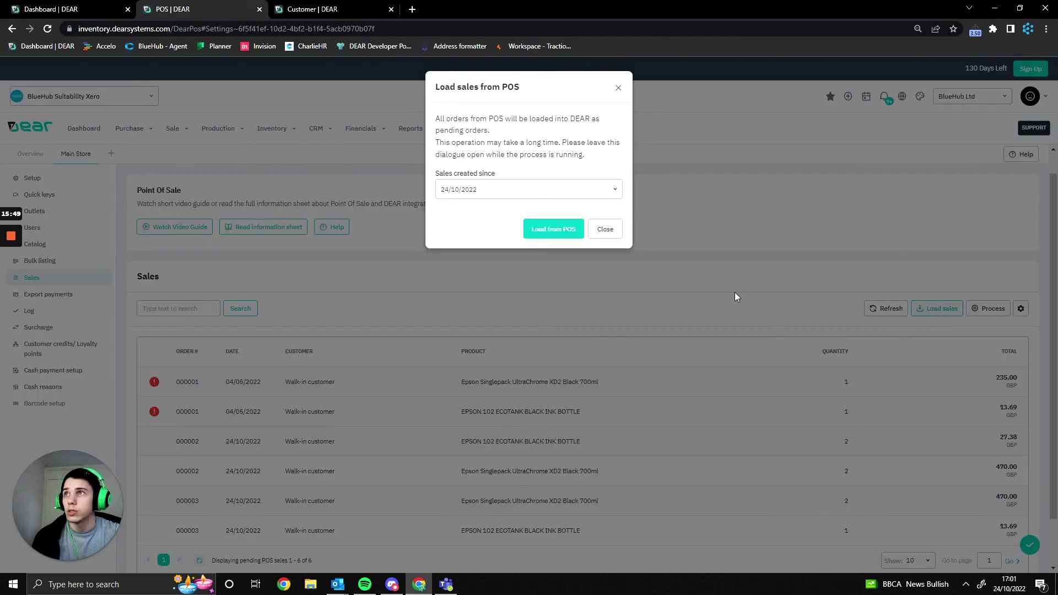
{"action": "left_click", "coordinate": [605, 229]}
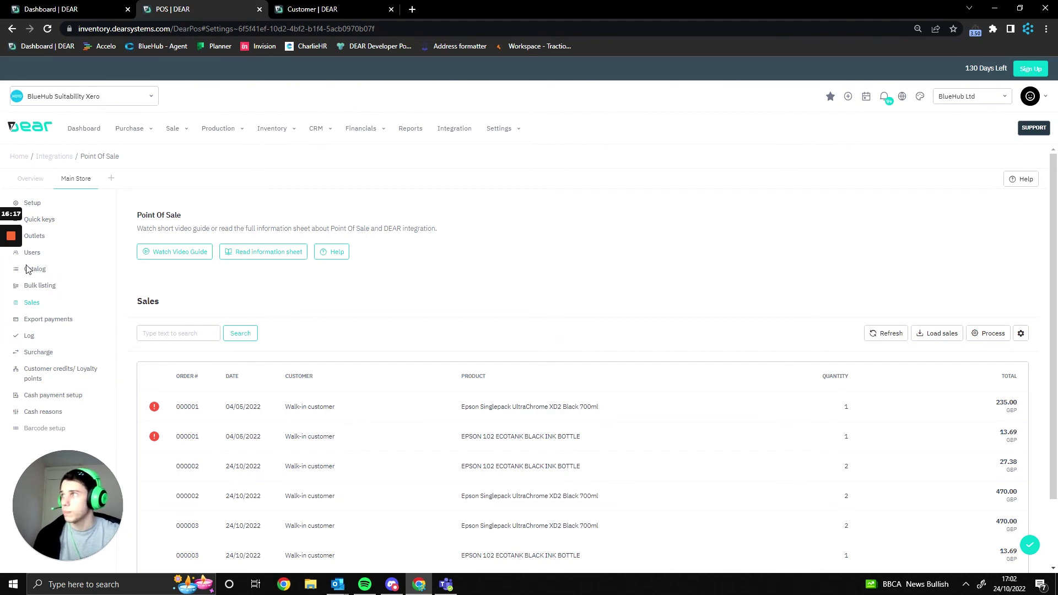
{"action": "mouse_move", "coordinate": [9, 232]}
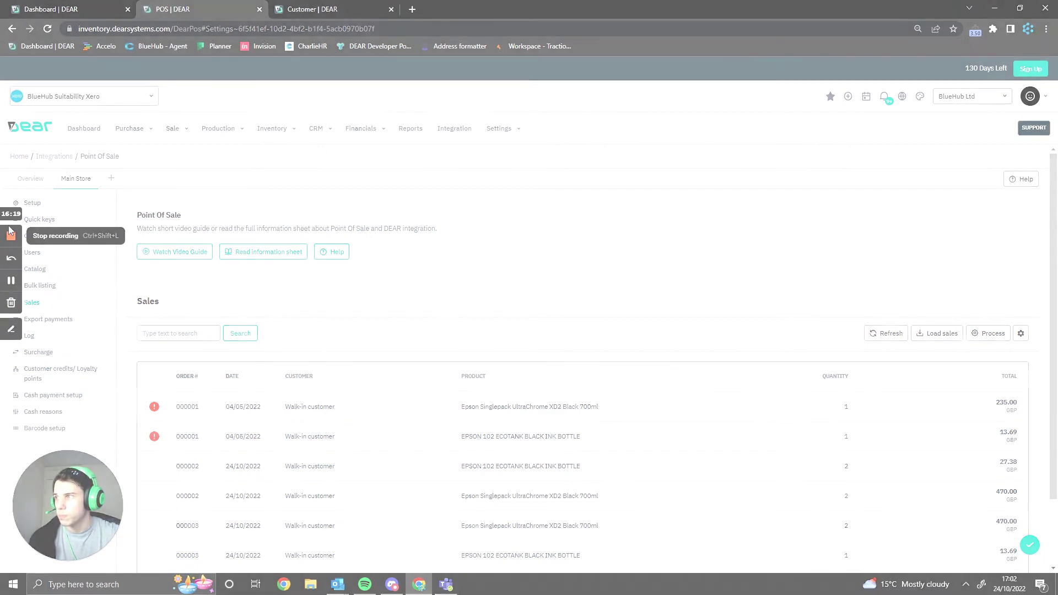